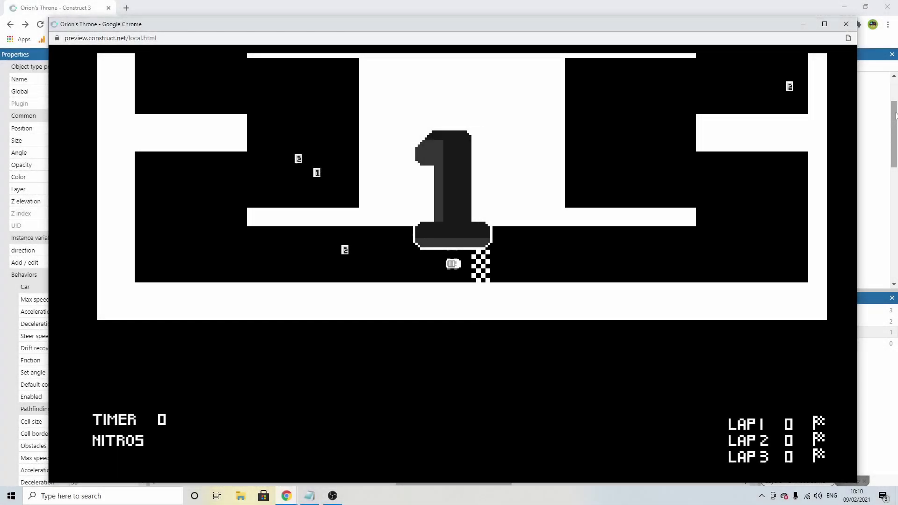
# Test-drive the player car in the game preview across the finish line and towards the first bend
pyautogui.press('Up')
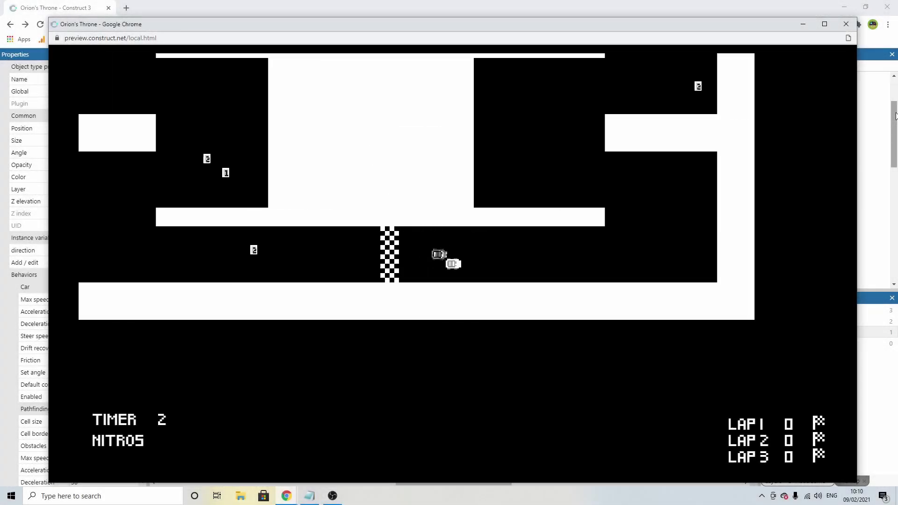
pyautogui.press('Left')
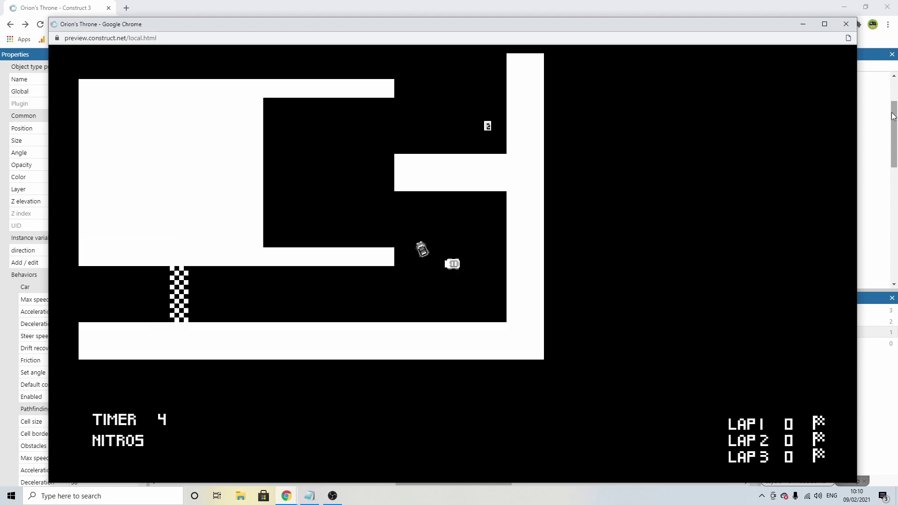
pyautogui.press('Right')
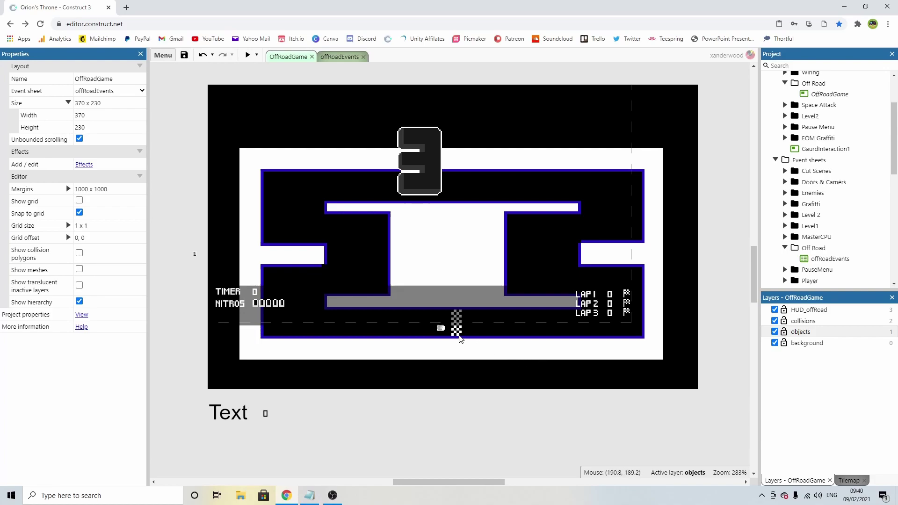
# Examine the direction frames of the player car sprite's states animation, up to frame 7
pyautogui.keyDown('ctrl'); pyautogui.scroll(1, 444, 337); pyautogui.keyUp('ctrl')
pyautogui.keyDown('ctrl'); pyautogui.scroll(18, 444, 338); pyautogui.keyUp('ctrl')
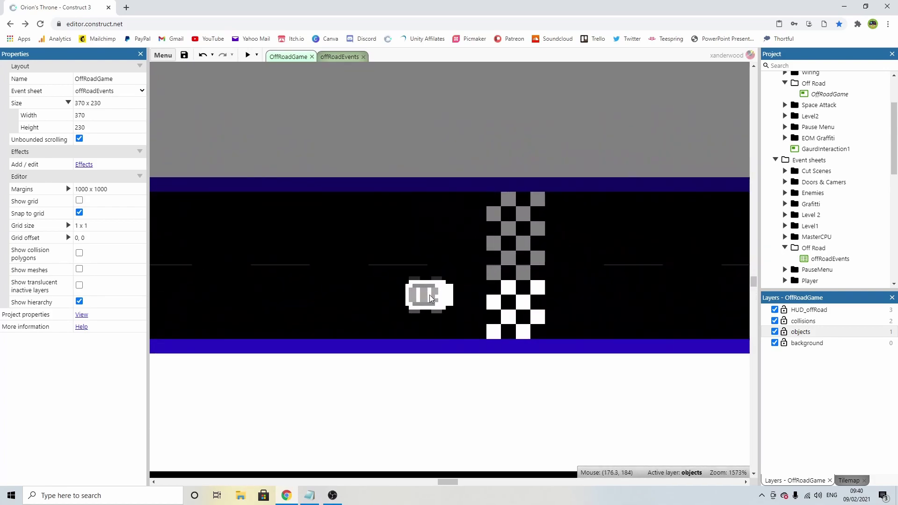
pyautogui.moveTo(430, 310); pyautogui.dragTo(453, 276, button='middle')
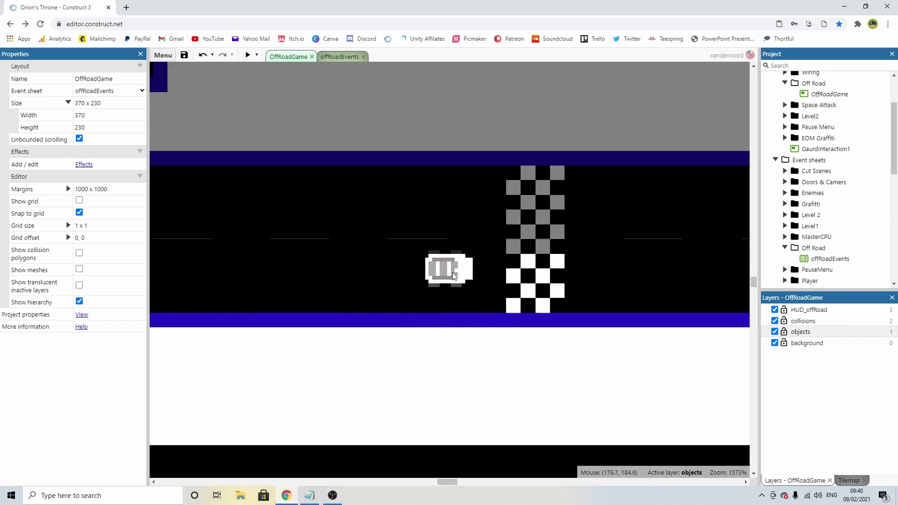
pyautogui.doubleClick(457, 275)
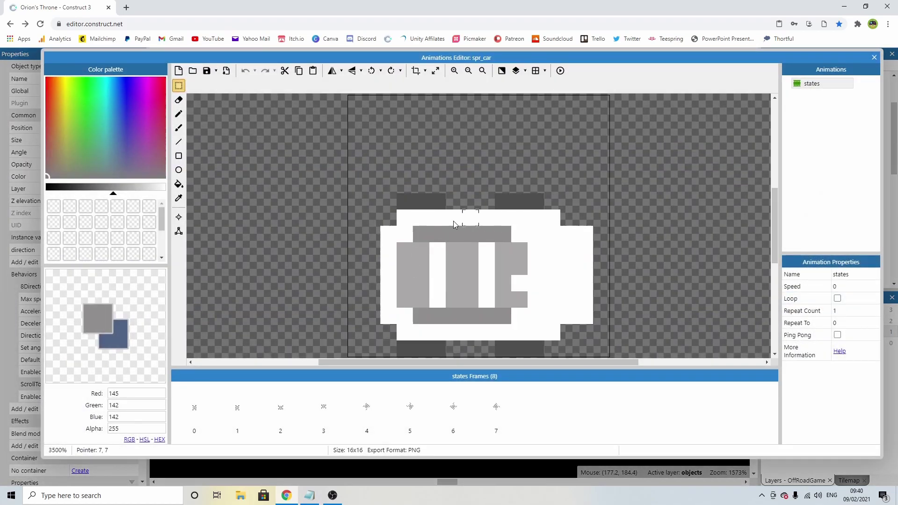
pyautogui.click(266, 421)
pyautogui.click(248, 421)
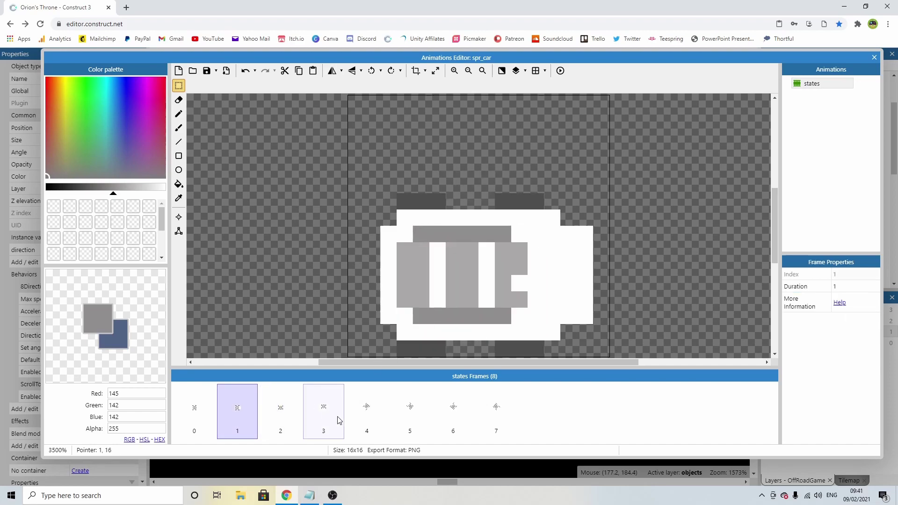
pyautogui.click(367, 419)
pyautogui.click(407, 417)
pyautogui.click(451, 415)
pyautogui.click(486, 412)
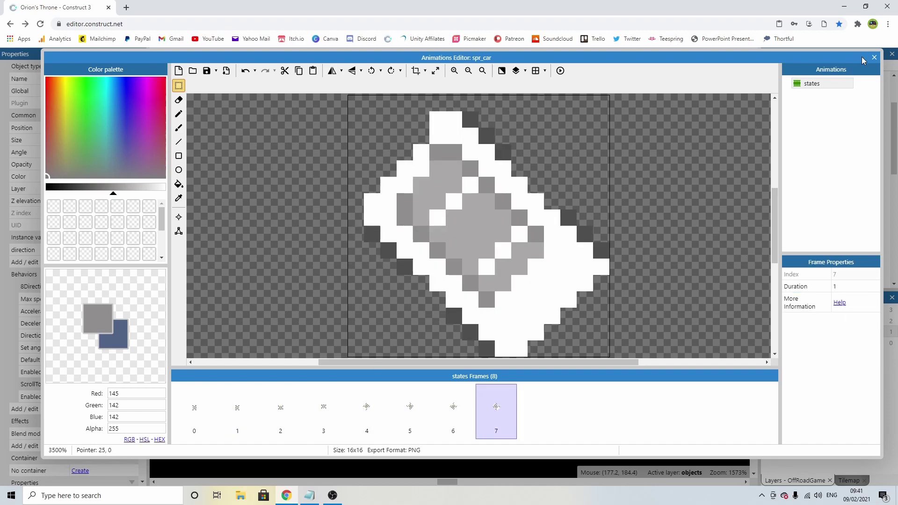
pyautogui.click(873, 57)
pyautogui.keyDown('ctrl'); pyautogui.scroll(-5, 466, 223); pyautogui.keyUp('ctrl')
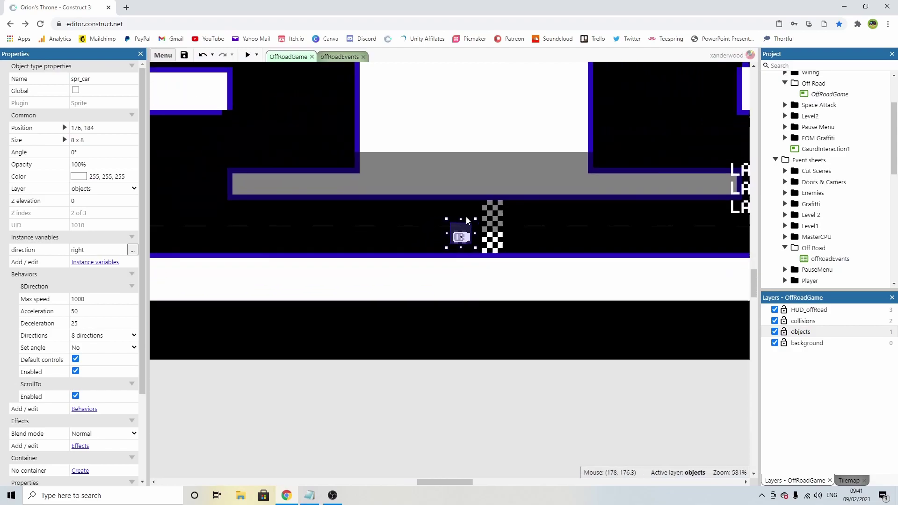
pyautogui.keyDown('ctrl'); pyautogui.scroll(-2, 465, 220); pyautogui.keyUp('ctrl')
pyautogui.click(473, 224)
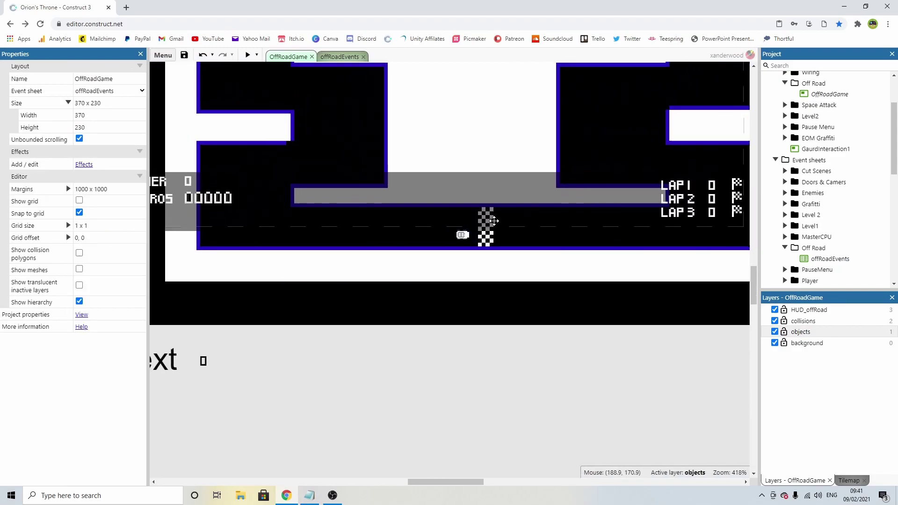
pyautogui.moveTo(494, 221); pyautogui.dragTo(439, 325, button='middle')
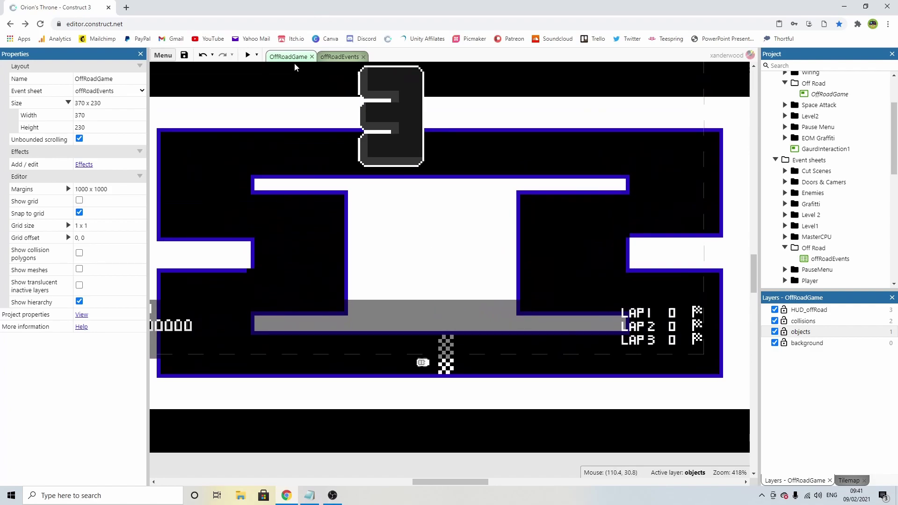
pyautogui.click(334, 56)
pyautogui.click(293, 56)
# Clone the player car into a separate sprite placed below the track and open the clone's animations
pyautogui.scroll(-4, 397, 226)
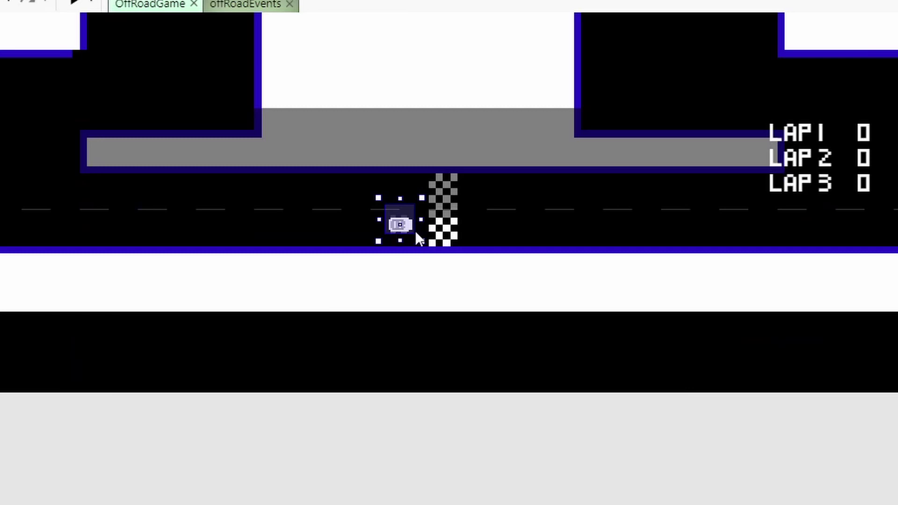
pyautogui.rightClick(406, 228)
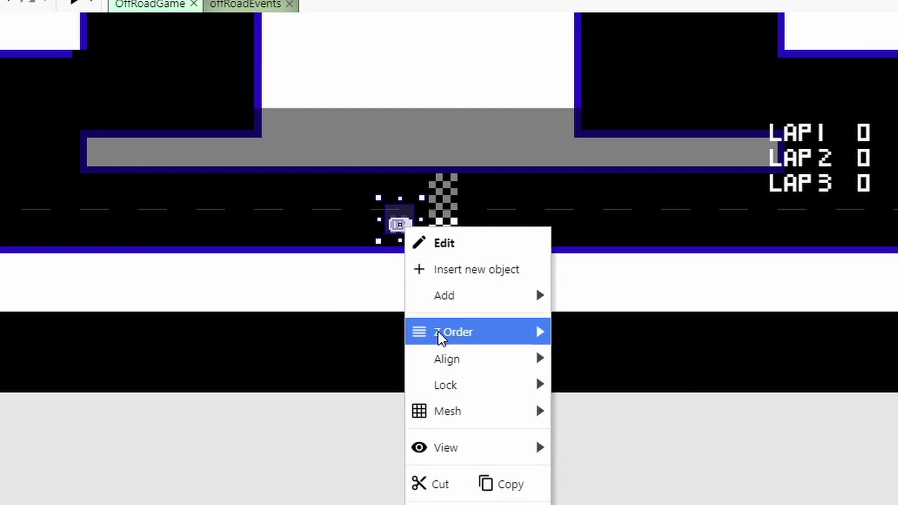
pyautogui.click(449, 504)
pyautogui.click(397, 472)
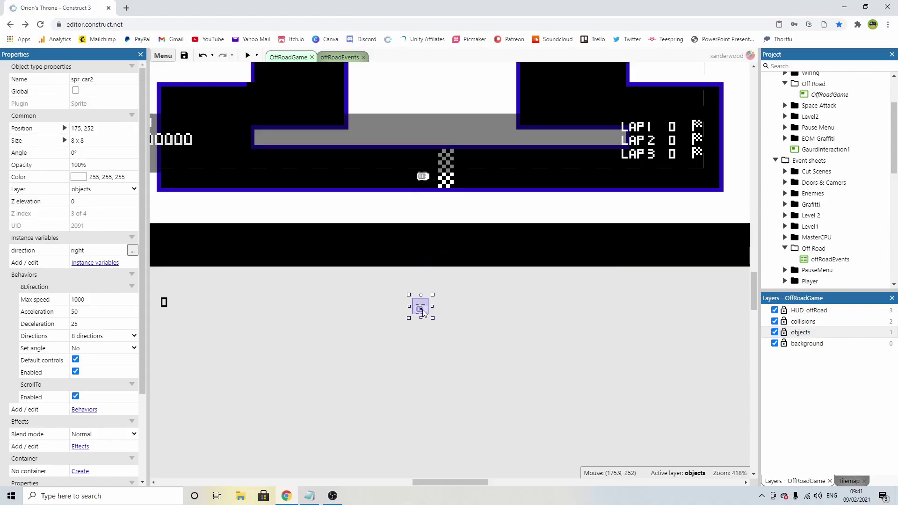
pyautogui.doubleClick(396, 466)
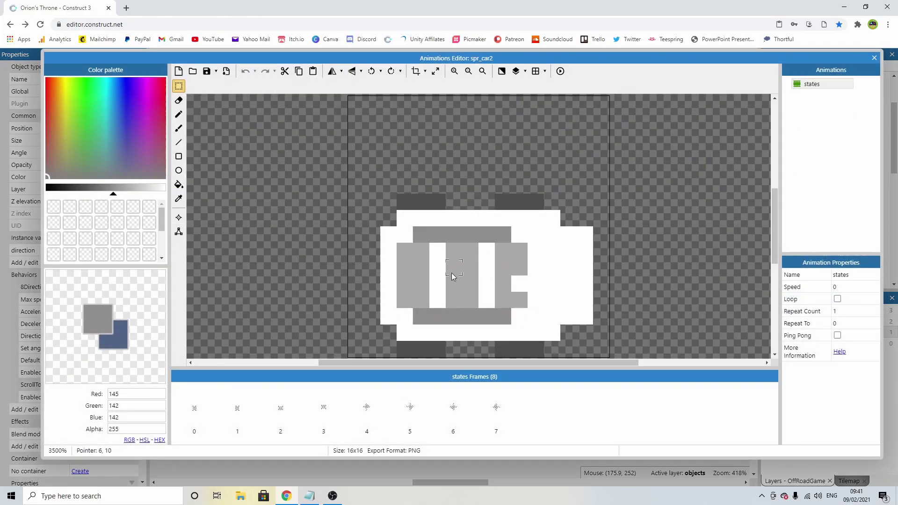
pyautogui.scroll(-2, 449, 262)
# Rename the dark opponent car sprite to spr_AI_car
pyautogui.scroll(2, 434, 222)
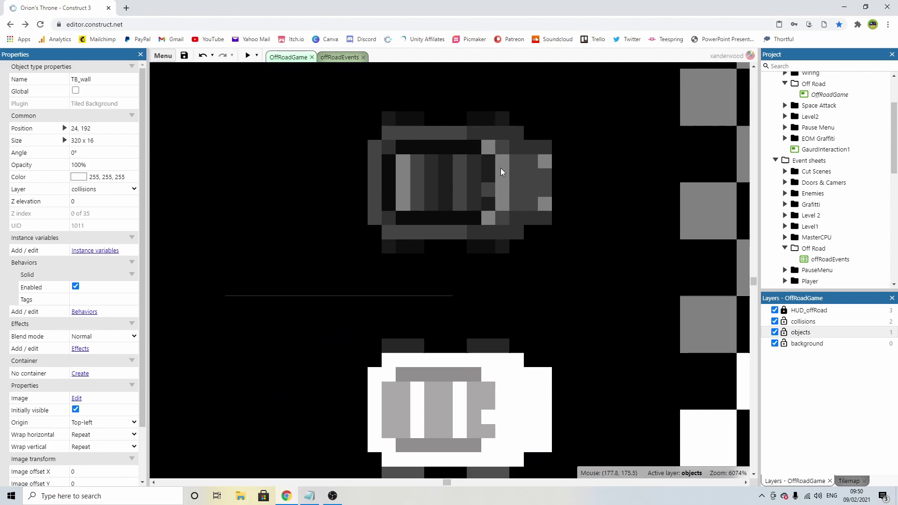
pyautogui.click(437, 172)
pyautogui.click(103, 79)
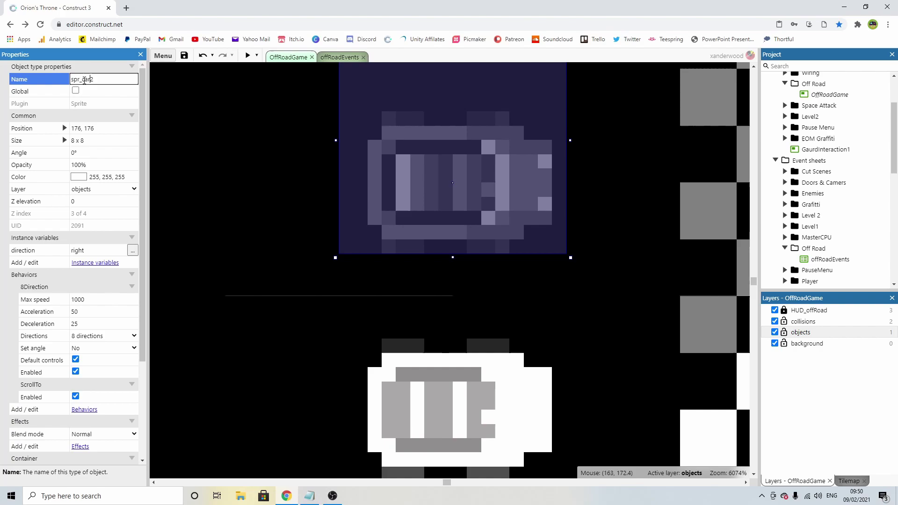
pyautogui.moveTo(82, 79); pyautogui.dragTo(119, 80)
pyautogui.write('AI_car')
pyautogui.click(282, 176)
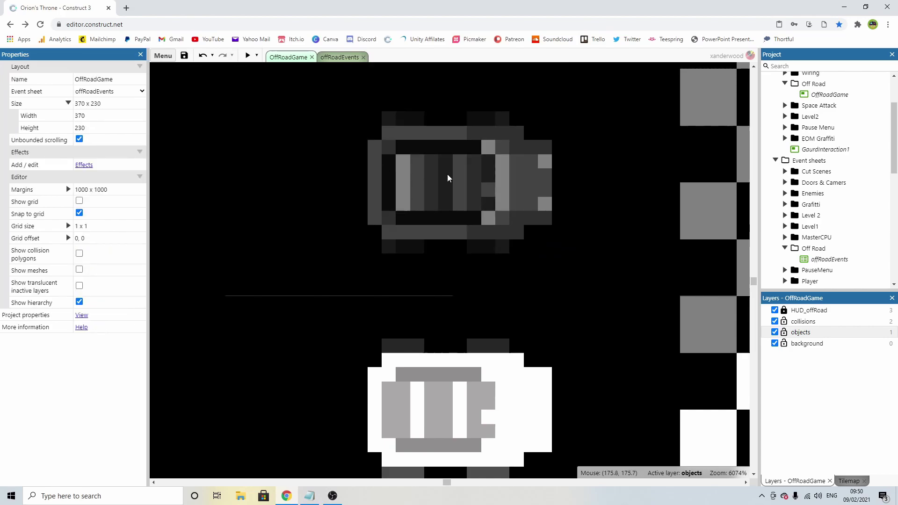
# Remove the 8Direction and ScrollTo behaviors from the AI car
pyautogui.click(446, 175)
pyautogui.scroll(-2, 98, 277)
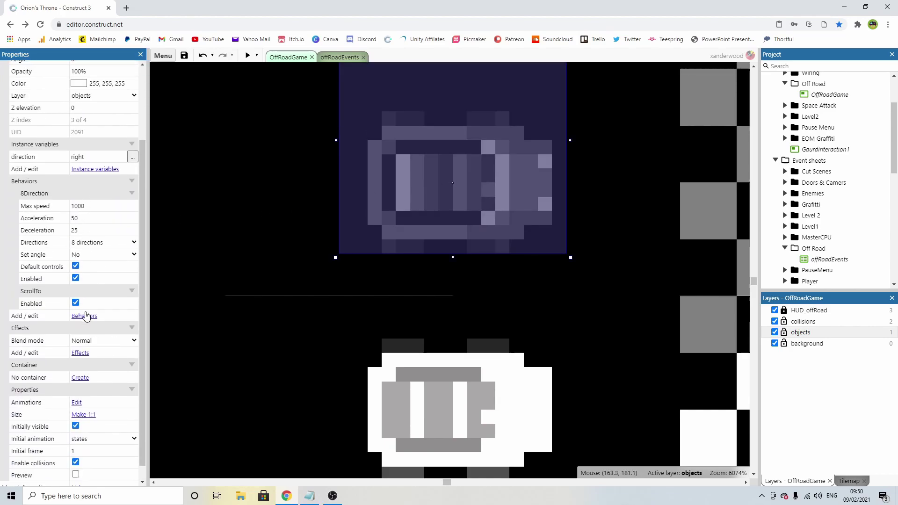
pyautogui.click(85, 315)
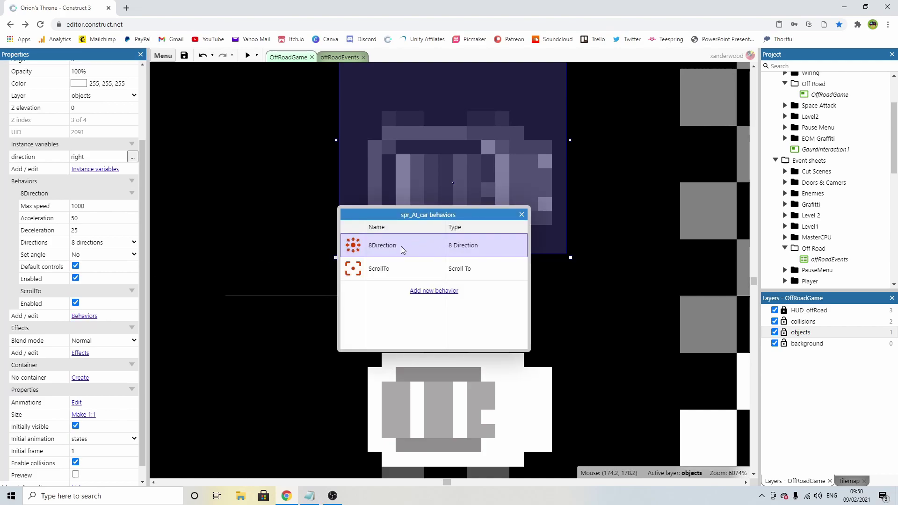
pyautogui.press('Delete')
pyautogui.click(383, 245)
pyautogui.press('Delete')
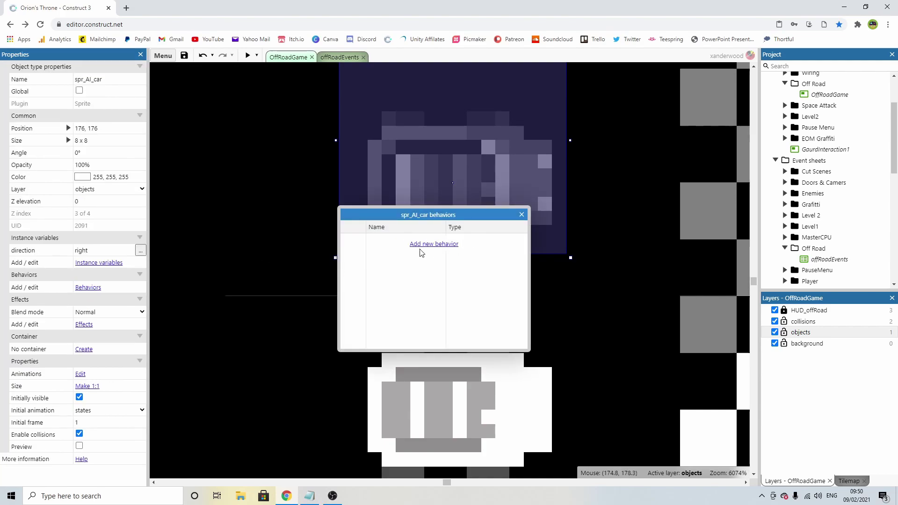
# Add the Car movement behavior to the AI car
pyautogui.click(438, 244)
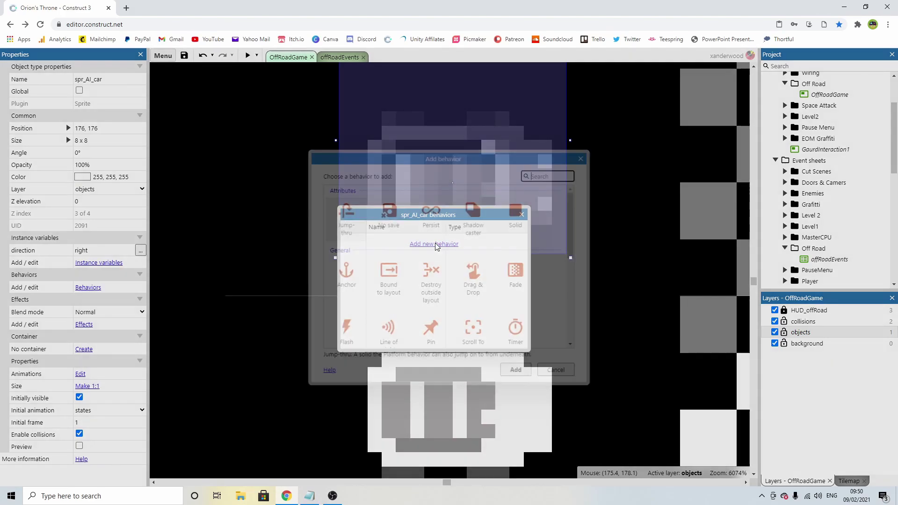
pyautogui.scroll(-2, 426, 242)
pyautogui.scroll(-2, 426, 242)
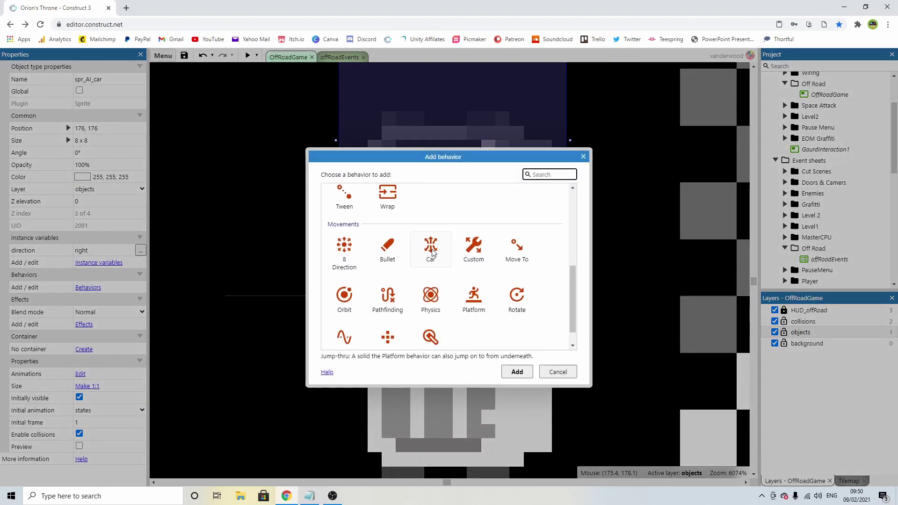
pyautogui.doubleClick(431, 243)
pyautogui.click(521, 214)
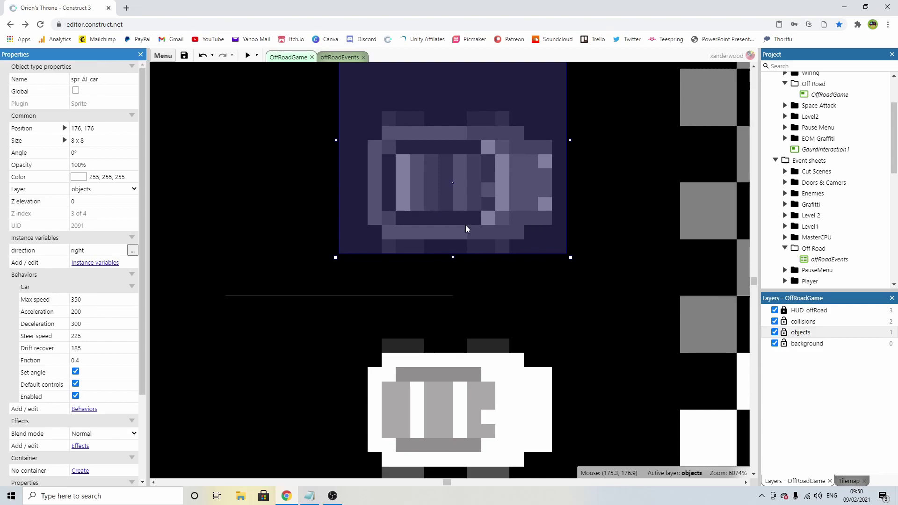
# Compare the behavior settings of the AI car and the player car, and check the speed variables in the offRoadEvents sheet
pyautogui.keyDown('ctrl'); pyautogui.scroll(-1, 487, 271); pyautogui.keyUp('ctrl')
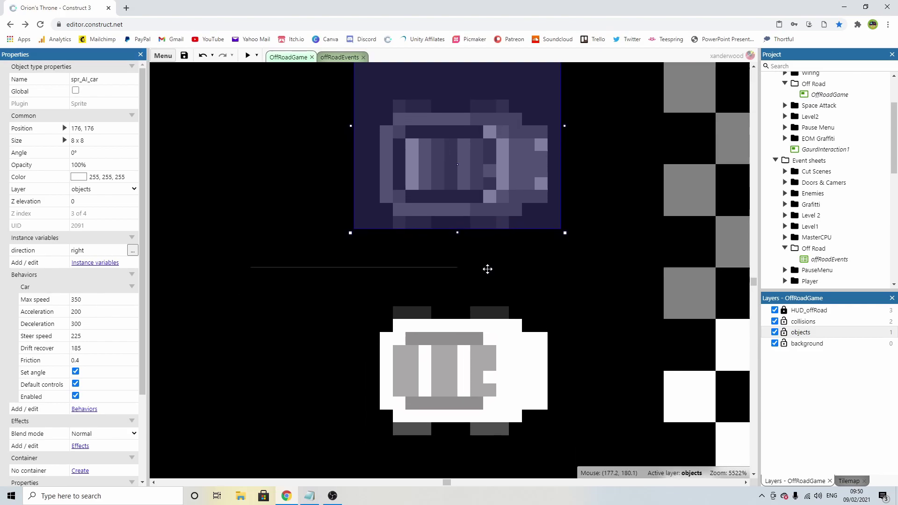
pyautogui.click(474, 334)
pyautogui.click(494, 147)
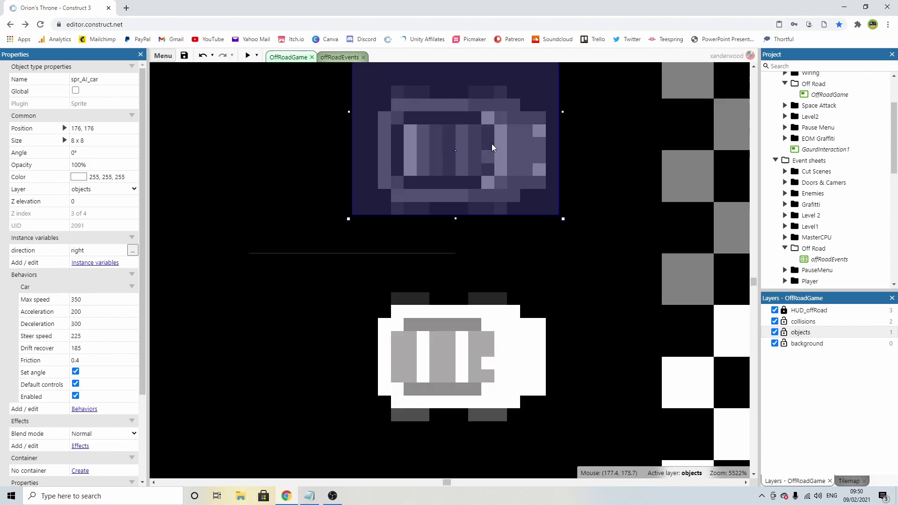
pyautogui.click(483, 341)
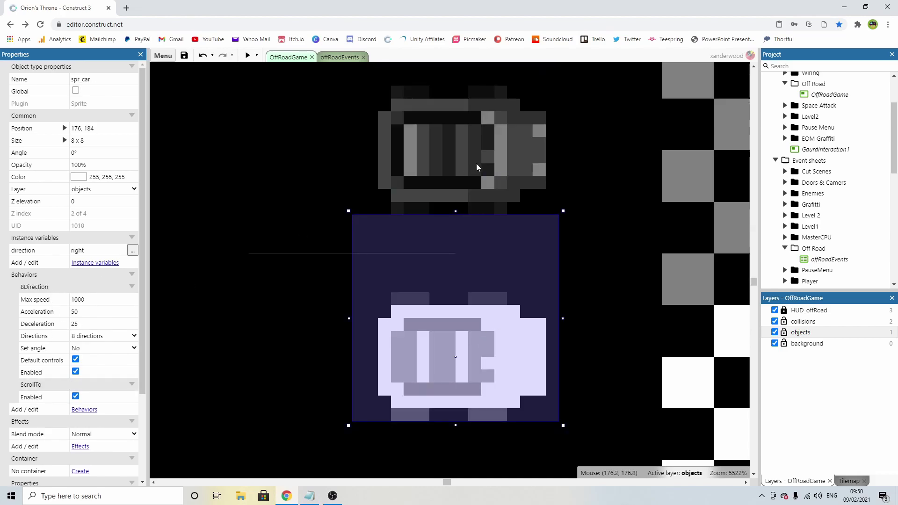
pyautogui.click(491, 175)
pyautogui.moveTo(495, 183); pyautogui.dragTo(496, 231, button='middle')
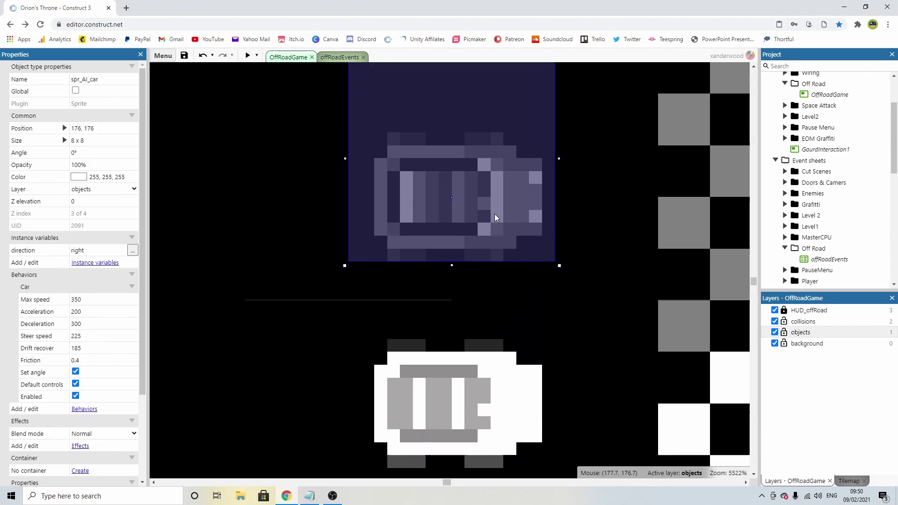
pyautogui.scroll(-2, 510, 208)
pyautogui.scroll(-1, 123, 222)
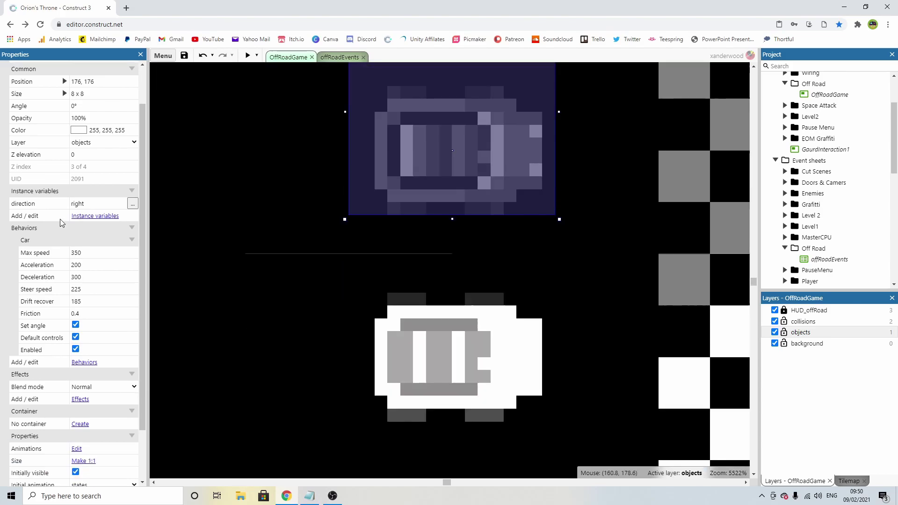
pyautogui.click(457, 364)
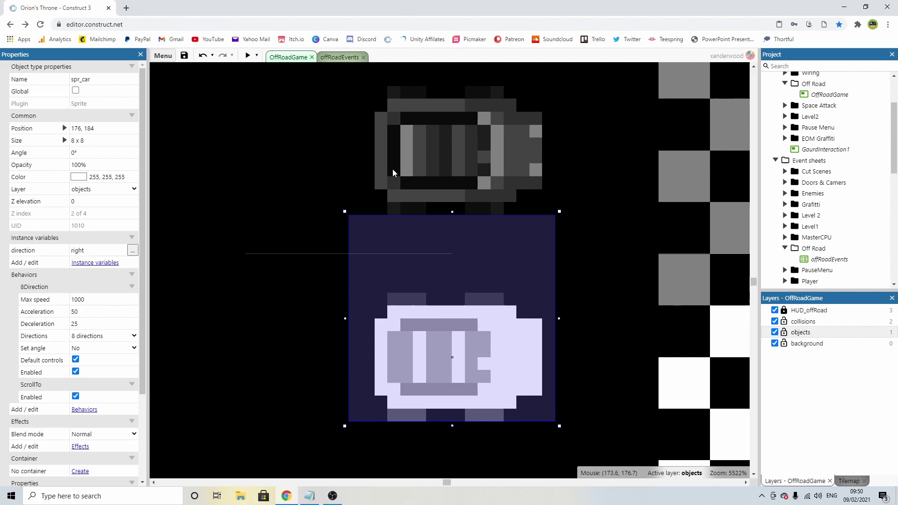
pyautogui.click(340, 57)
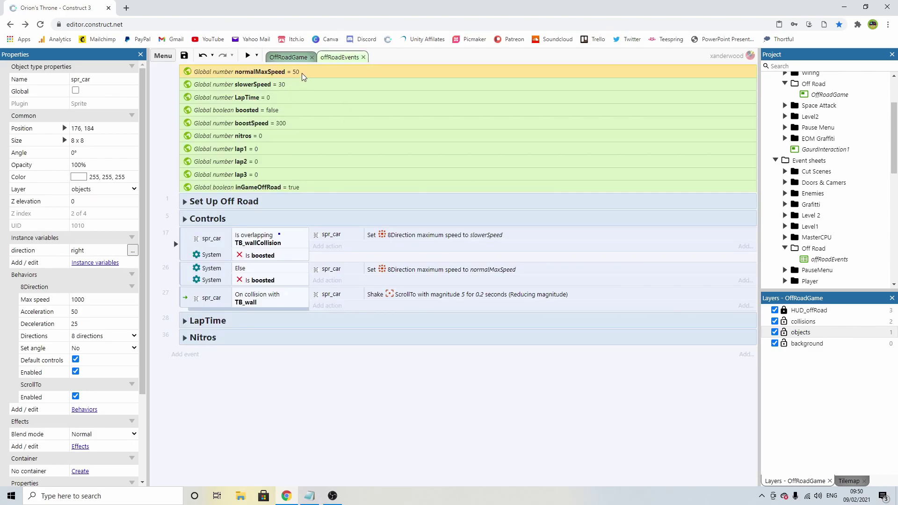
pyautogui.click(293, 57)
# Set the maximum speed of the AI car's Car behavior to 75
pyautogui.click(444, 166)
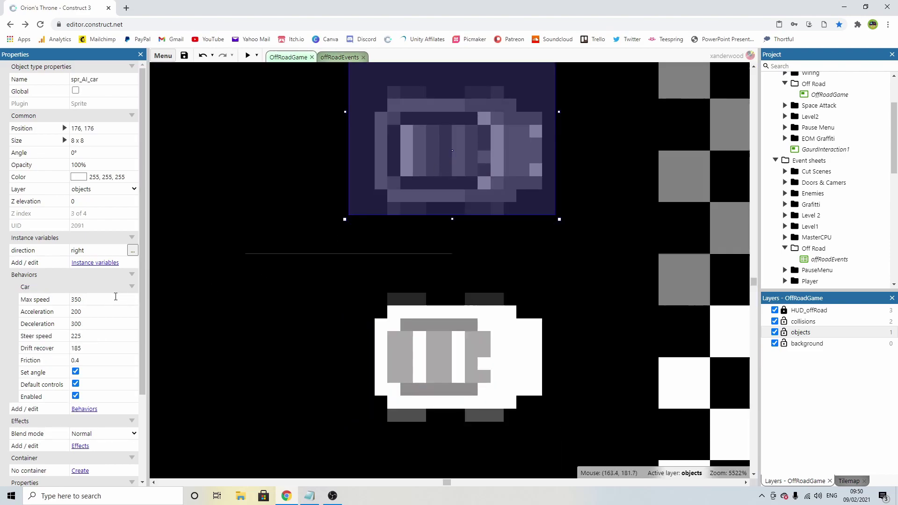
pyautogui.click(99, 298)
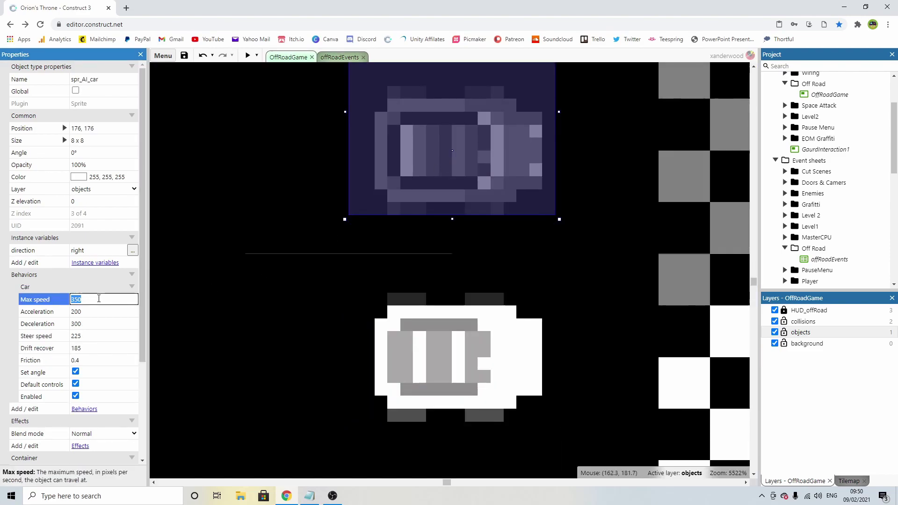
pyautogui.write('75')
# Set the AI car's Car behavior to acceleration 50 and deceleration 25, matching the player car's 8Direction values
pyautogui.moveTo(362, 191); pyautogui.dragTo(359, 212, button='middle')
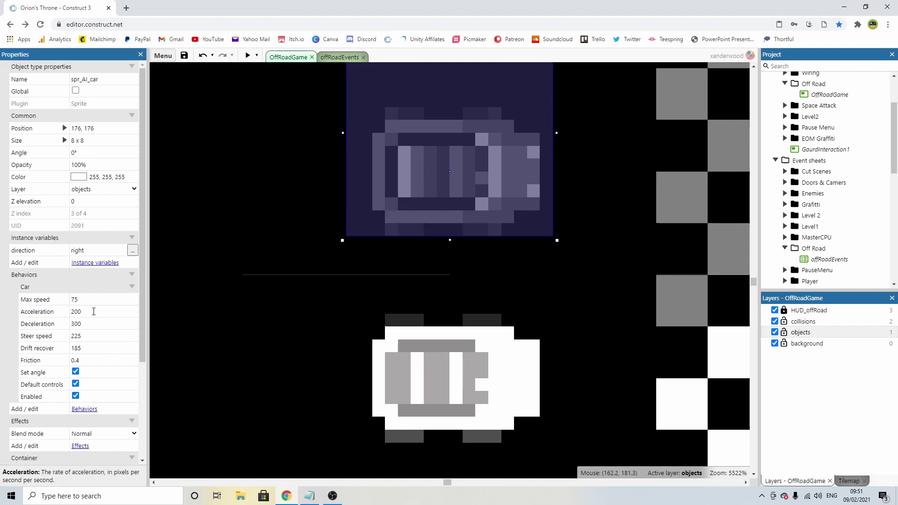
pyautogui.click(399, 381)
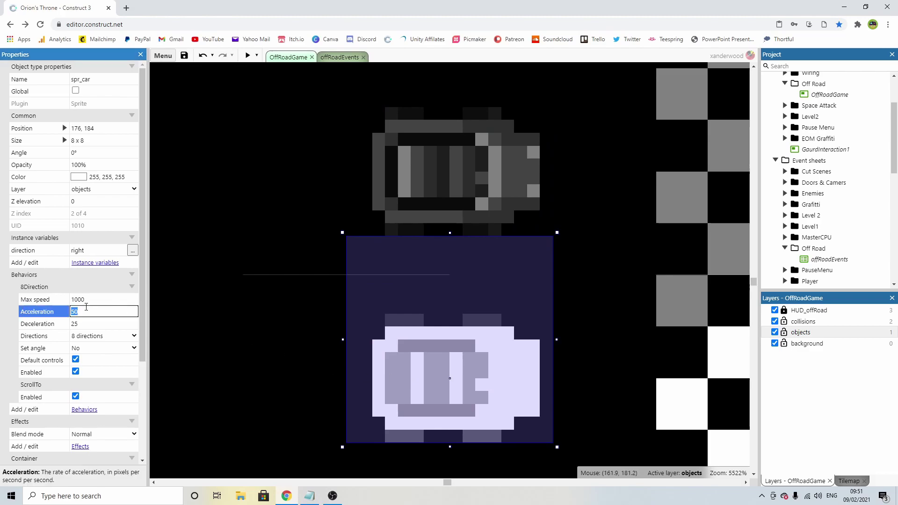
pyautogui.click(86, 324)
pyautogui.click(450, 157)
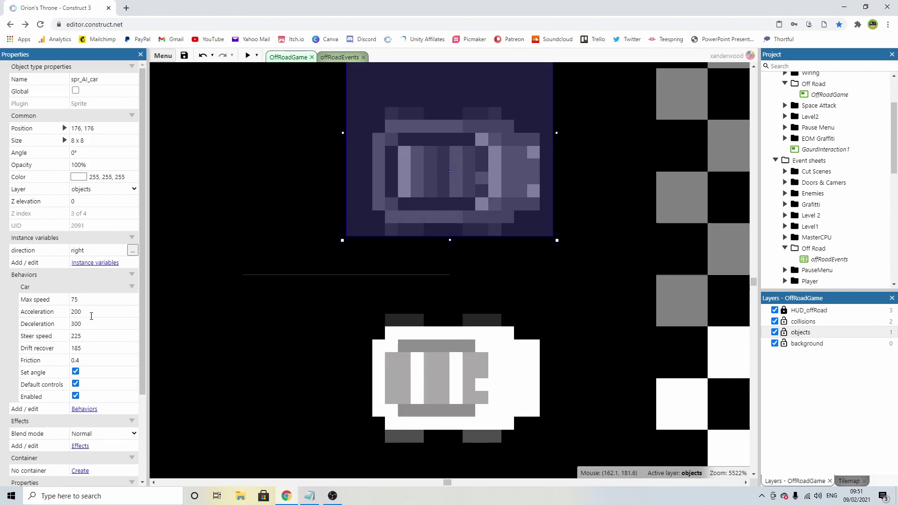
pyautogui.click(90, 312)
pyautogui.write('50')
pyautogui.click(89, 324)
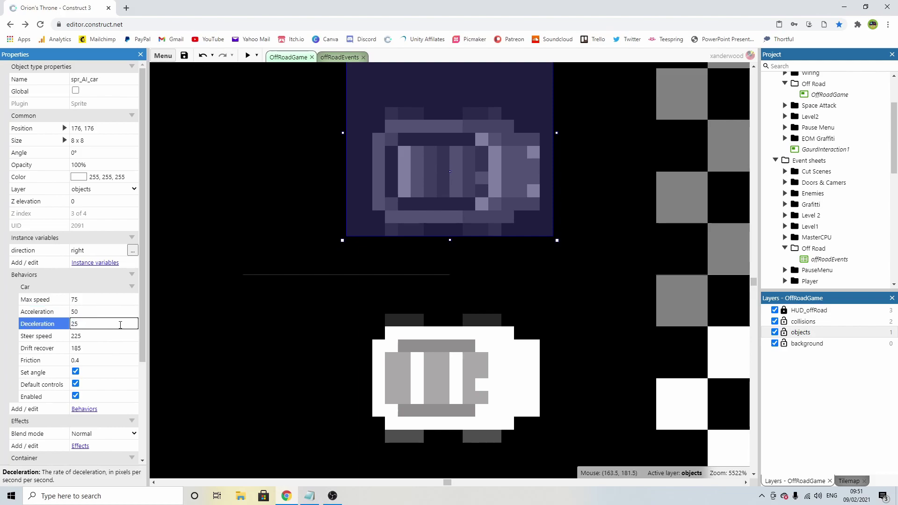
pyautogui.write('25')
pyautogui.click(103, 334)
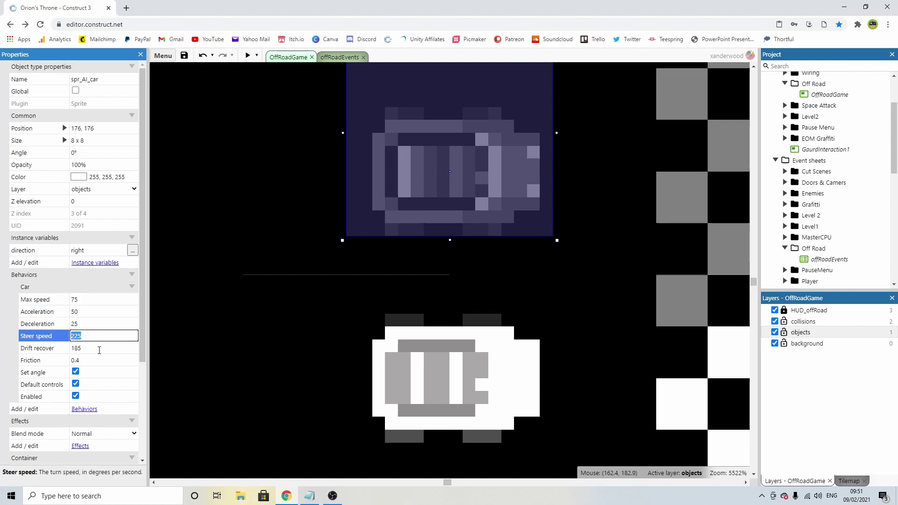
pyautogui.click(107, 347)
pyautogui.click(100, 360)
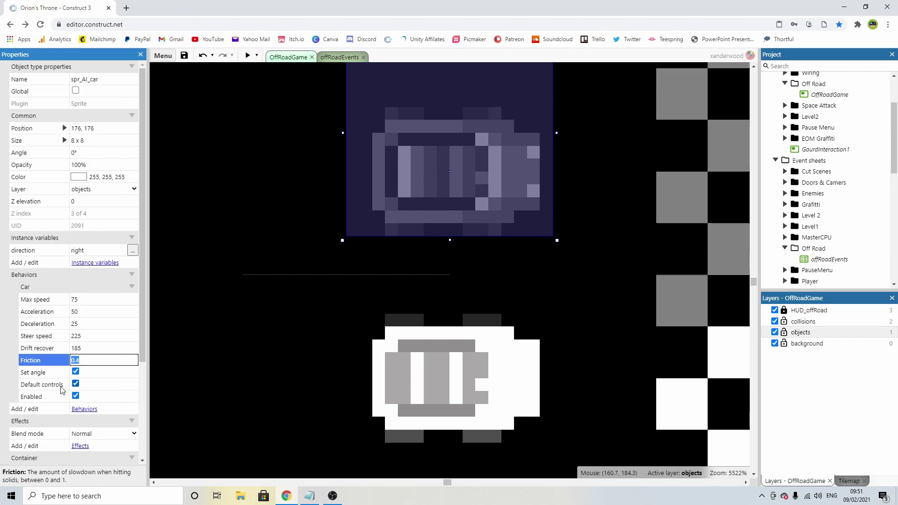
# Preview the layout full size and test-drive the cars to check the AI car's movement
pyautogui.click(249, 56)
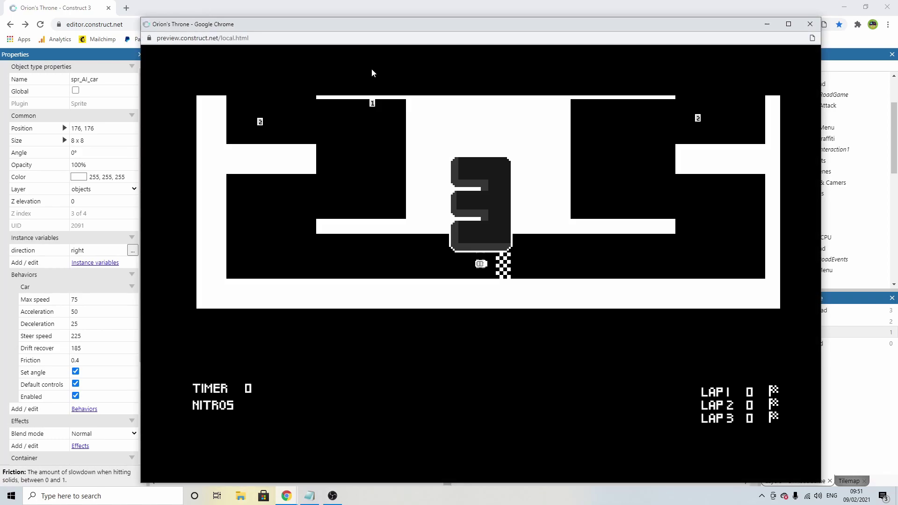
pyautogui.click(788, 24)
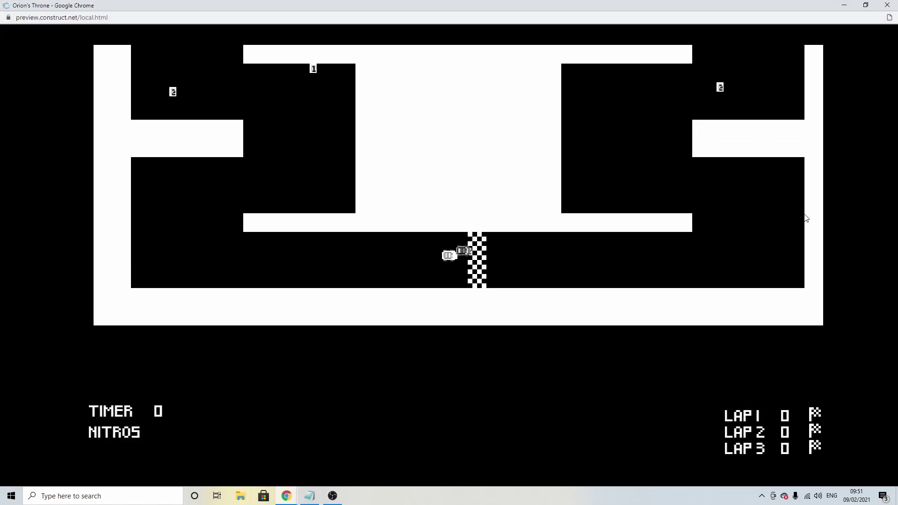
pyautogui.press('Up')
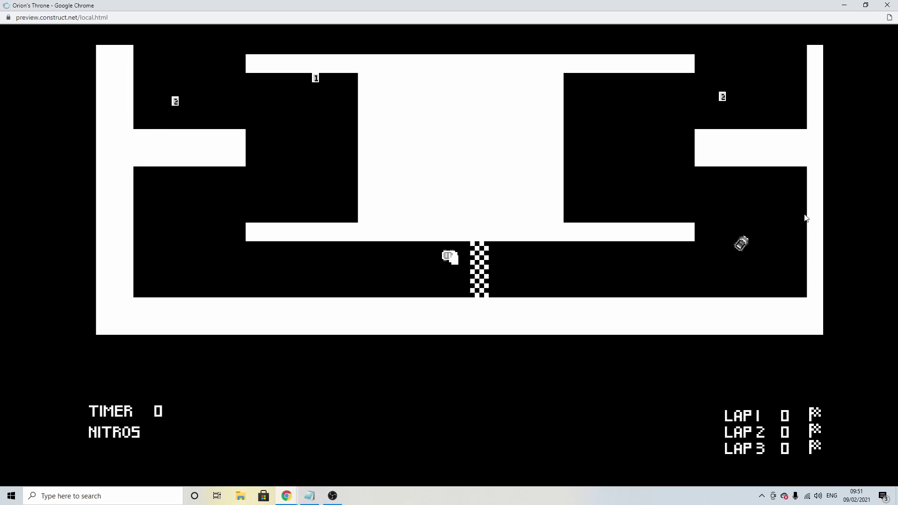
pyautogui.press('Up')
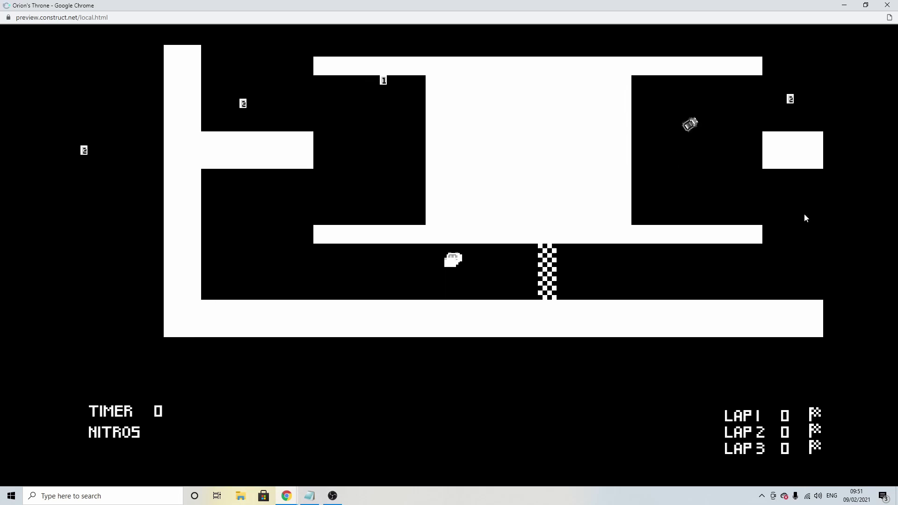
pyautogui.click(886, 6)
# Turn off default controls in the player car's 8Direction behavior and briefly preview the layout
pyautogui.click(432, 333)
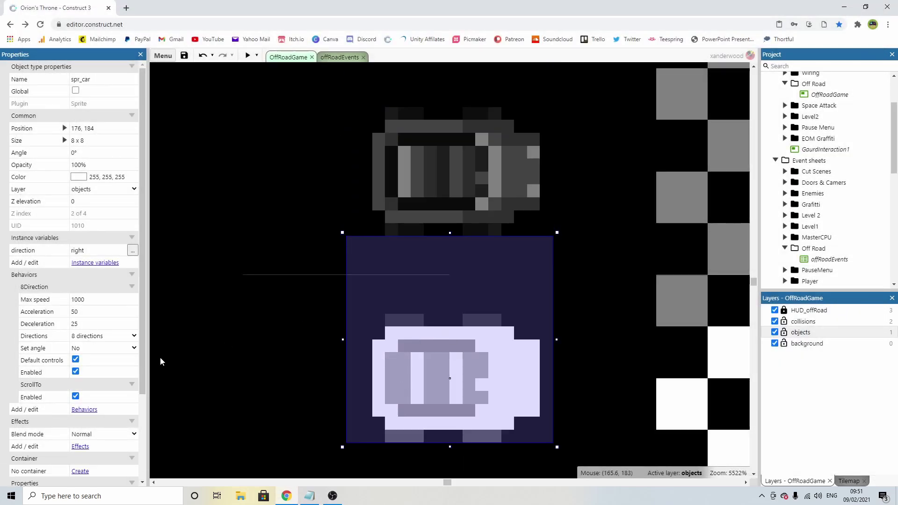
pyautogui.click(75, 360)
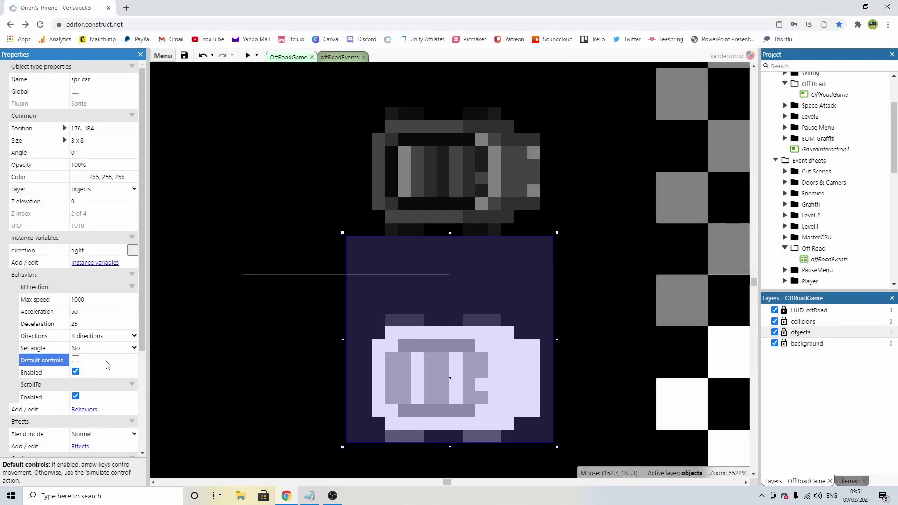
pyautogui.click(248, 56)
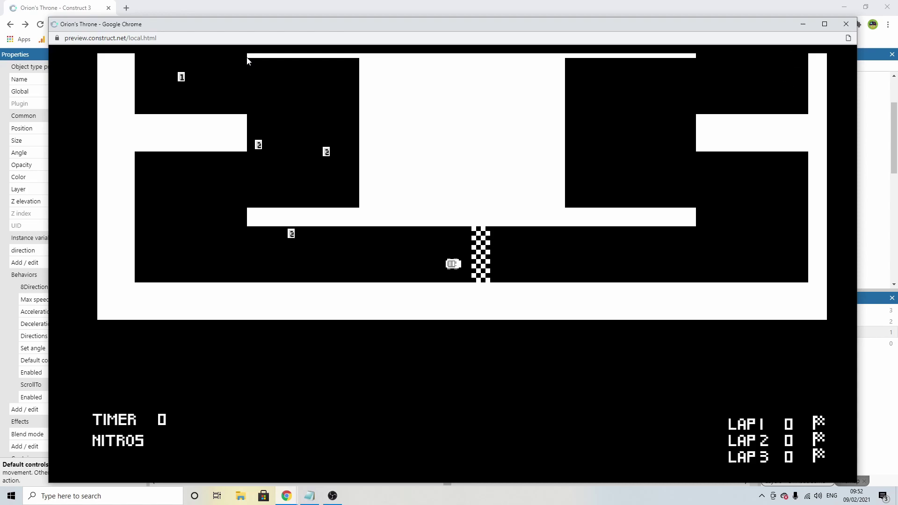
pyautogui.click(844, 26)
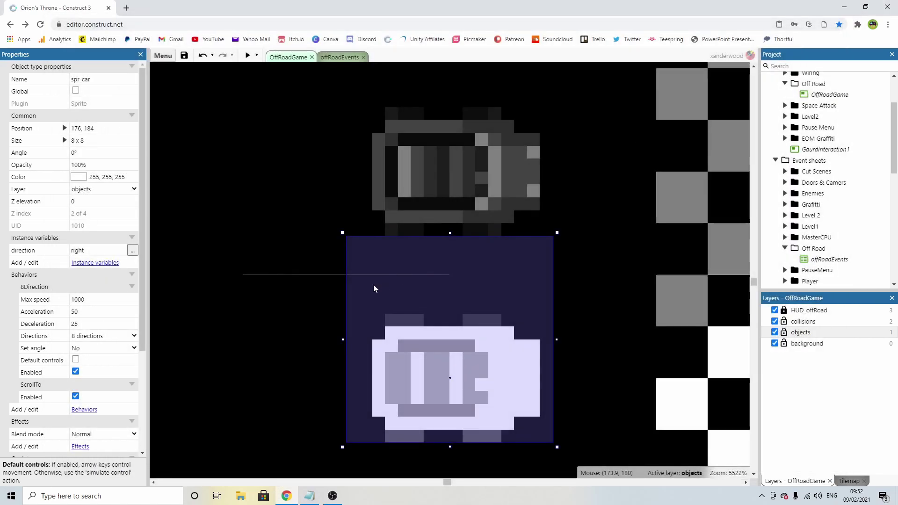
# Set the AI car's steer speed to 250 and its friction to 0.8
pyautogui.click(486, 152)
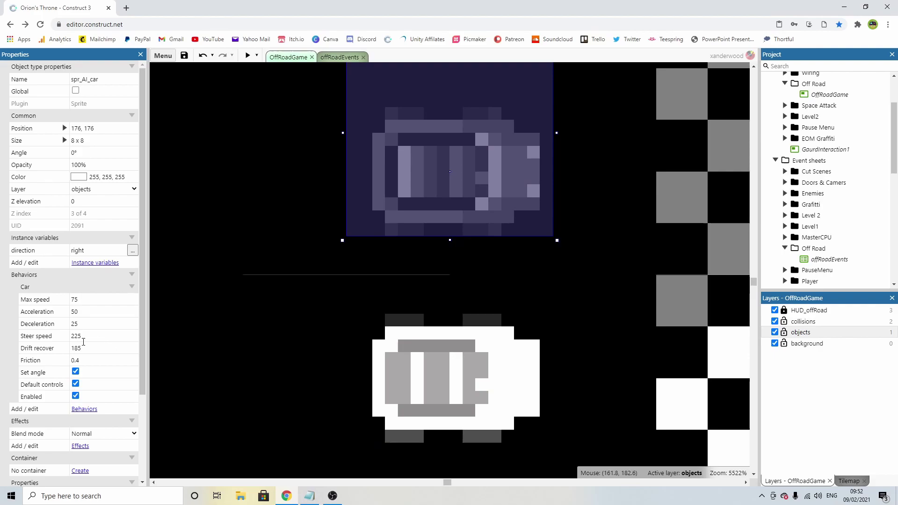
pyautogui.click(85, 335)
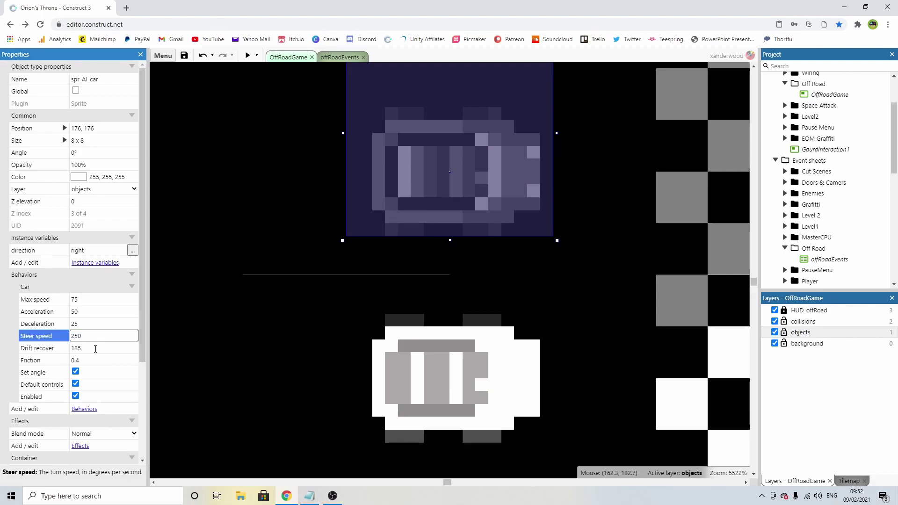
pyautogui.click(96, 360)
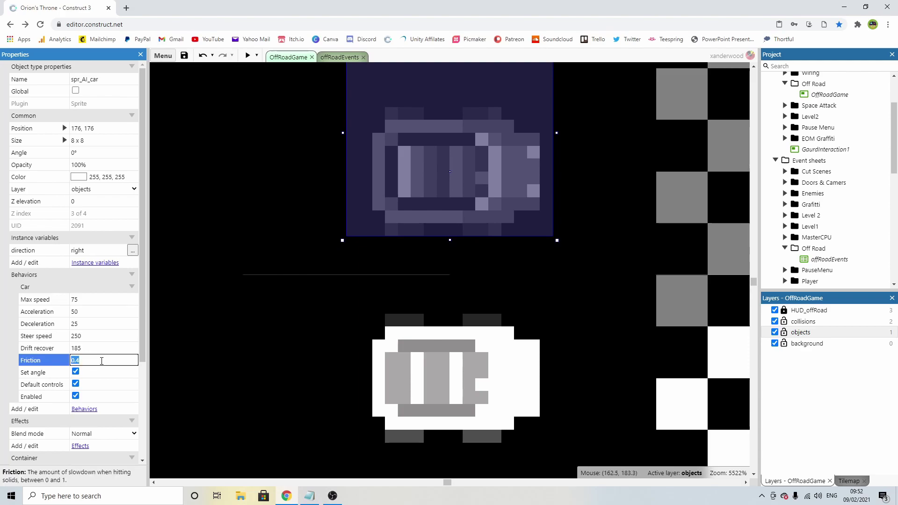
pyautogui.click(88, 362)
# Preview the layout and steer the AI car both ways to test its new handling
pyautogui.click(247, 55)
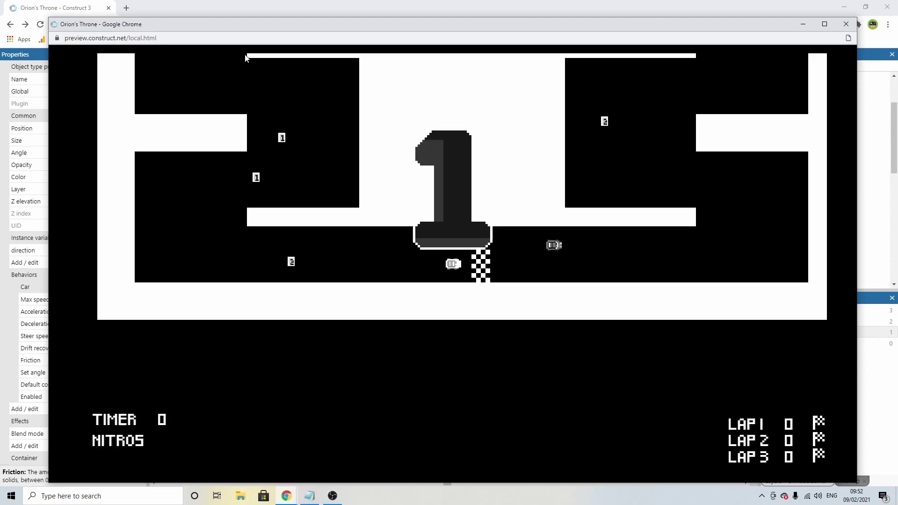
pyautogui.press('Right')
pyautogui.press('Left')
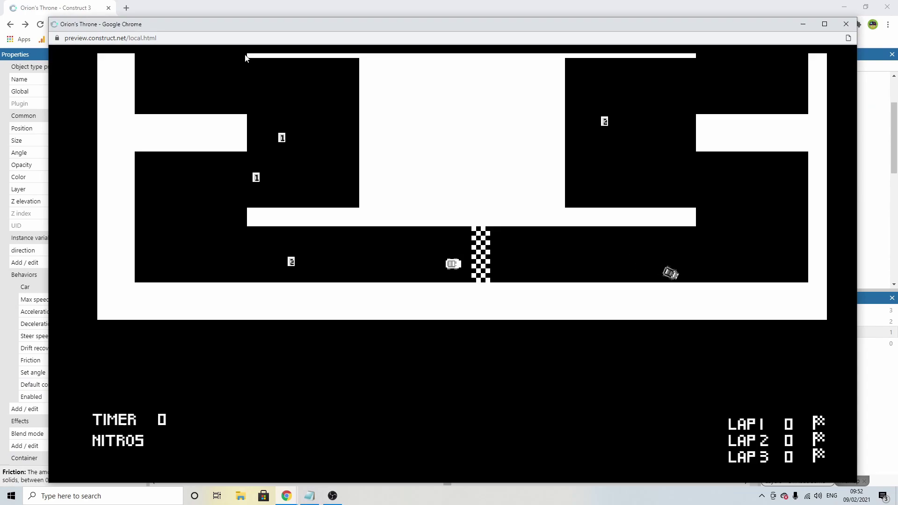
pyautogui.press('Left')
pyautogui.press('Right')
pyautogui.click(836, 23)
# Turn off default controls in the AI car's Car behavior
pyautogui.keyDown('ctrl'); pyautogui.scroll(-4, 514, 225); pyautogui.keyUp('ctrl')
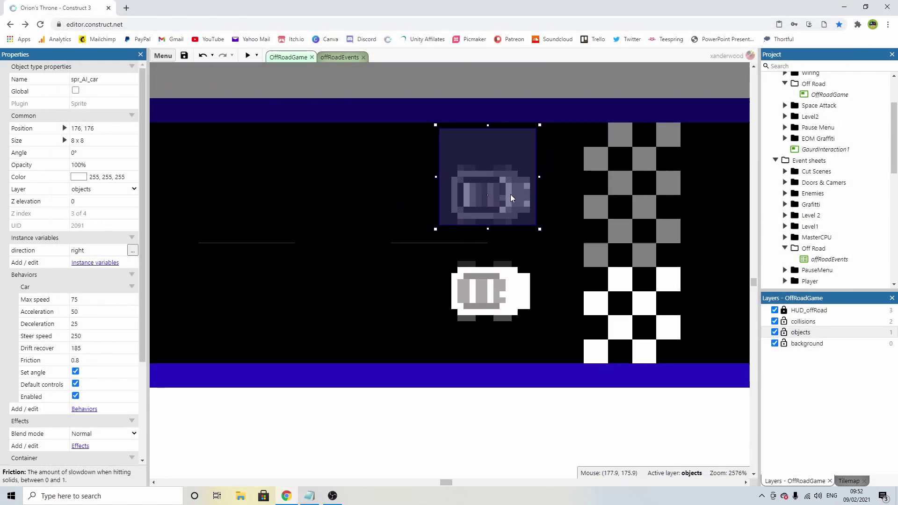
pyautogui.moveTo(510, 196); pyautogui.dragTo(460, 214, button='middle')
pyautogui.click(477, 394)
pyautogui.click(453, 226)
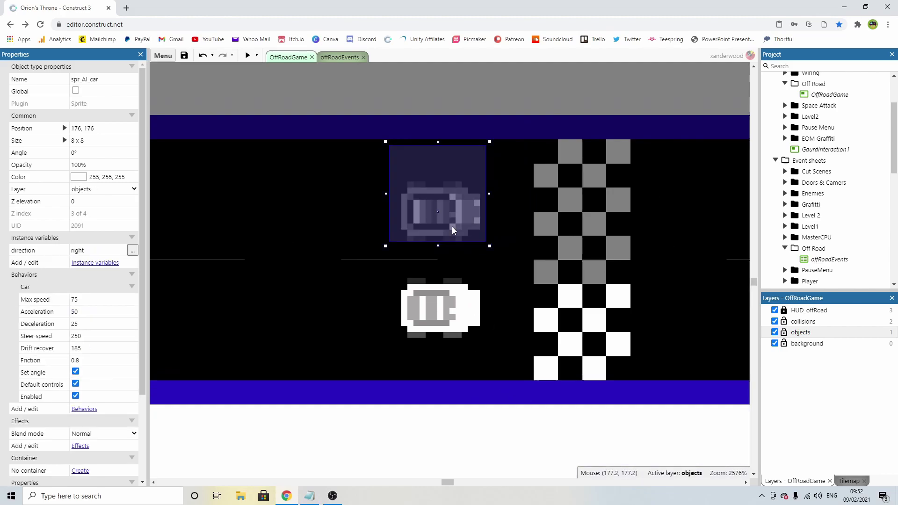
pyautogui.click(76, 383)
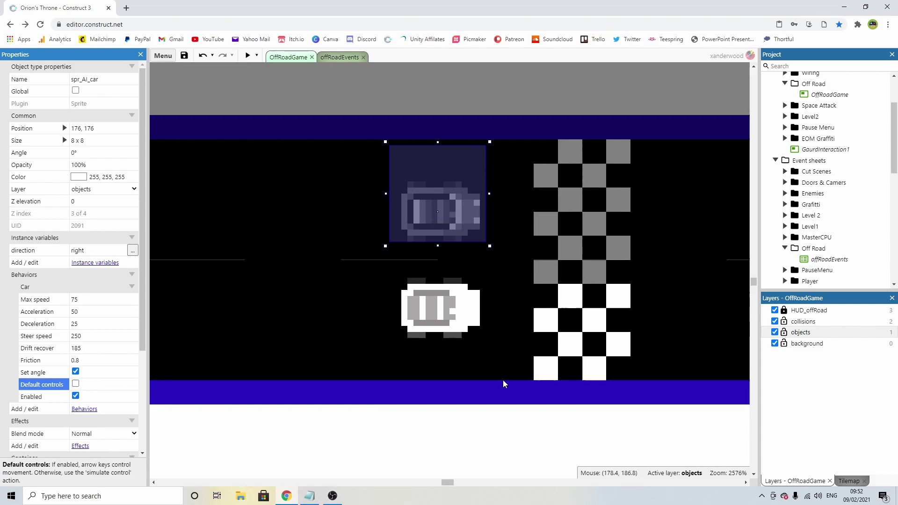
pyautogui.keyDown('ctrl'); pyautogui.scroll(-3, 438, 140); pyautogui.keyUp('ctrl')
pyautogui.click(511, 346)
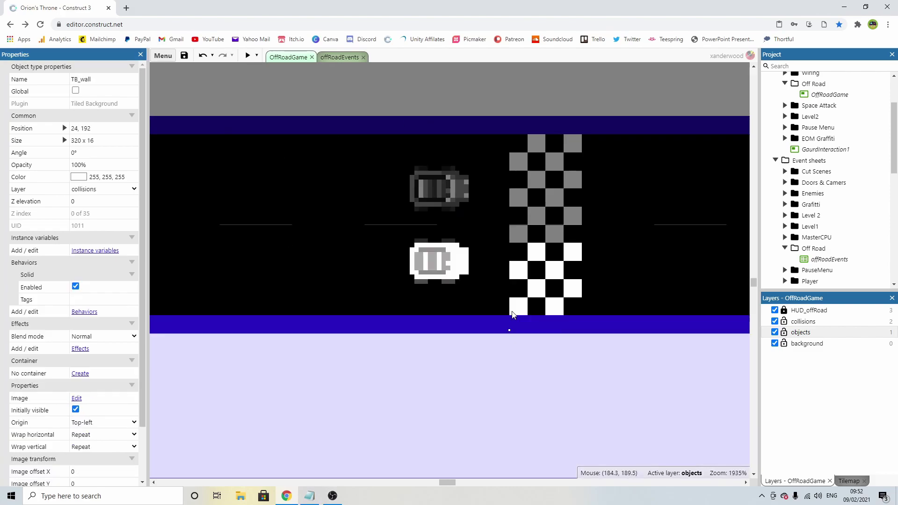
pyautogui.scroll(1, 457, 255)
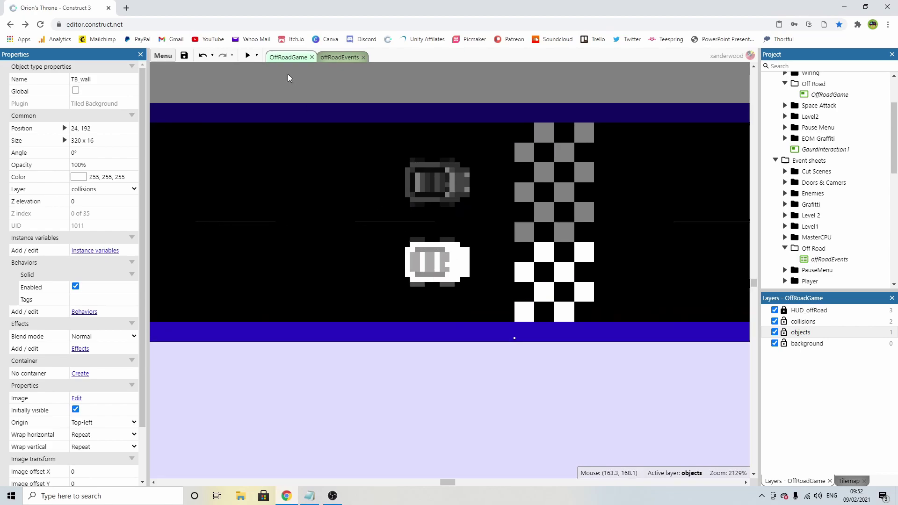
# Preview the race and drive the player car to check that the AI car ignores the player's controls
pyautogui.click(248, 55)
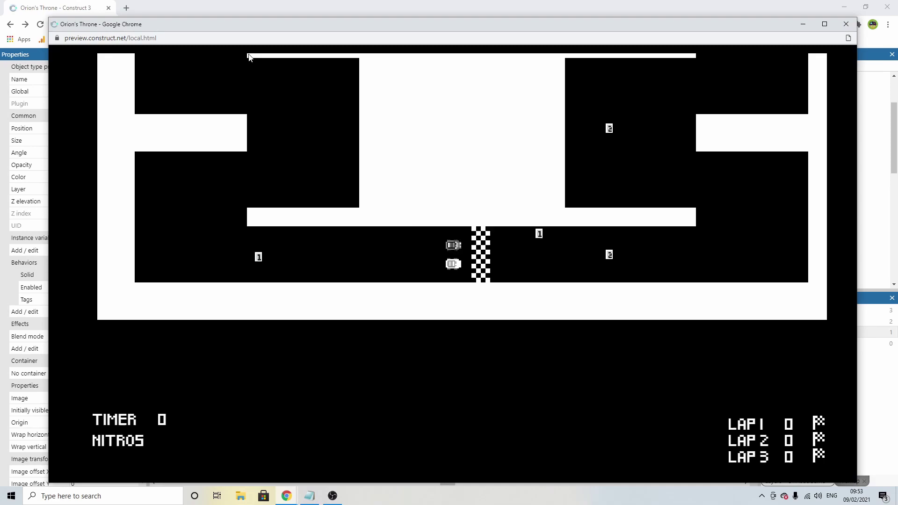
pyautogui.press('Up')
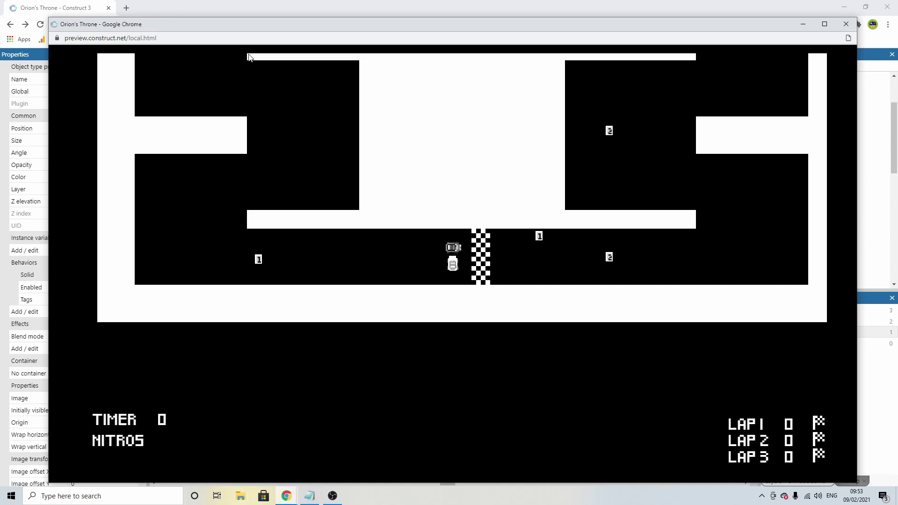
pyautogui.press('Right')
pyautogui.press('Left')
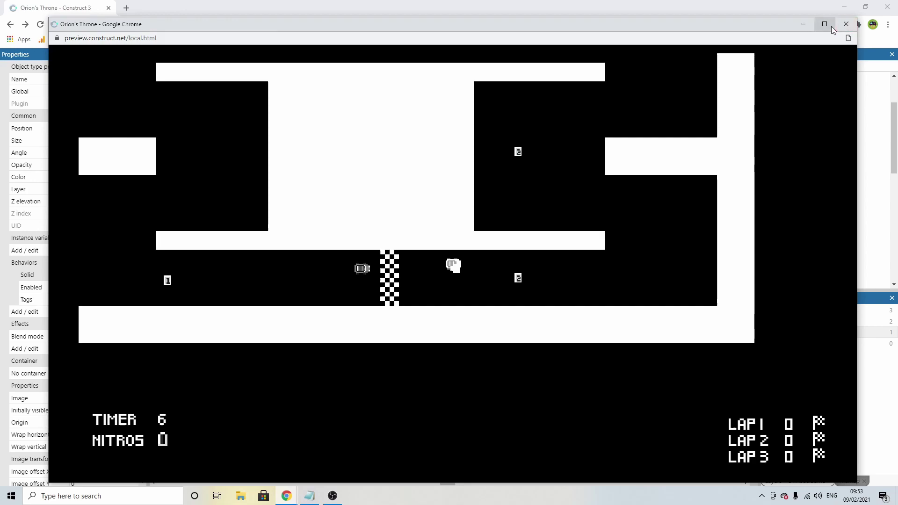
pyautogui.click(846, 25)
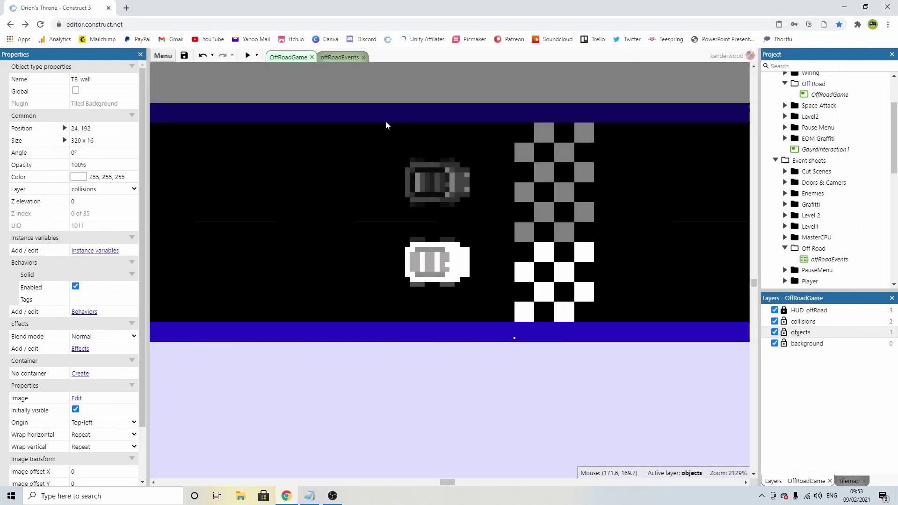
# Open the offRoadEvents sheet and expand the LapTime and Set Up Off Road groups
pyautogui.click(341, 57)
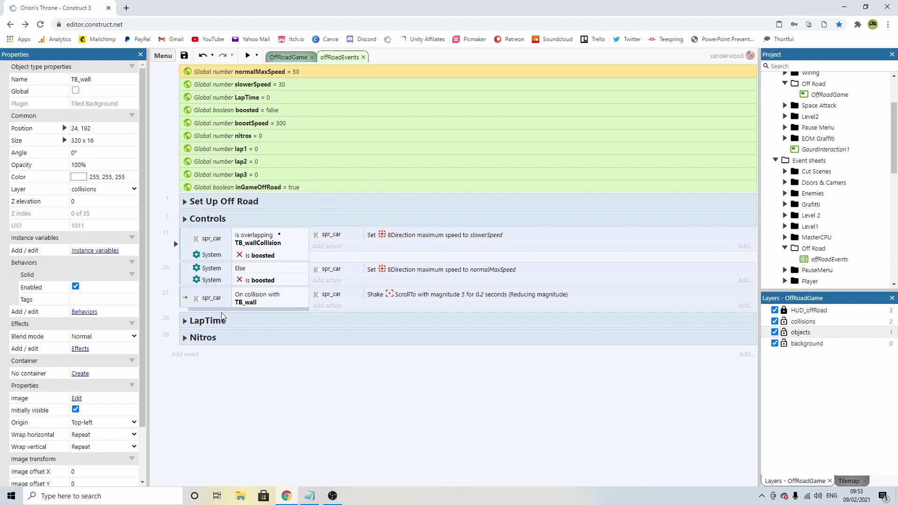
pyautogui.click(184, 323)
pyautogui.scroll(-4, 230, 311)
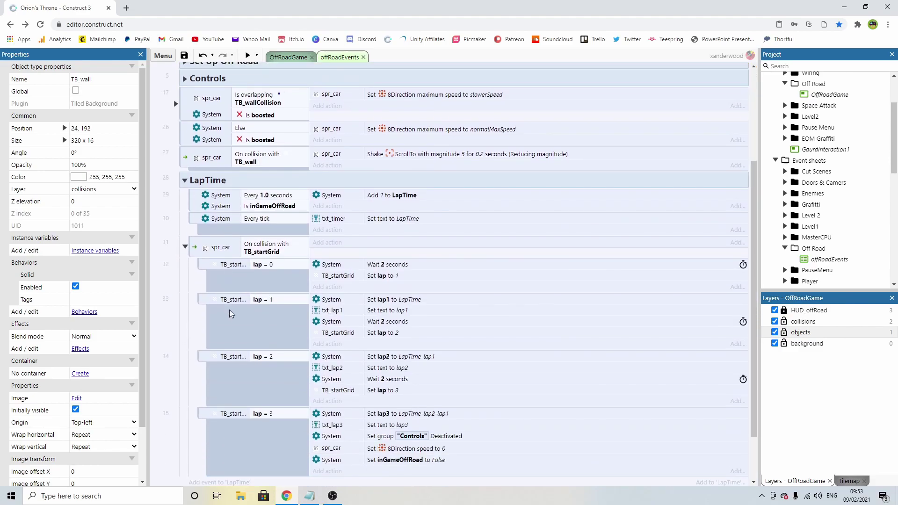
pyautogui.scroll(1, 237, 307)
pyautogui.click(186, 208)
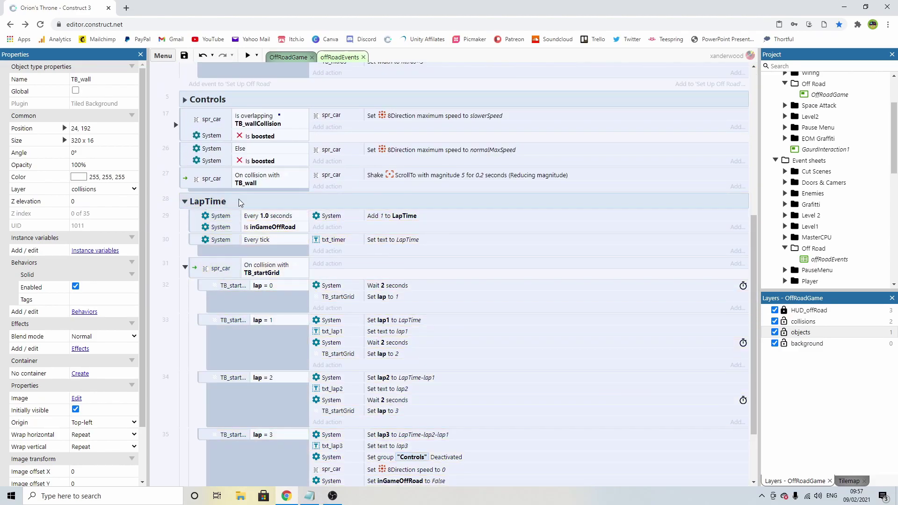
# Examine the one-second LapTime event, its inGameOffRoad condition and the matching global variable
pyautogui.click(271, 217)
pyautogui.click(278, 227)
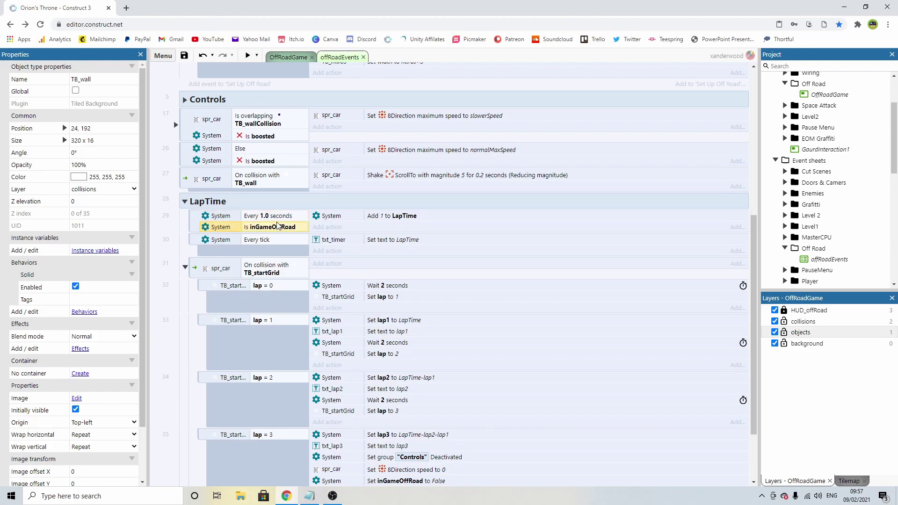
pyautogui.click(386, 217)
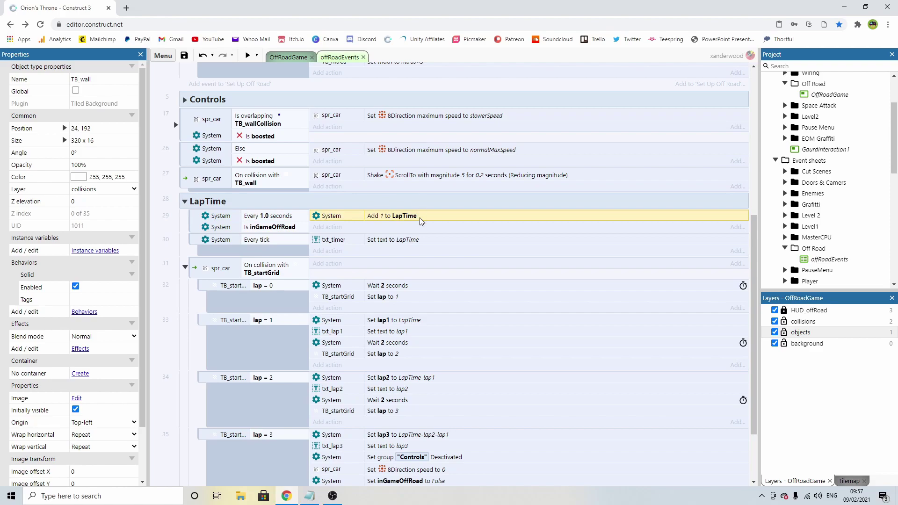
pyautogui.click(289, 217)
pyautogui.click(287, 228)
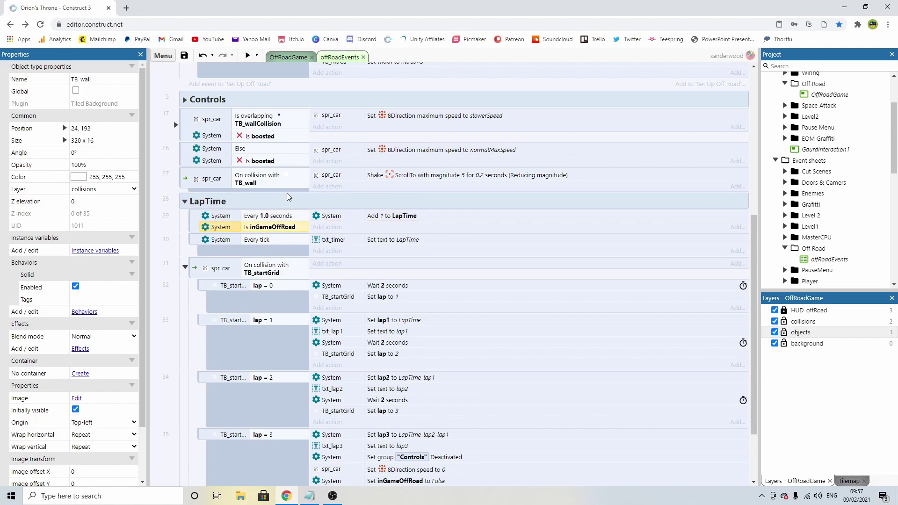
pyautogui.scroll(5, 288, 195)
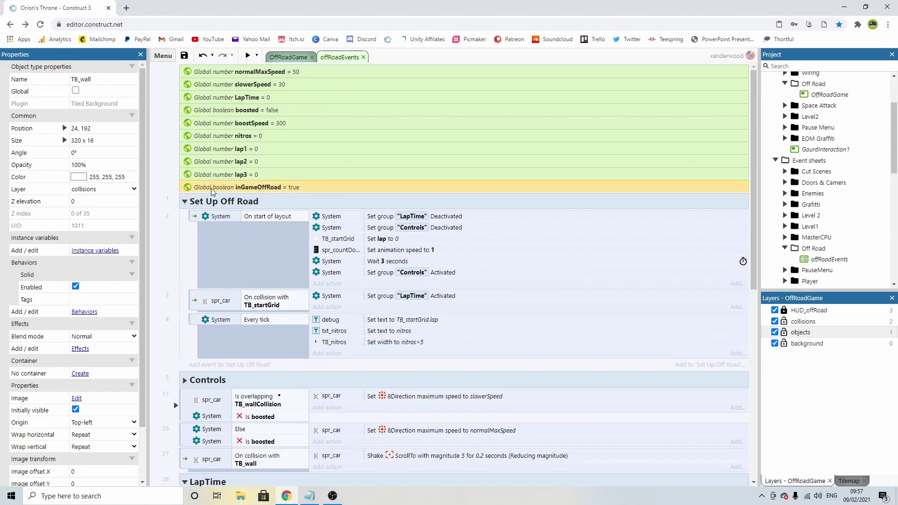
pyautogui.click(224, 189)
pyautogui.scroll(-5, 327, 215)
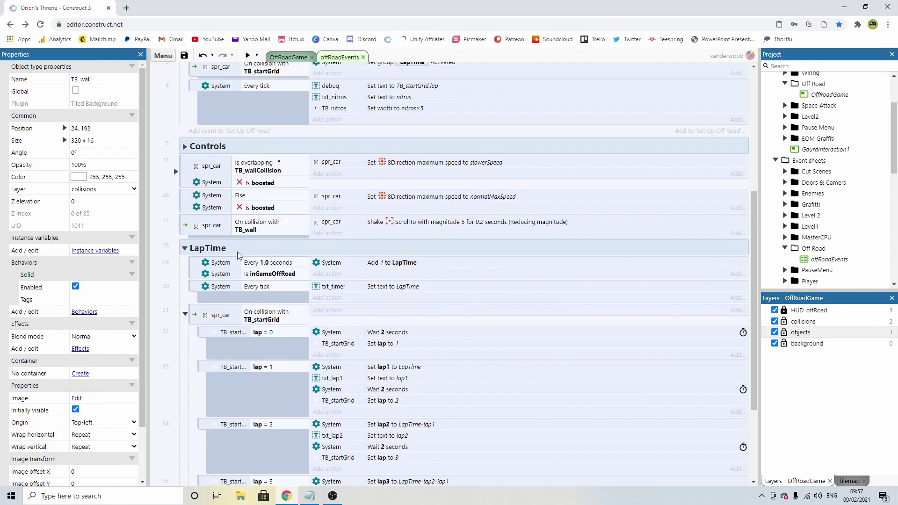
# Examine the start-of-layout actions that deactivate the LapTime and Controls groups, and the LapTime group's one-second timer event
pyautogui.click(237, 253)
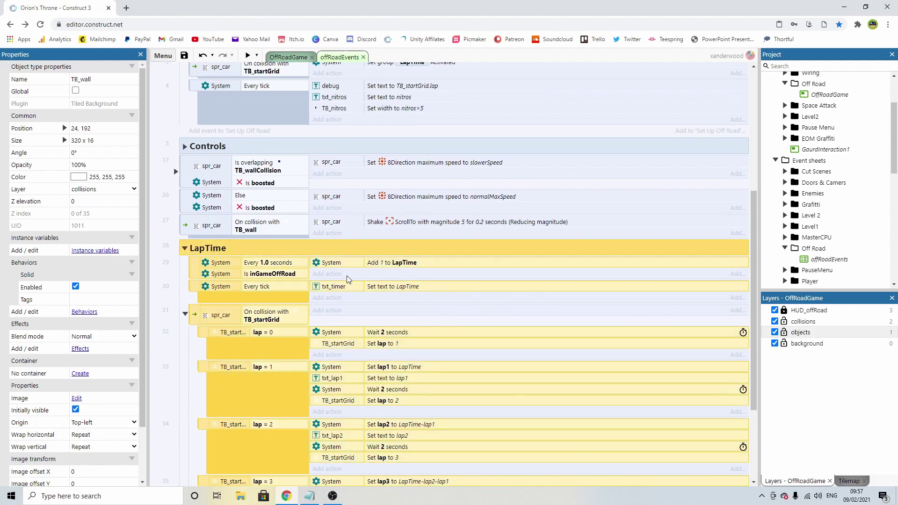
pyautogui.scroll(5, 366, 282)
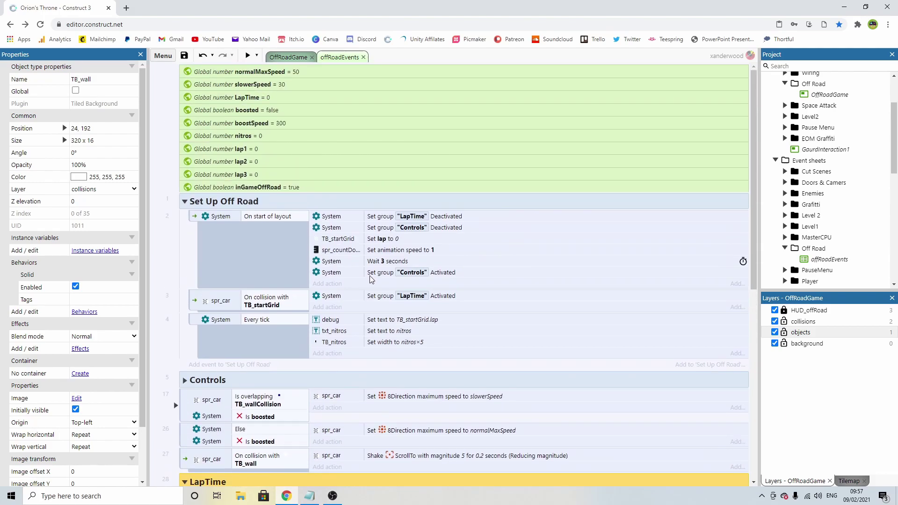
pyautogui.click(216, 218)
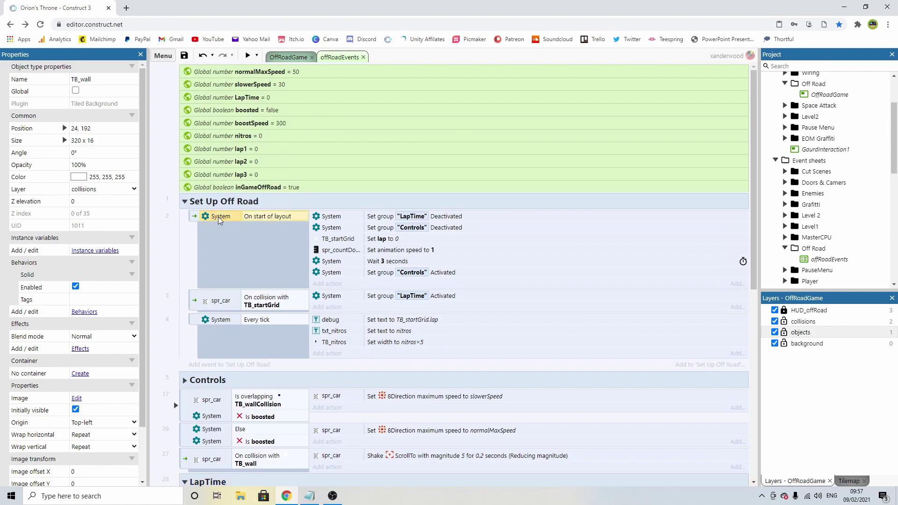
pyautogui.click(212, 202)
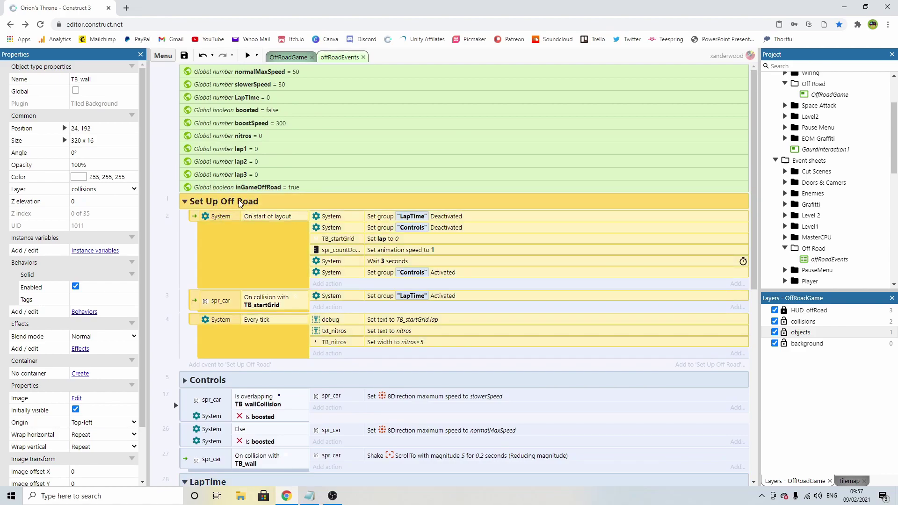
pyautogui.click(262, 218)
pyautogui.click(447, 218)
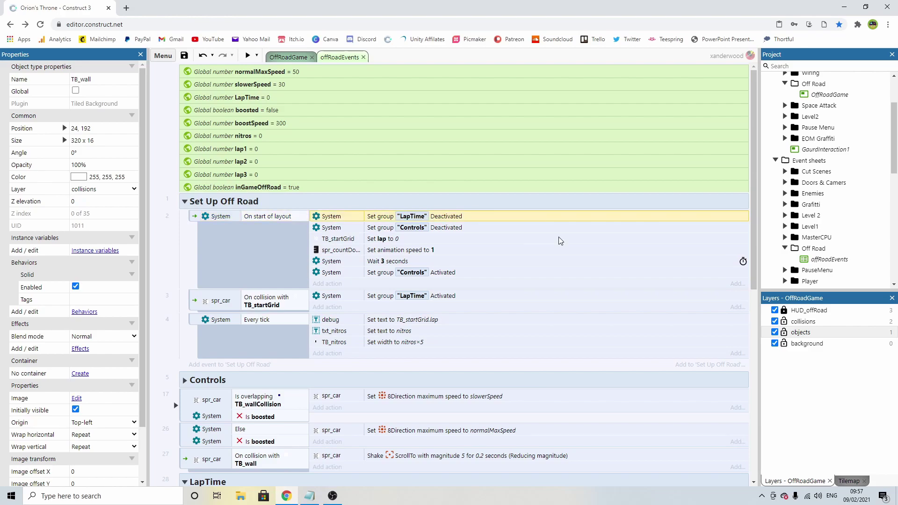
pyautogui.click(435, 232)
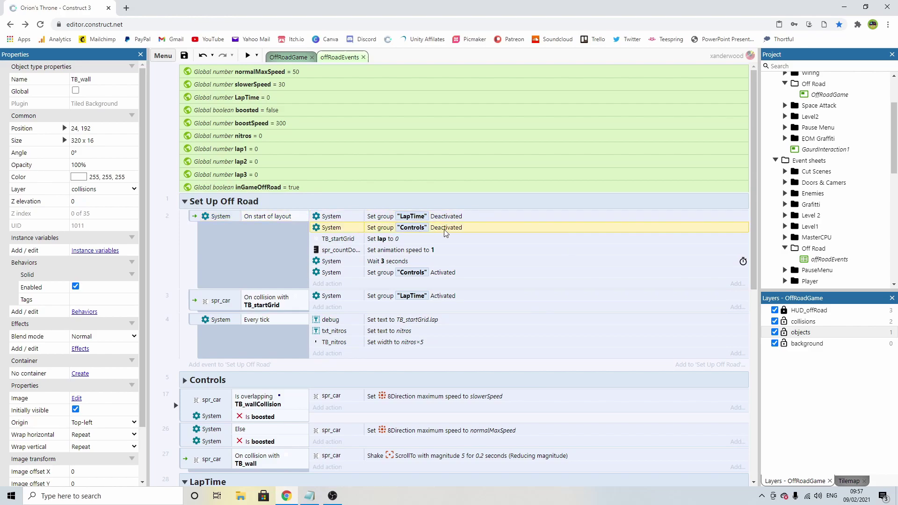
pyautogui.scroll(-6, 264, 218)
pyautogui.click(261, 213)
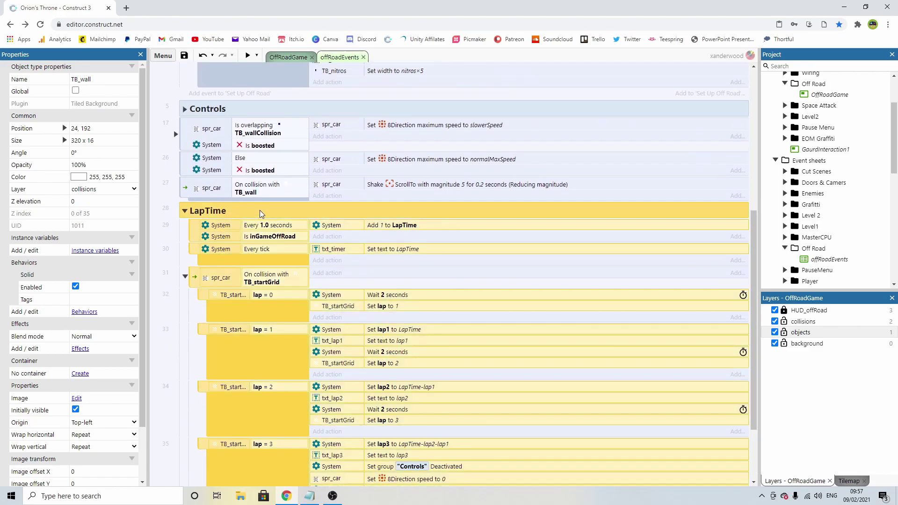
pyautogui.click(269, 237)
pyautogui.click(280, 229)
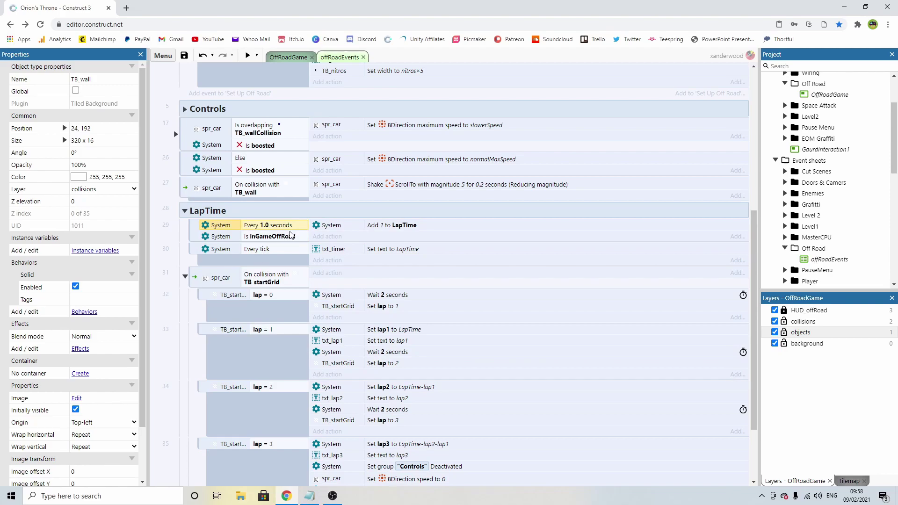
# Examine the remaining start-of-layout actions: the lap reset, countdown animation speed, 3-second wait and Controls group activation
pyautogui.scroll(6, 283, 234)
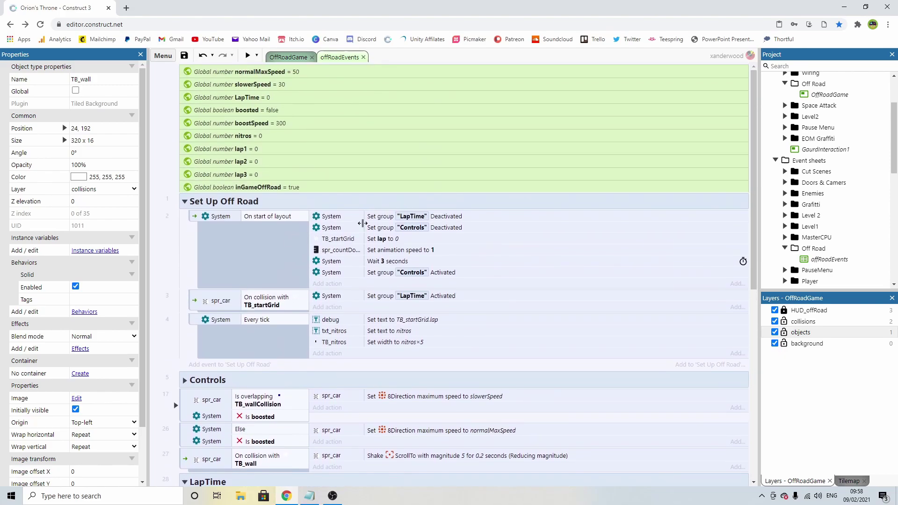
pyautogui.scroll(-1, 374, 227)
pyautogui.click(381, 195)
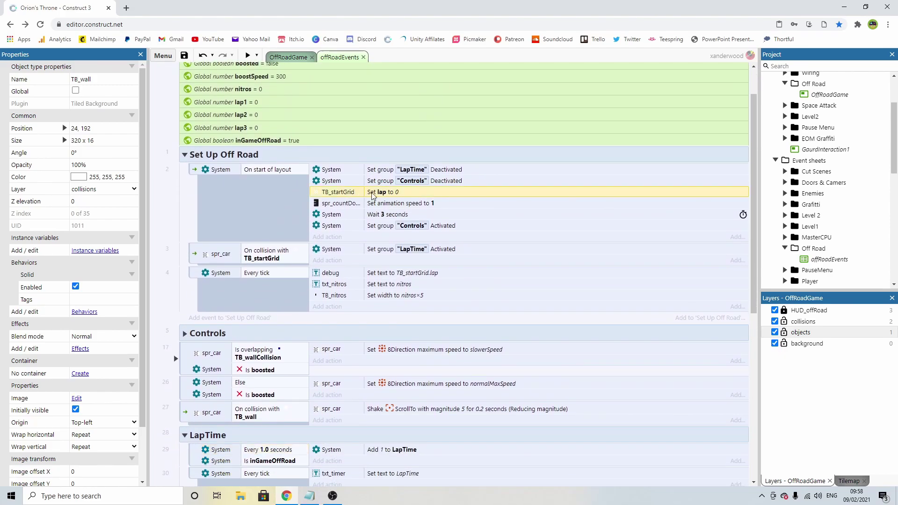
pyautogui.click(382, 206)
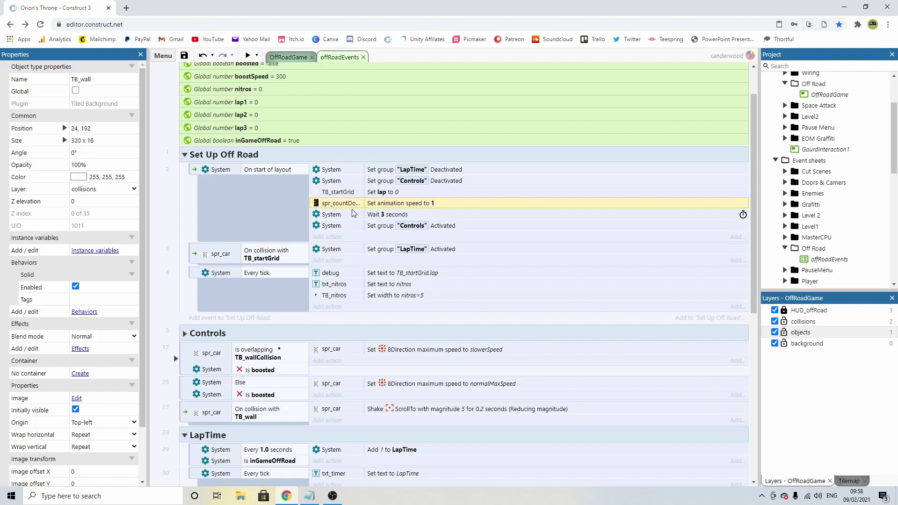
pyautogui.click(393, 215)
pyautogui.click(436, 226)
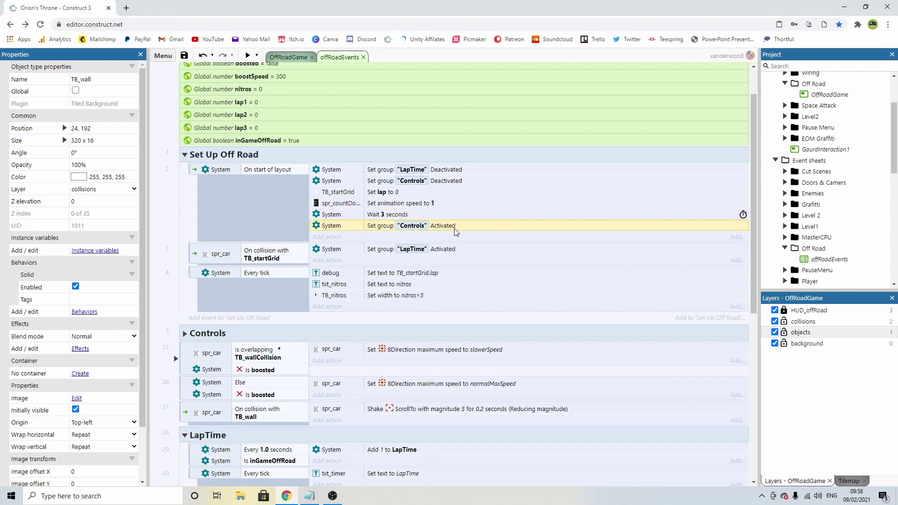
# Move the LapTime group activation from the car's TB_startGrid collision event to the start-of-layout event, directly after the 3-second wait
pyautogui.click(268, 255)
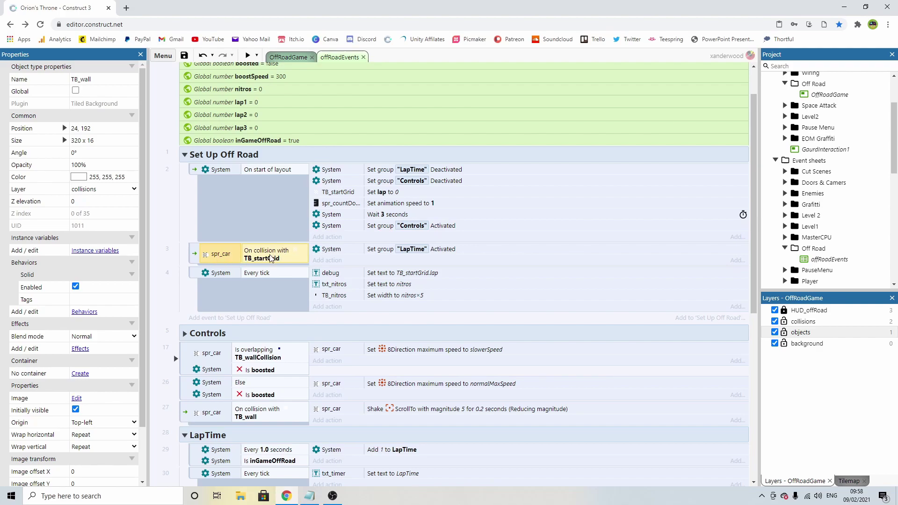
pyautogui.click(416, 250)
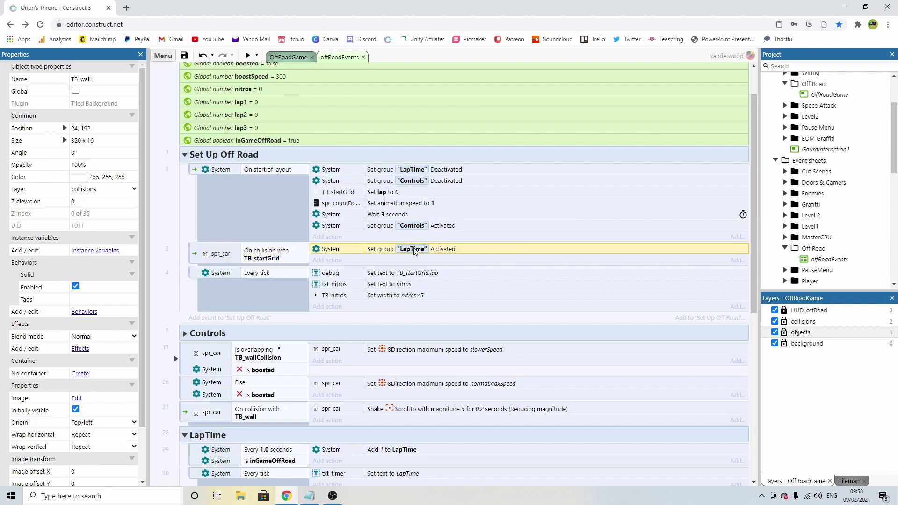
pyautogui.moveTo(378, 254); pyautogui.dragTo(382, 219)
pyautogui.click(386, 215)
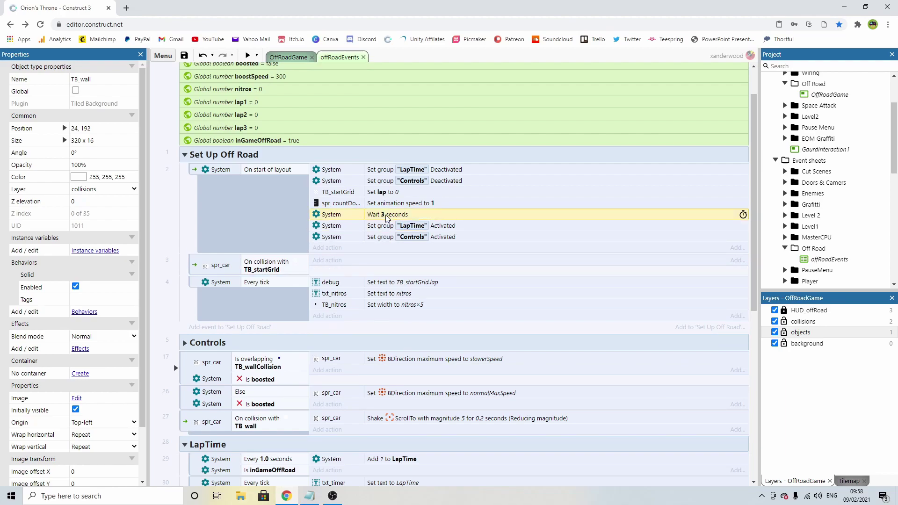
pyautogui.click(395, 203)
pyautogui.click(394, 214)
pyautogui.click(384, 227)
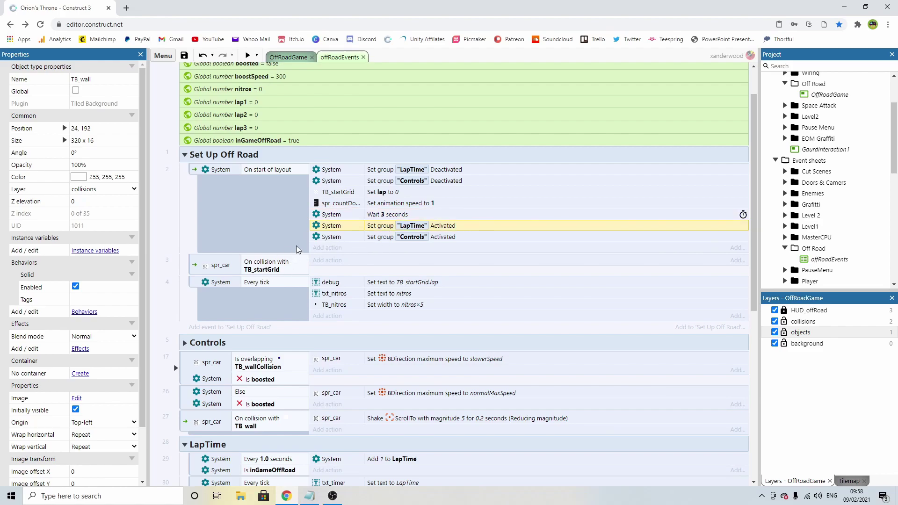
pyautogui.click(392, 216)
# Delete the emptied spr_car collision with TB_startGrid event in Set Up Off Road, and preview the race to check when the timer starts
pyautogui.click(196, 266)
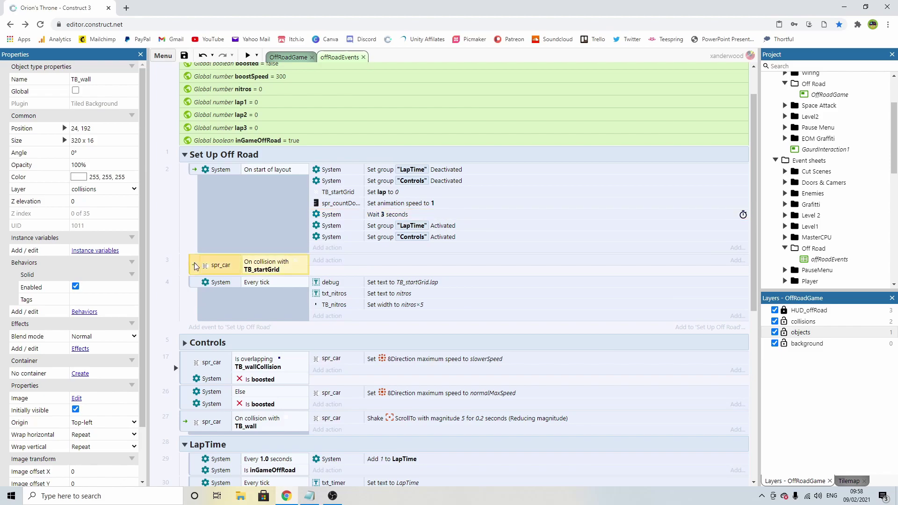
pyautogui.press('Delete')
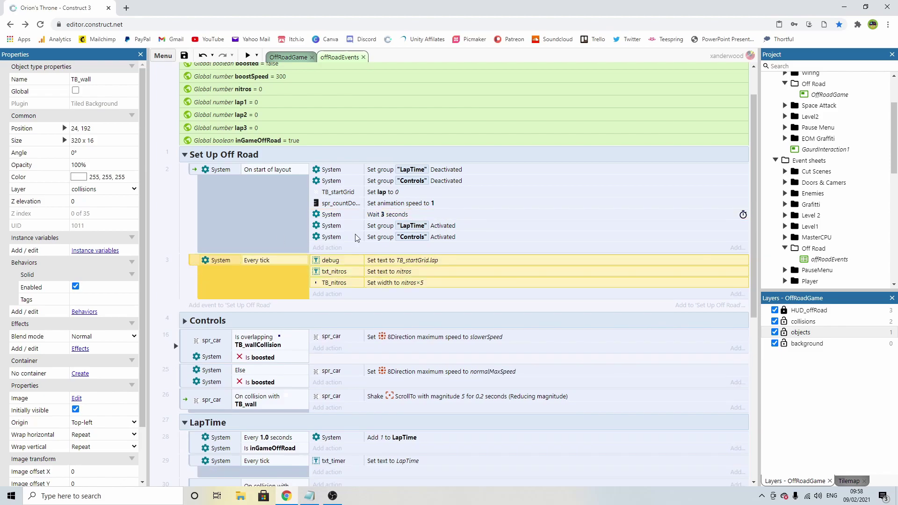
pyautogui.click(247, 55)
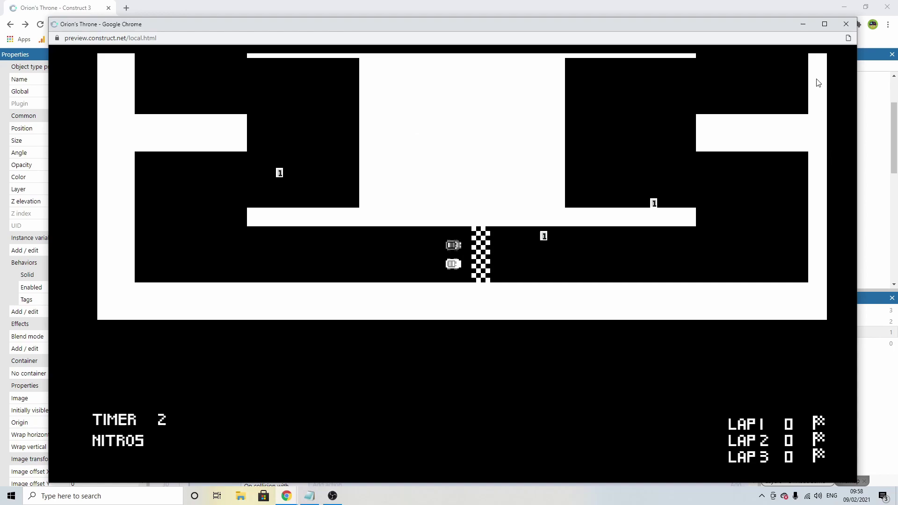
pyautogui.click(845, 24)
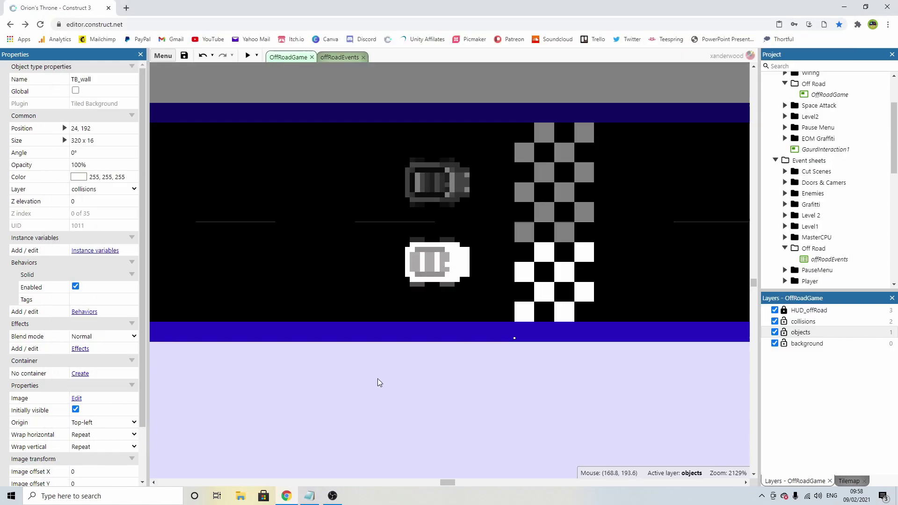
# Add the Pathfinding behavior to spr_AI_car in the OffRoadGame layout
pyautogui.keyDown('ctrl'); pyautogui.scroll(-2, 557, 123); pyautogui.keyUp('ctrl')
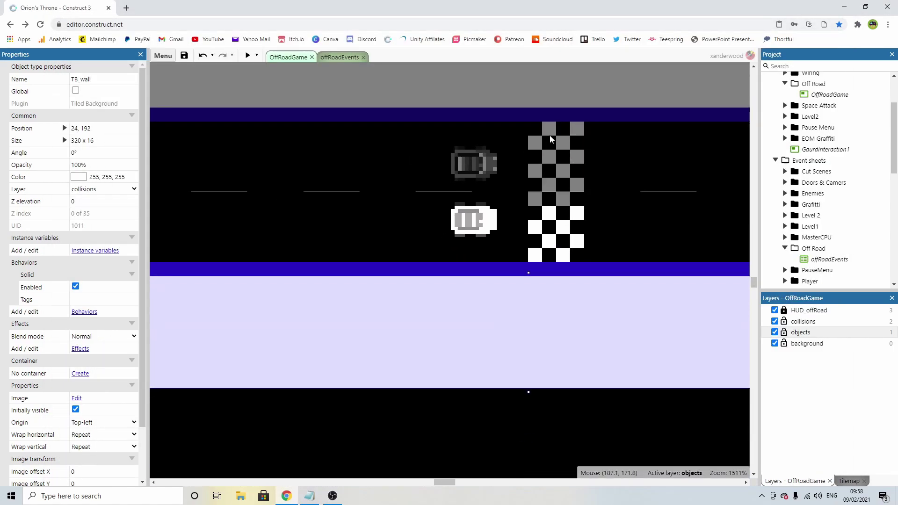
pyautogui.keyDown('ctrl'); pyautogui.scroll(-4, 502, 165); pyautogui.keyUp('ctrl')
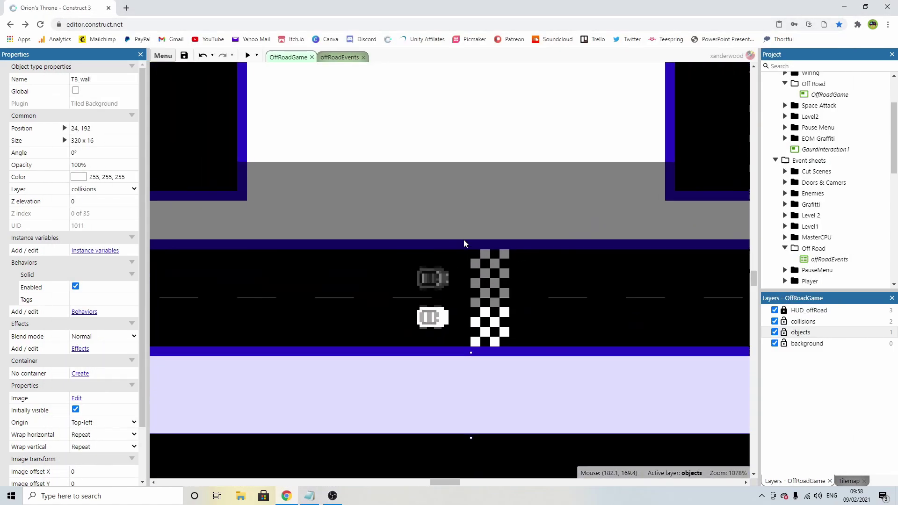
pyautogui.keyDown('ctrl'); pyautogui.scroll(-3, 501, 226); pyautogui.keyUp('ctrl')
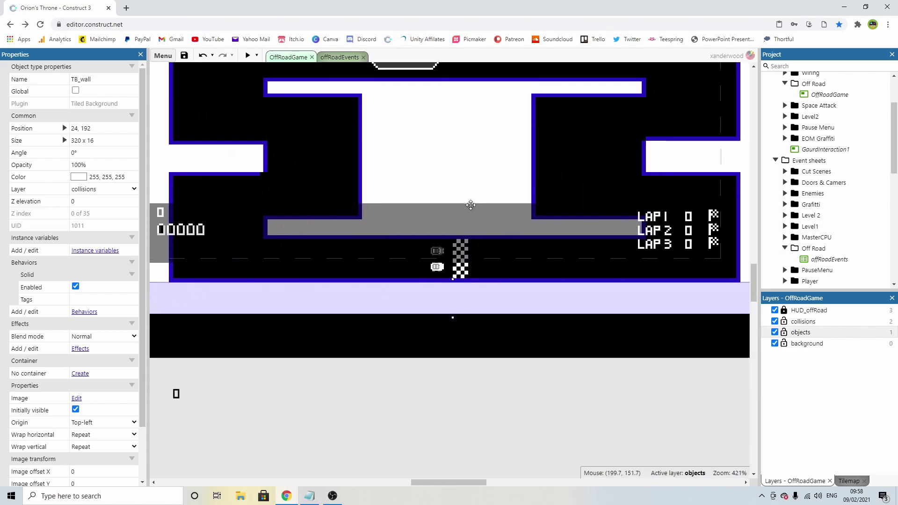
pyautogui.click(437, 251)
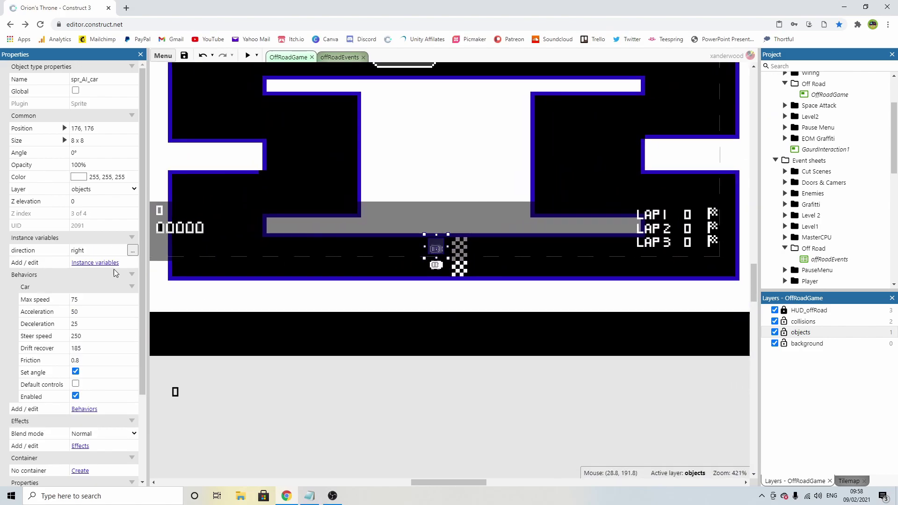
pyautogui.click(84, 409)
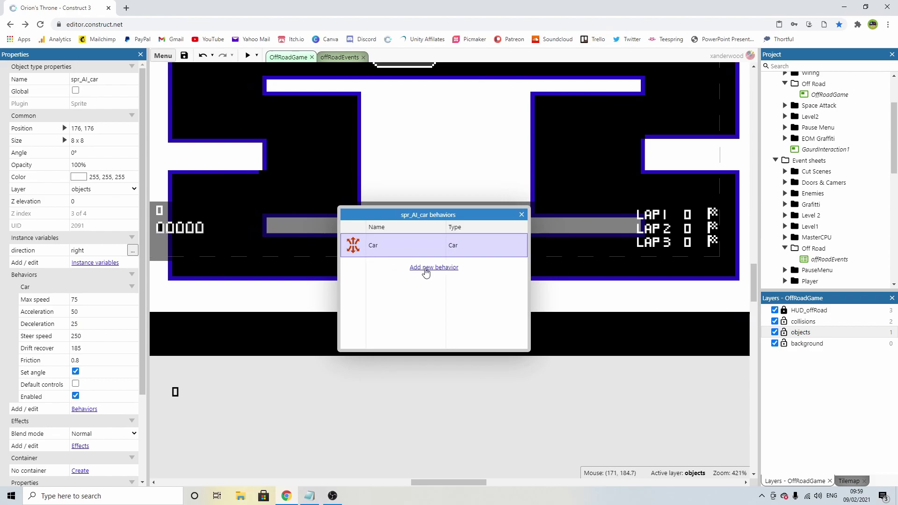
pyautogui.click(425, 268)
pyautogui.scroll(-4, 415, 262)
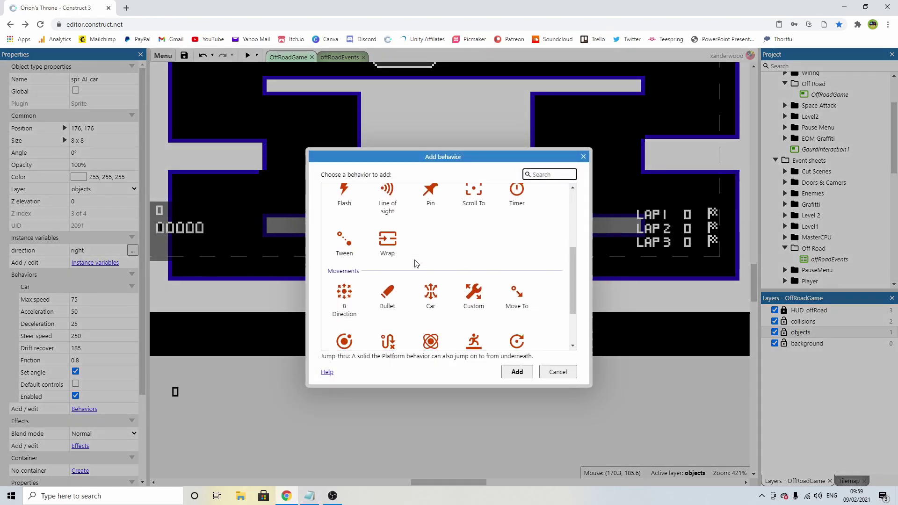
pyautogui.scroll(-1, 415, 264)
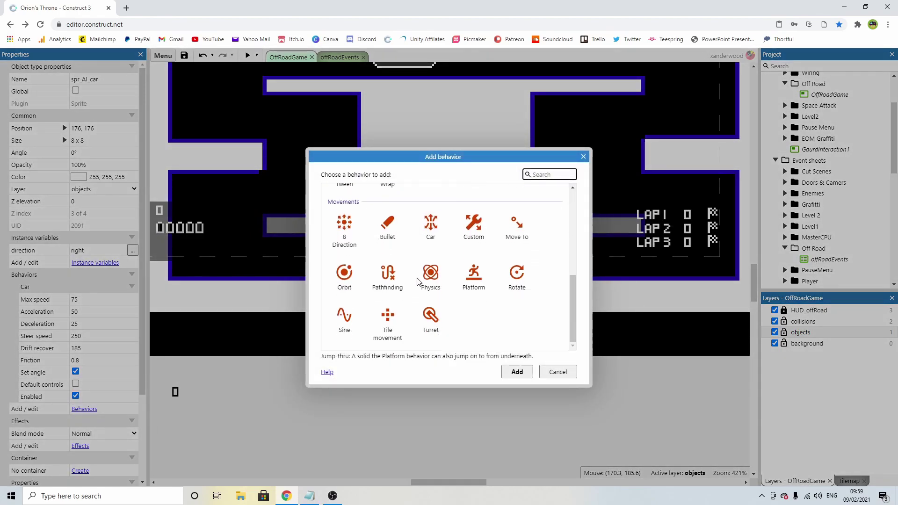
pyautogui.click(388, 279)
pyautogui.doubleClick(388, 279)
pyautogui.click(517, 218)
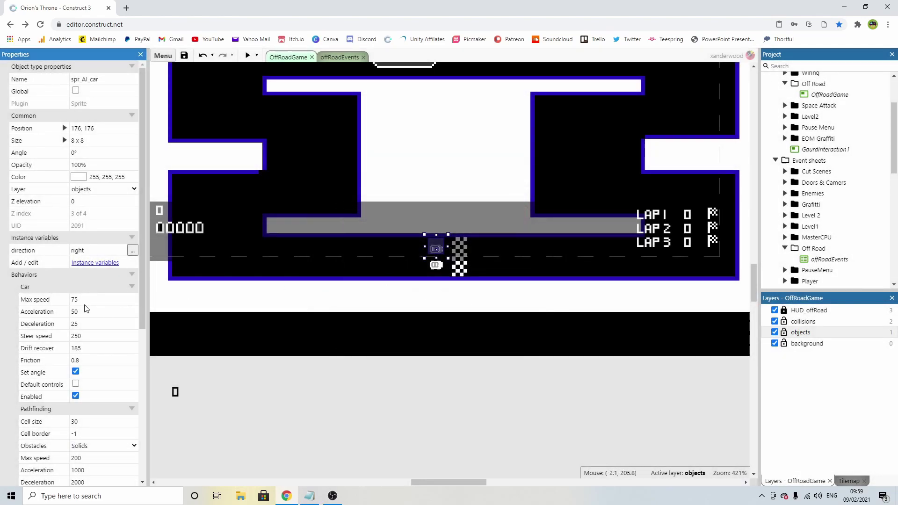
# Set the AI car's Pathfinding cell size to 16
pyautogui.scroll(-3, 86, 308)
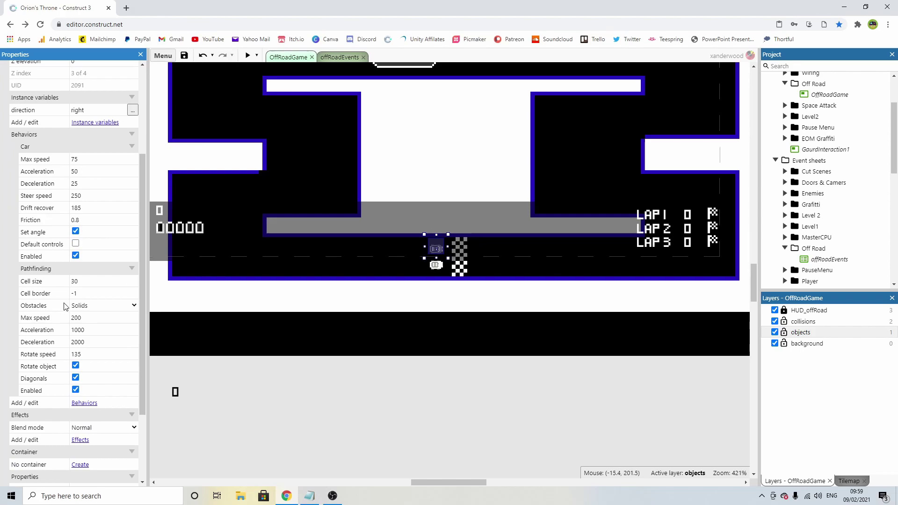
pyautogui.click(75, 281)
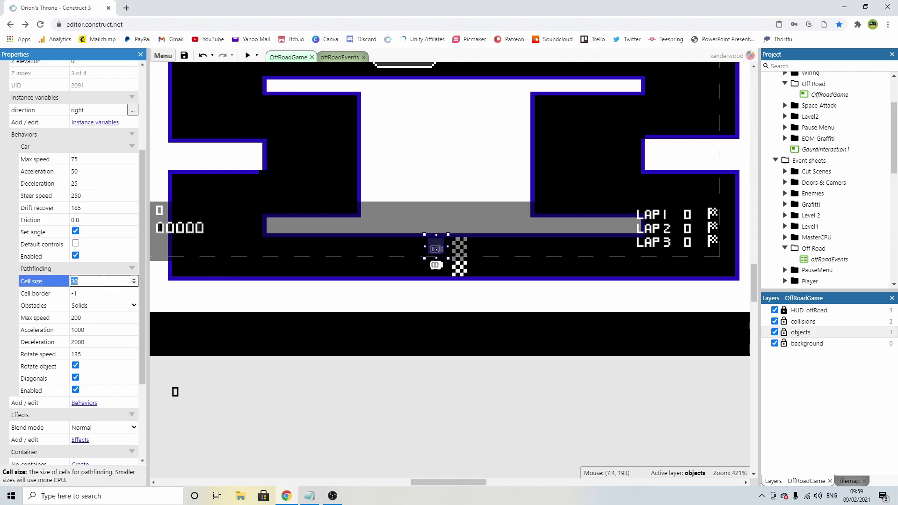
pyautogui.click(193, 360)
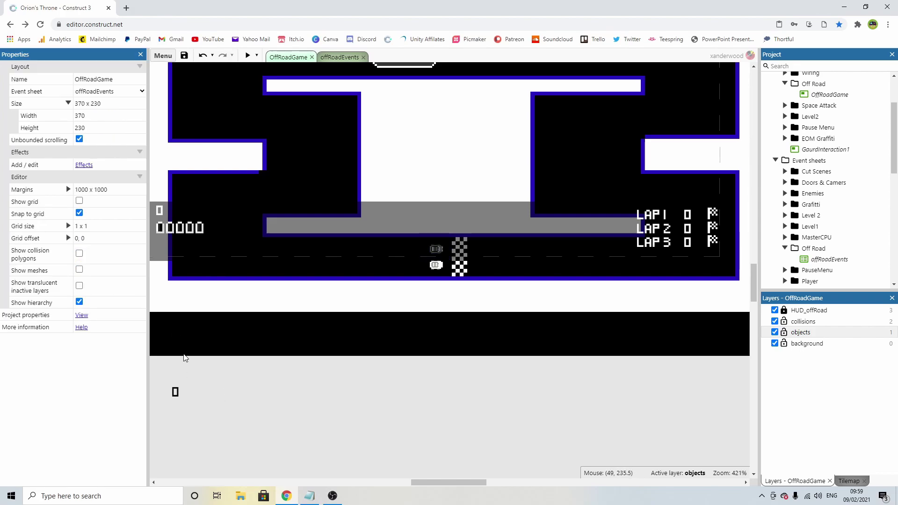
# Set the AI car's Pathfinding max speed to 75 and deceleration to 50, and change its rotate speed
pyautogui.click(436, 249)
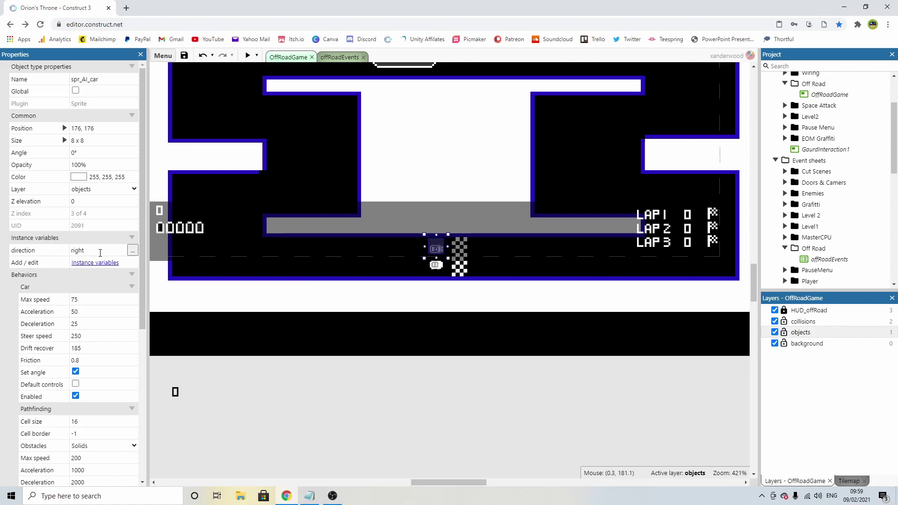
pyautogui.scroll(-4, 74, 312)
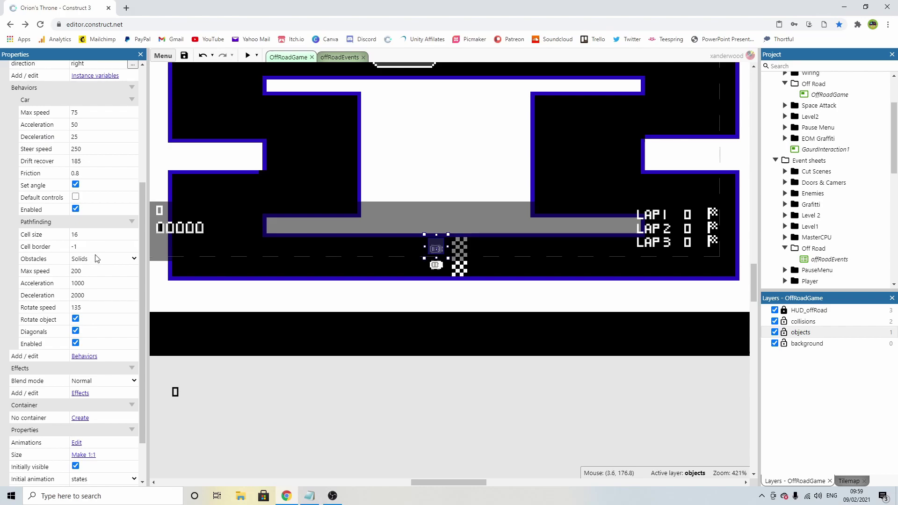
pyautogui.click(88, 270)
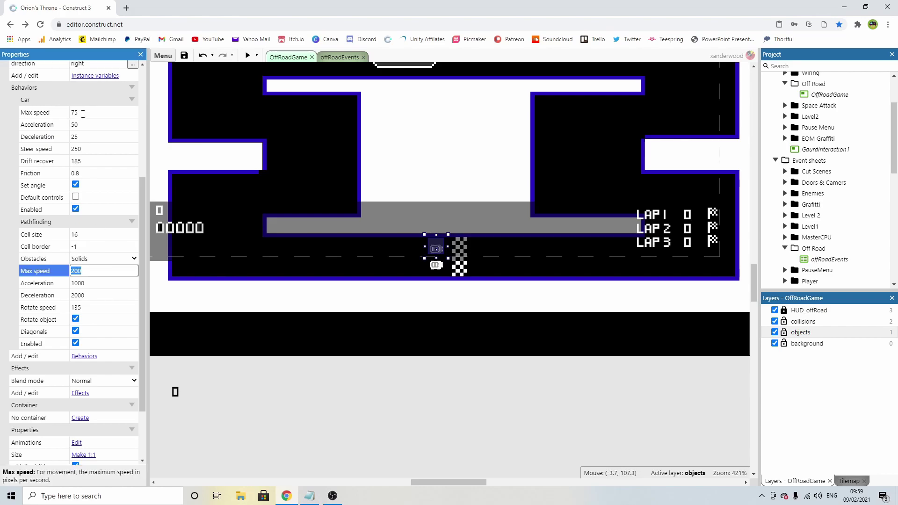
pyautogui.write('75')
pyautogui.click(98, 300)
pyautogui.write('50')
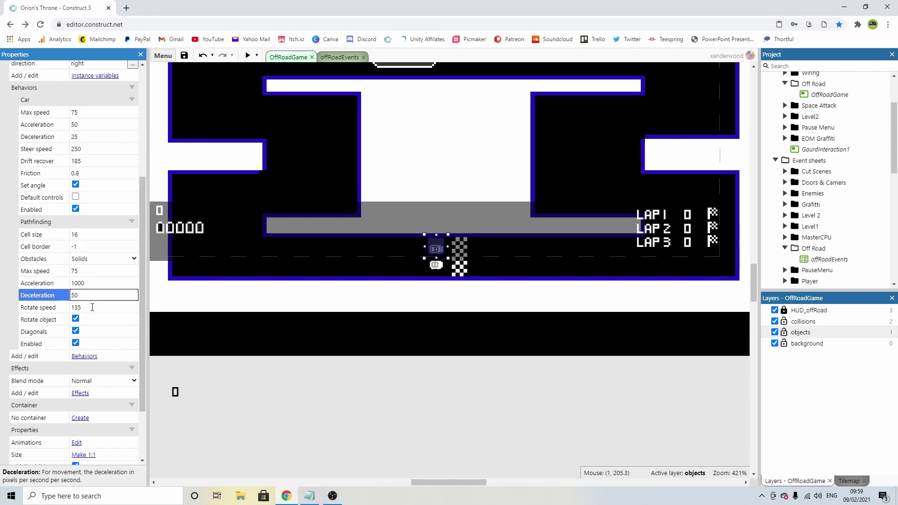
pyautogui.click(94, 307)
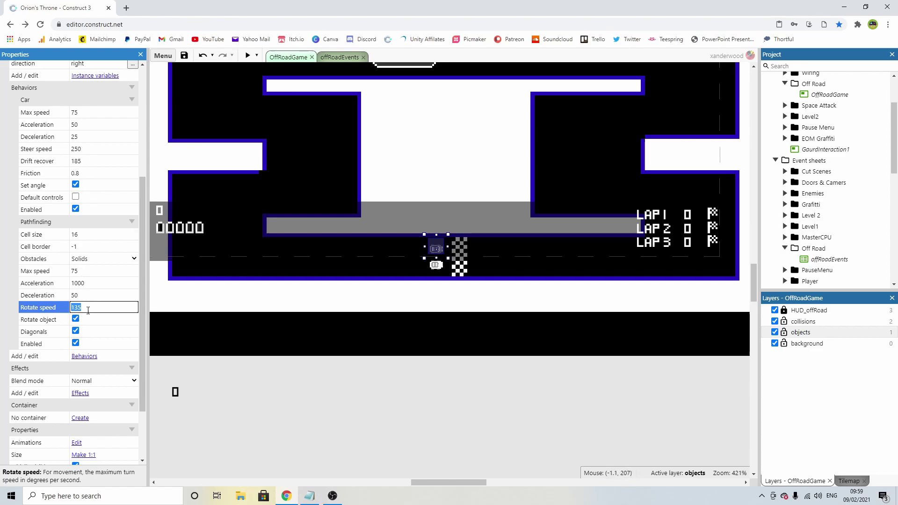
pyautogui.write('250')
pyautogui.click(496, 258)
# Collapse the Set Up Off Road and LapTime groups in offRoadEvents, and add an event group named AI car
pyautogui.click(338, 57)
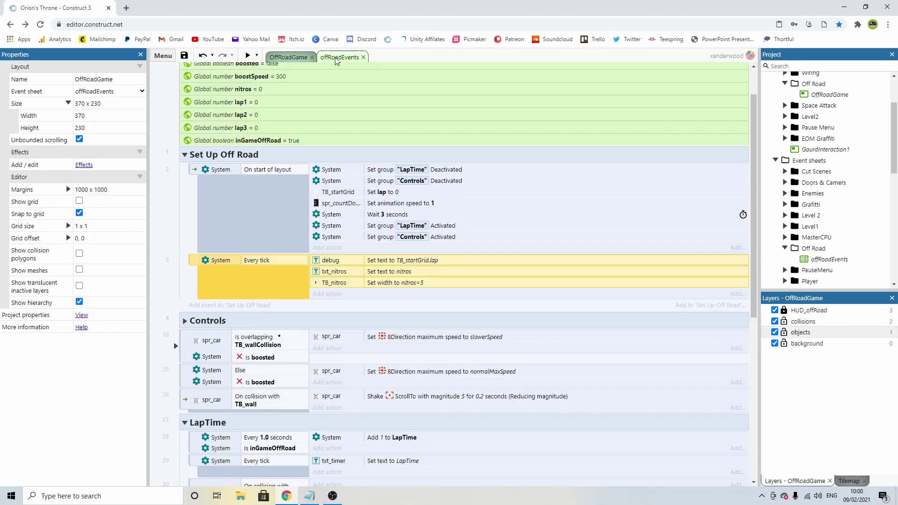
pyautogui.click(410, 306)
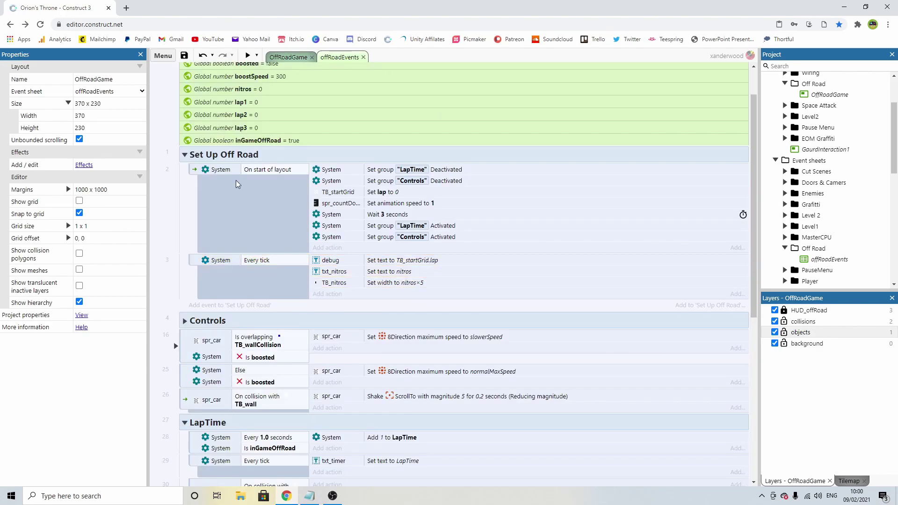
pyautogui.click(185, 155)
pyautogui.scroll(-3, 194, 140)
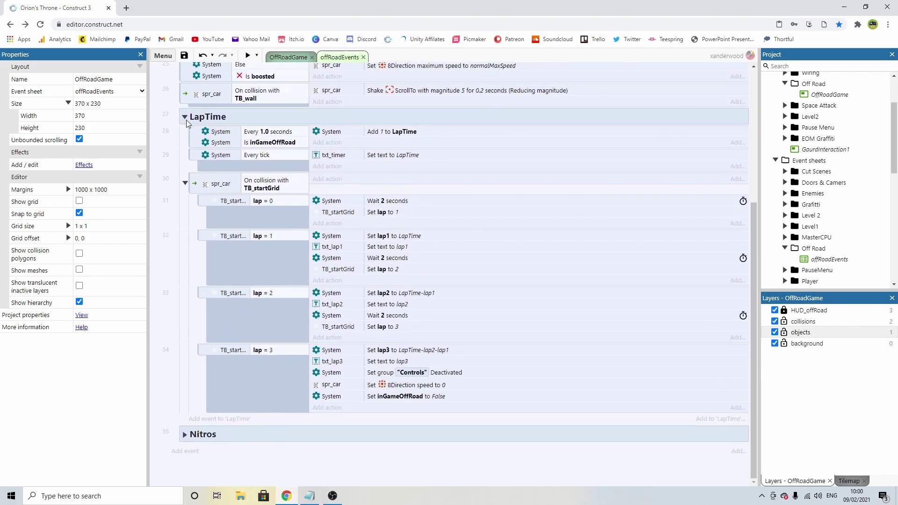
pyautogui.click(185, 117)
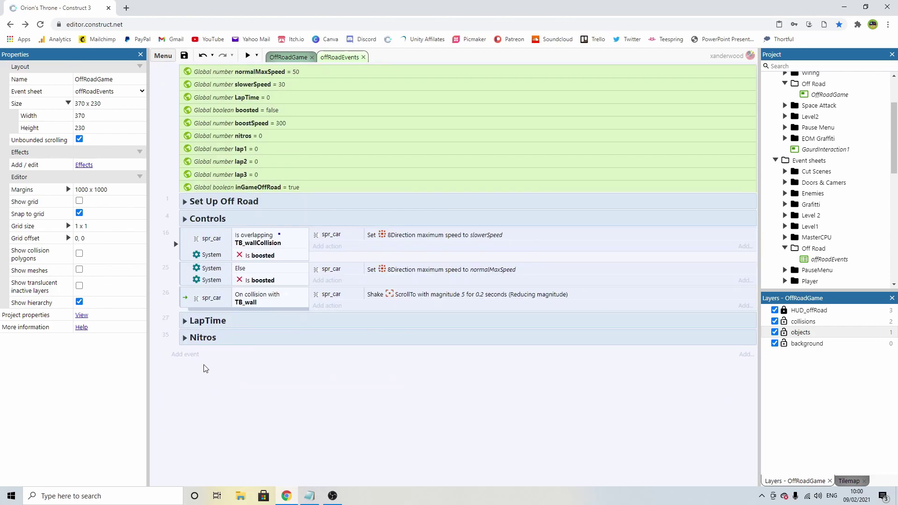
pyautogui.rightClick(205, 367)
pyautogui.click(233, 293)
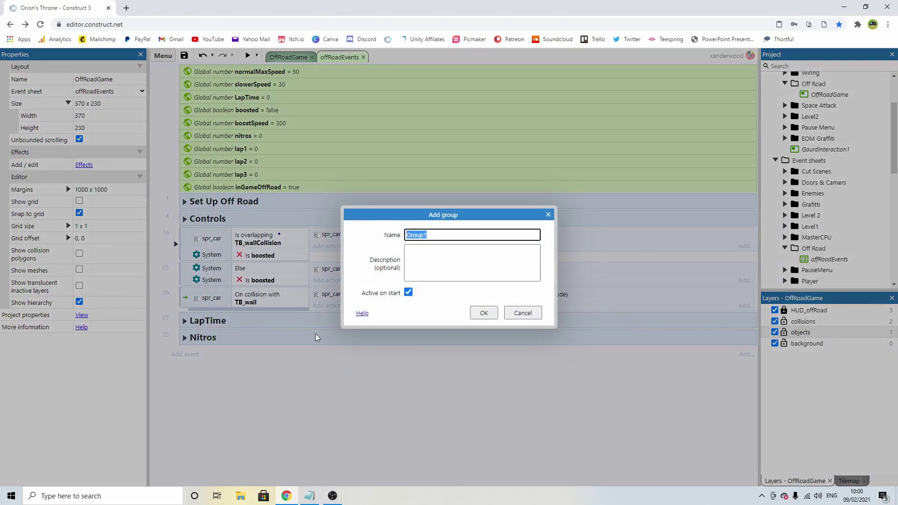
pyautogui.write('AI car')
pyautogui.press('Return')
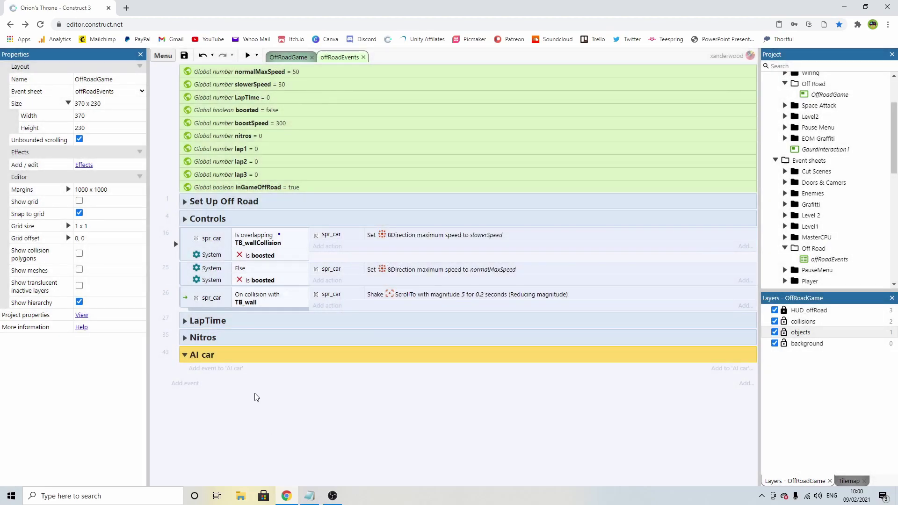
# Add a System "On start of layout" event inside the AI car group
pyautogui.click(219, 368)
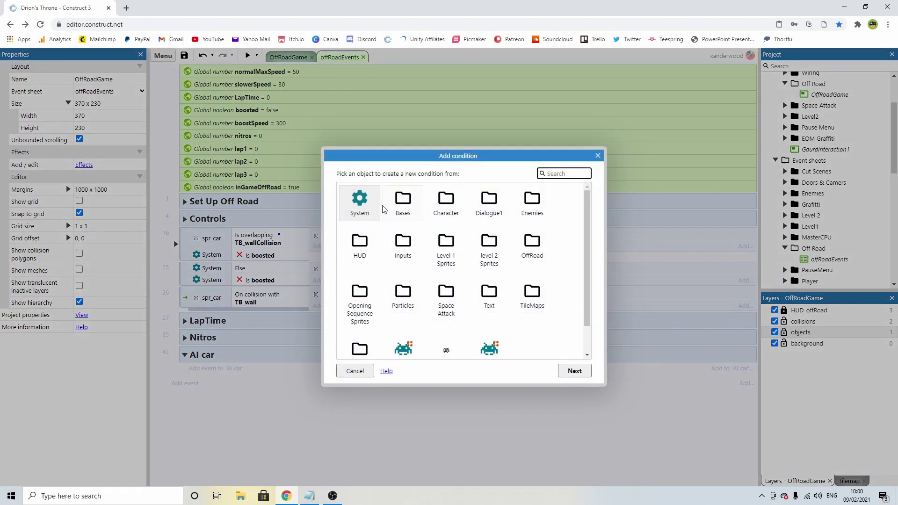
pyautogui.doubleClick(359, 201)
pyautogui.scroll(-10, 444, 243)
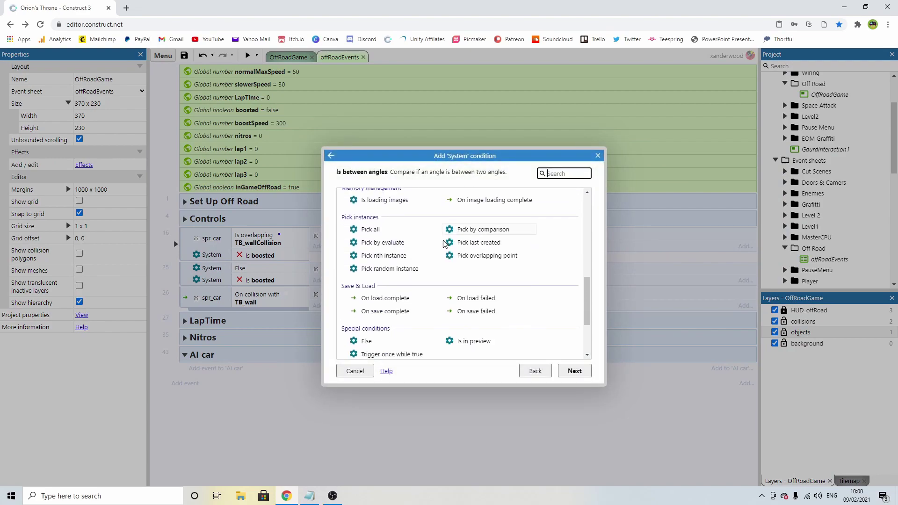
pyautogui.scroll(-3, 444, 243)
pyautogui.doubleClick(393, 318)
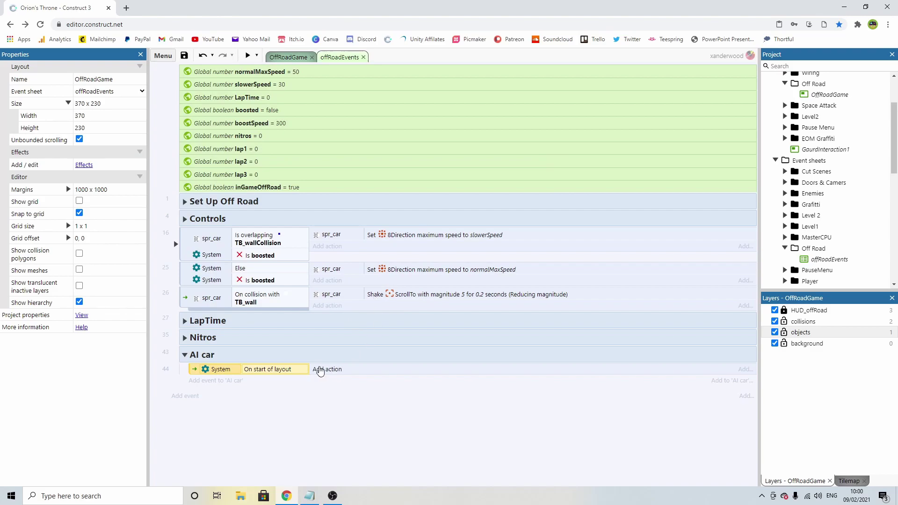
# Add a Pathfinding "Find path" action for spr_AI_car to the start-of-layout event, with destination (0, 0)
pyautogui.click(323, 369)
pyautogui.scroll(-1, 483, 250)
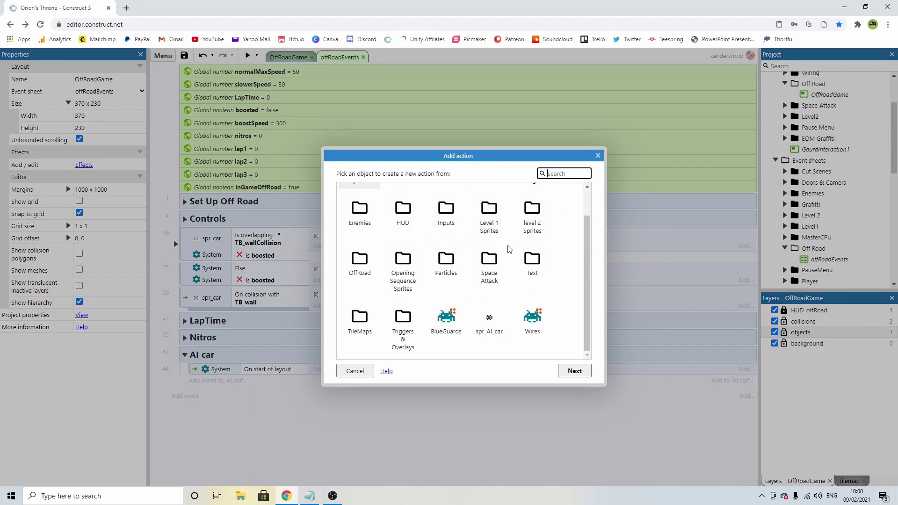
pyautogui.doubleClick(496, 327)
pyautogui.scroll(-5, 447, 252)
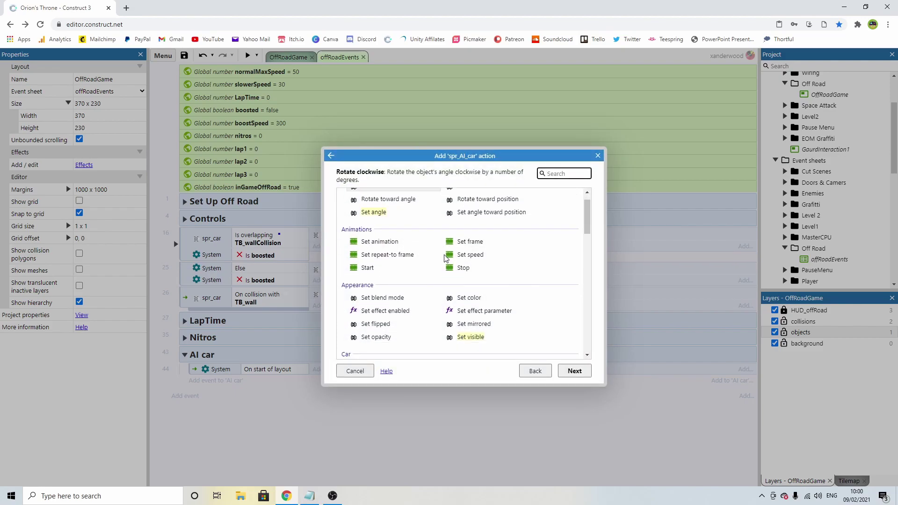
pyautogui.scroll(-2, 446, 243)
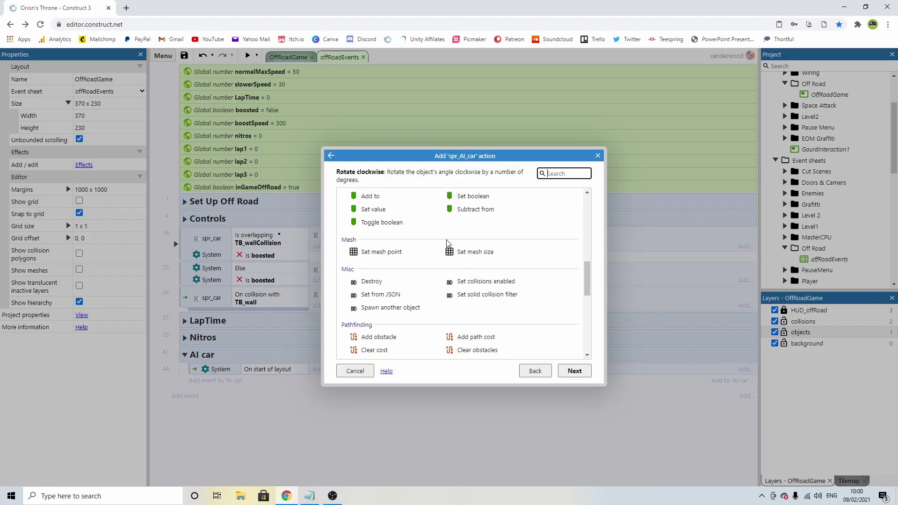
pyautogui.scroll(-3, 421, 262)
pyautogui.doubleClick(371, 269)
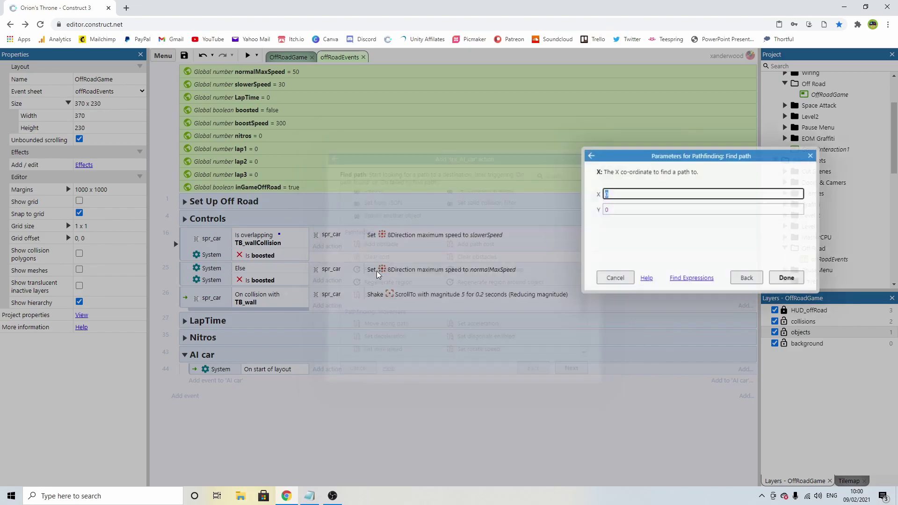
pyautogui.click(786, 278)
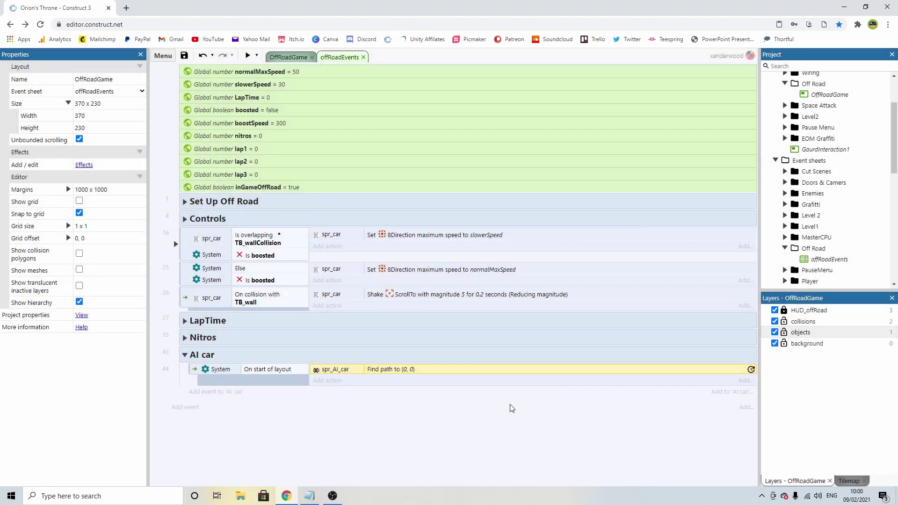
# Insert a new Sprite object on the objects layer of the OffRoadGame layout, below the track
pyautogui.click(290, 57)
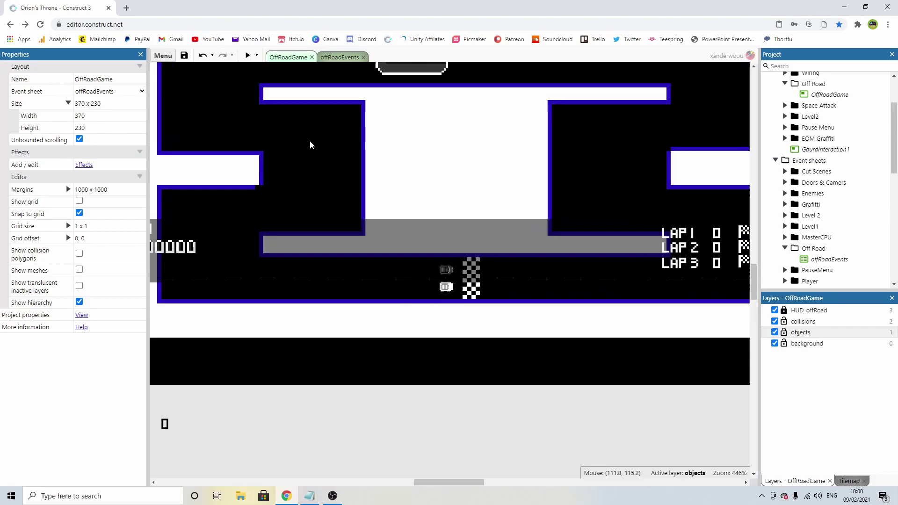
pyautogui.keyDown('ctrl'); pyautogui.scroll(-8, 310, 145); pyautogui.keyUp('ctrl')
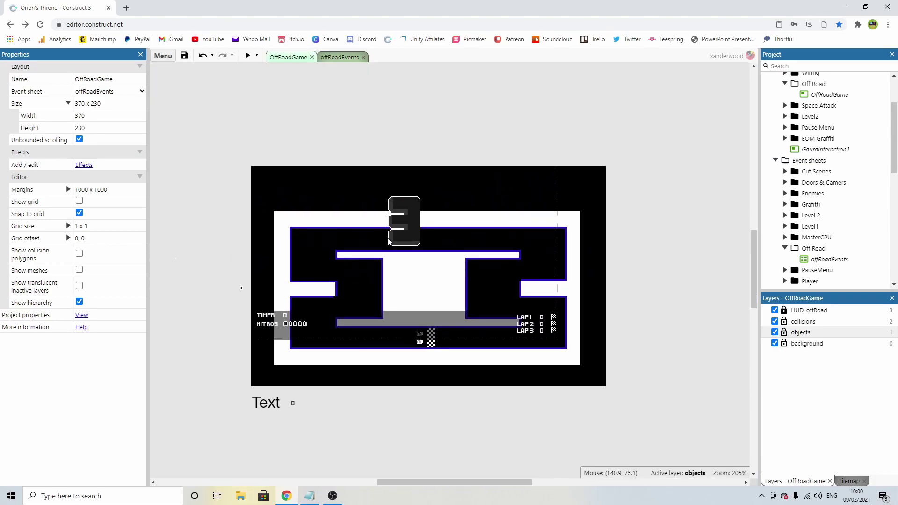
pyautogui.scroll(-1, 320, 179)
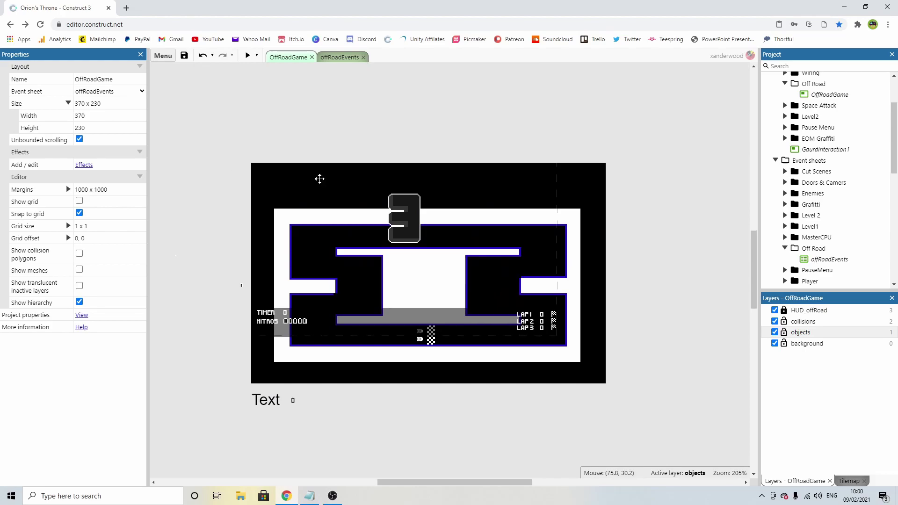
pyautogui.moveTo(319, 179); pyautogui.dragTo(307, 156, button='middle')
pyautogui.scroll(1, 261, 140)
pyautogui.scroll(-1, 331, 176)
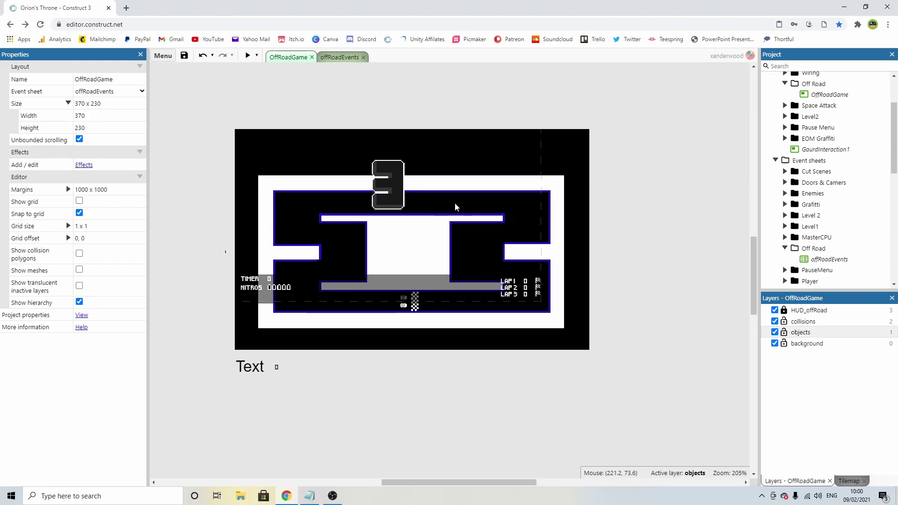
pyautogui.keyDown('ctrl'); pyautogui.scroll(-1, 437, 263); pyautogui.keyUp('ctrl')
pyautogui.keyDown('ctrl'); pyautogui.scroll(3, 437, 263); pyautogui.keyUp('ctrl')
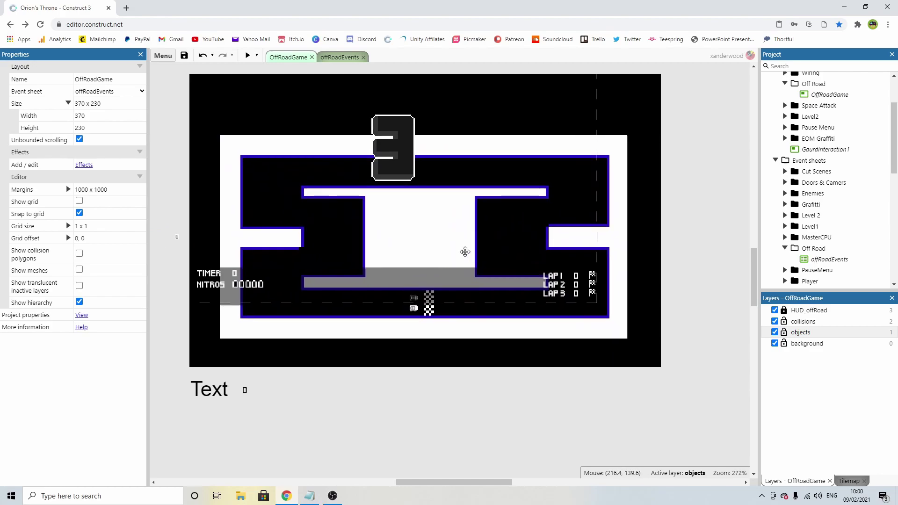
pyautogui.moveTo(464, 252); pyautogui.dragTo(466, 247, button='middle')
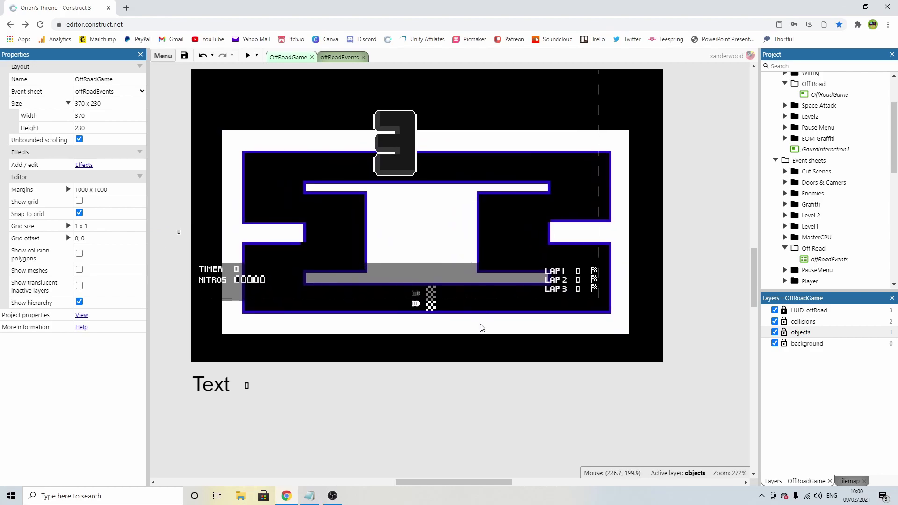
pyautogui.click(835, 329)
pyautogui.doubleClick(476, 415)
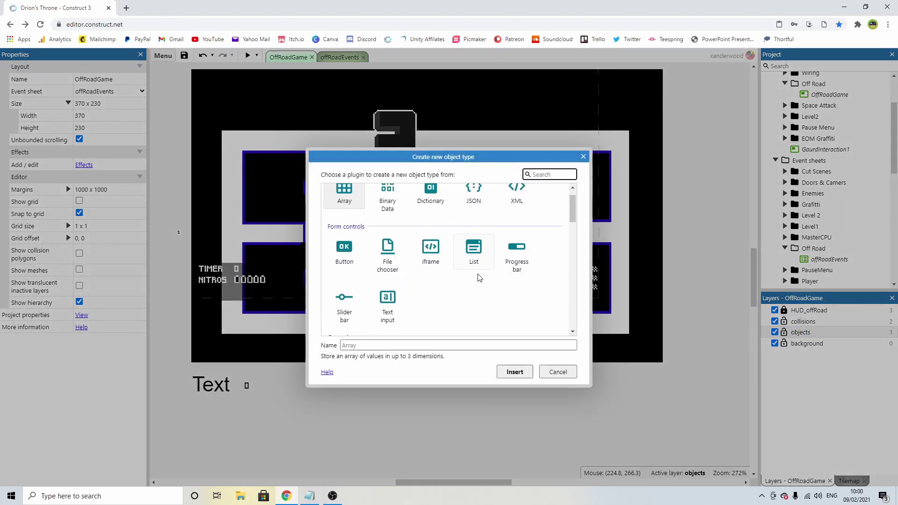
pyautogui.scroll(-3, 479, 278)
pyautogui.doubleClick(472, 245)
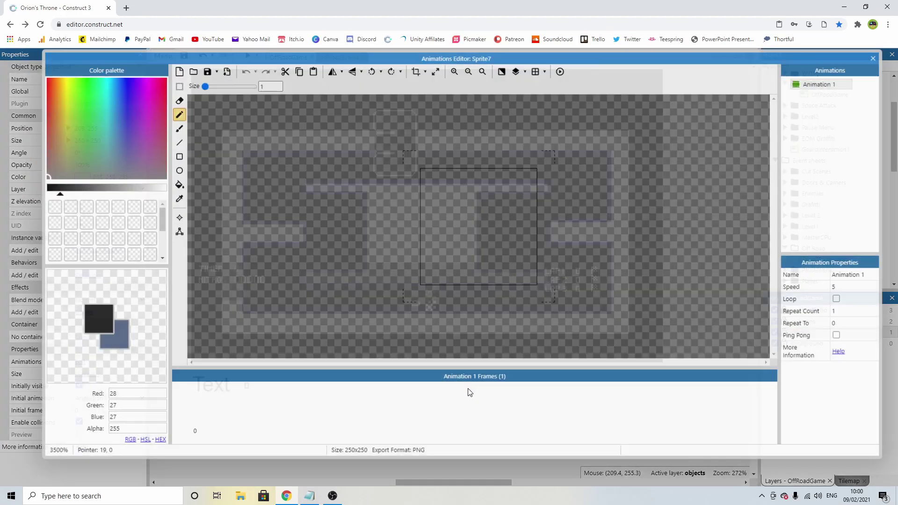
# Fill the new sprite's whole image with magenta (RGB 216, 23, 165) and finish editing it
pyautogui.moveTo(151, 110); pyautogui.dragTo(153, 97)
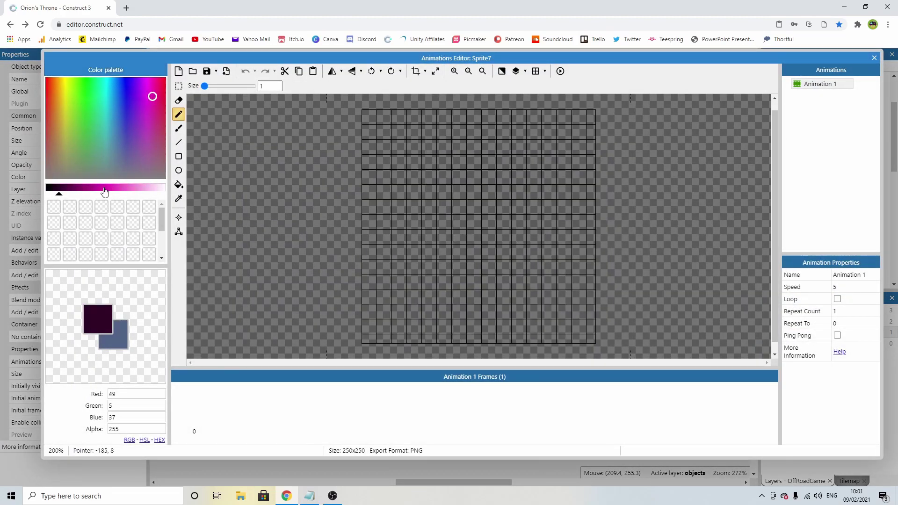
pyautogui.click(103, 188)
pyautogui.click(178, 185)
pyautogui.click(391, 166)
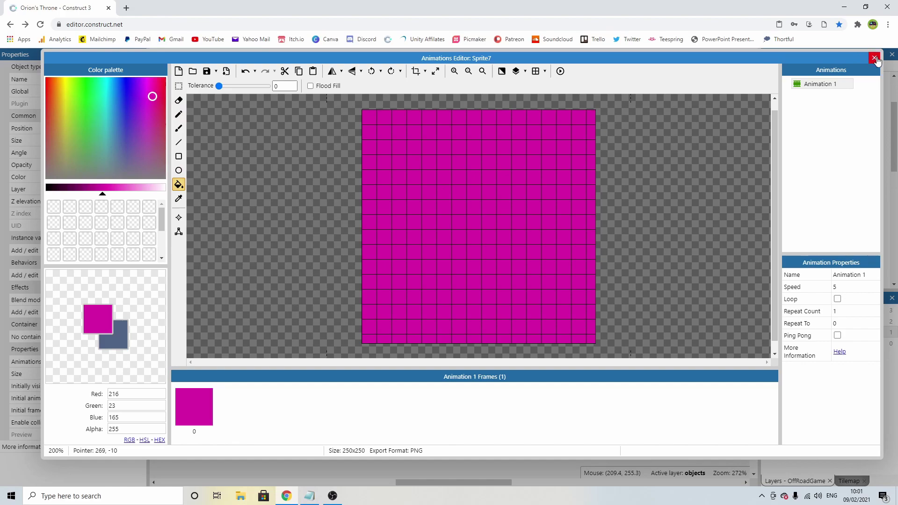
pyautogui.click(873, 58)
# Rename the magenta sprite checkpoint and fit it on the track just past the start grid, about 36 x 12 in size
pyautogui.moveTo(294, 236); pyautogui.dragTo(531, 417)
pyautogui.moveTo(567, 444); pyautogui.dragTo(482, 346)
pyautogui.click(118, 80)
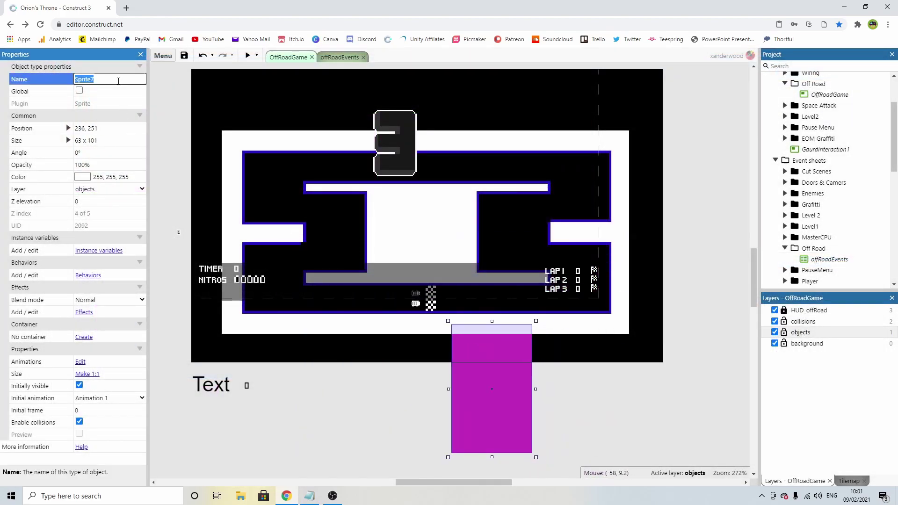
pyautogui.write('checkpoint')
pyautogui.press('Return')
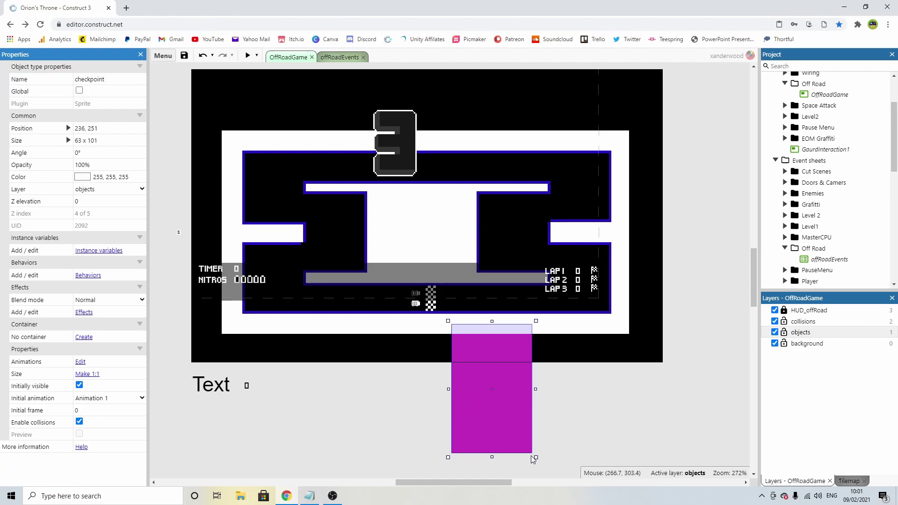
pyautogui.moveTo(535, 457); pyautogui.dragTo(488, 298)
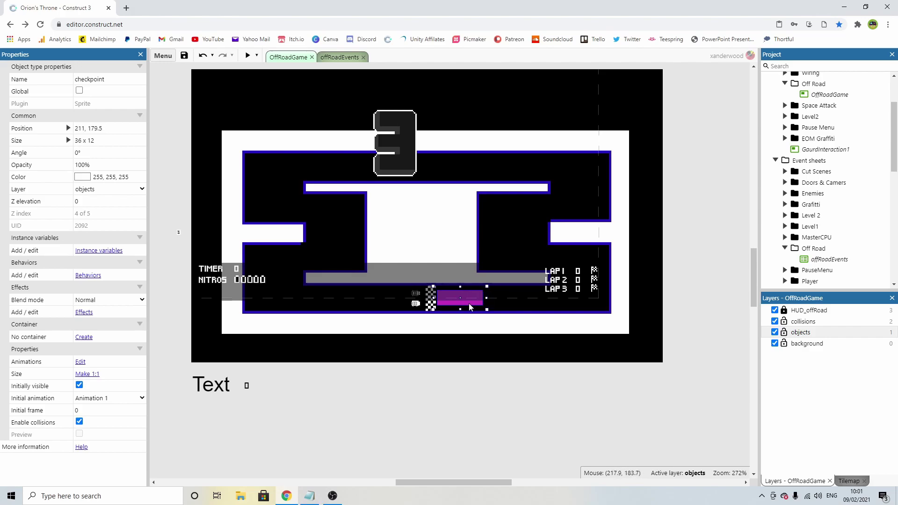
# Clone the checkpoint object type and fit the copy, about 45 x 53, into the track section right of the central white block
pyautogui.rightClick(469, 307)
pyautogui.click(496, 245)
pyautogui.click(488, 383)
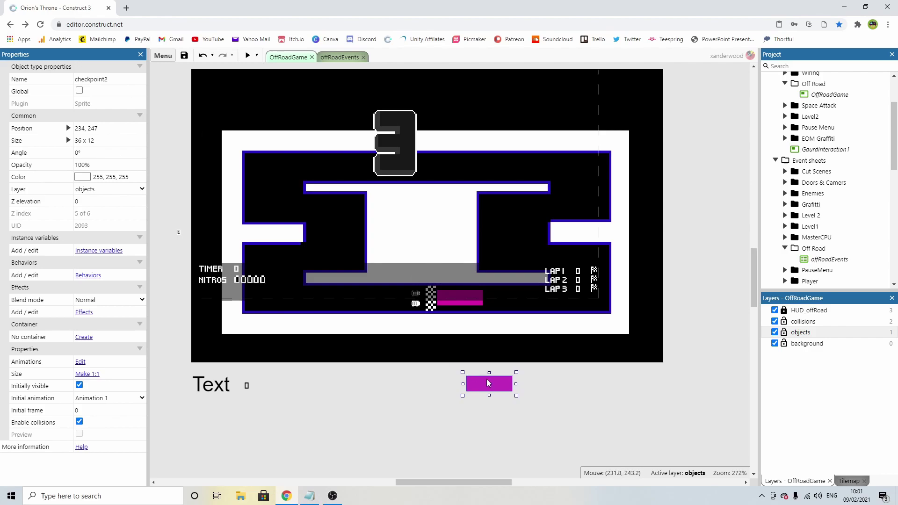
pyautogui.moveTo(487, 384); pyautogui.dragTo(514, 197)
pyautogui.moveTo(514, 245); pyautogui.dragTo(518, 275)
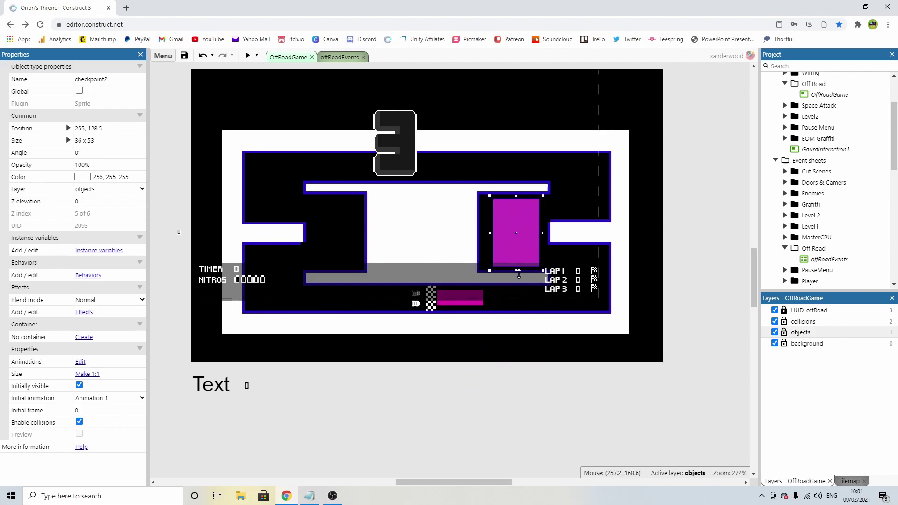
pyautogui.moveTo(490, 236); pyautogui.dragTo(483, 235)
pyautogui.moveTo(542, 233); pyautogui.dragTo(548, 233)
# Clone the checkpoint2 object type and fit the copy, about 91 x 18, into the track's upper straight above the central white block
pyautogui.rightClick(532, 238)
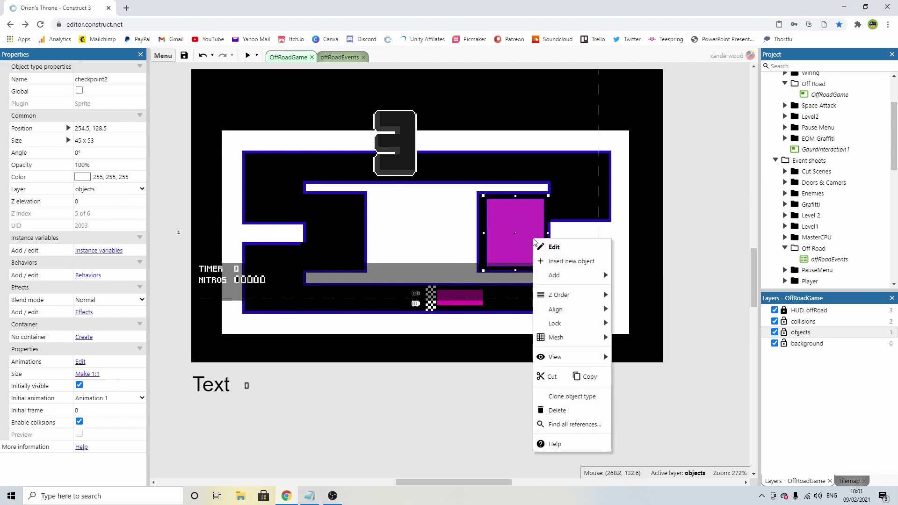
pyautogui.click(575, 396)
pyautogui.click(472, 155)
pyautogui.moveTo(479, 167); pyautogui.dragTo(450, 175)
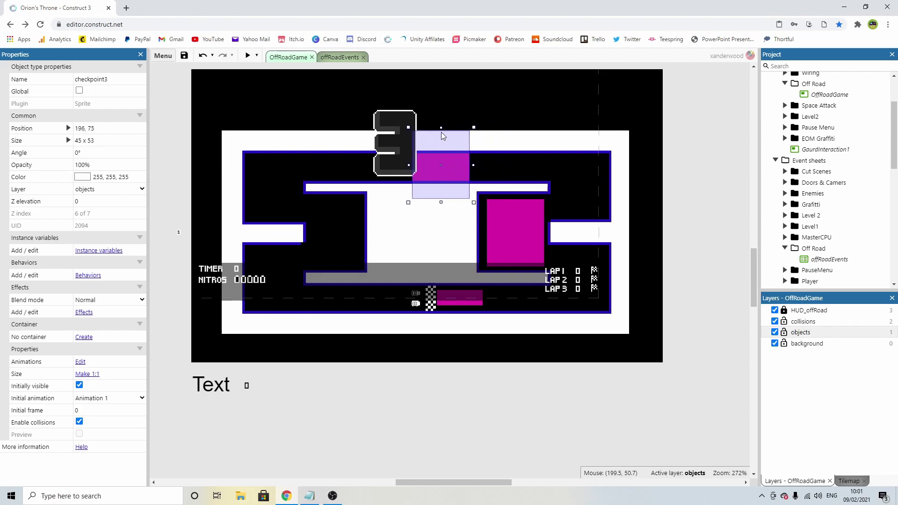
pyautogui.moveTo(441, 130); pyautogui.dragTo(442, 155)
pyautogui.moveTo(439, 202); pyautogui.dragTo(366, 167)
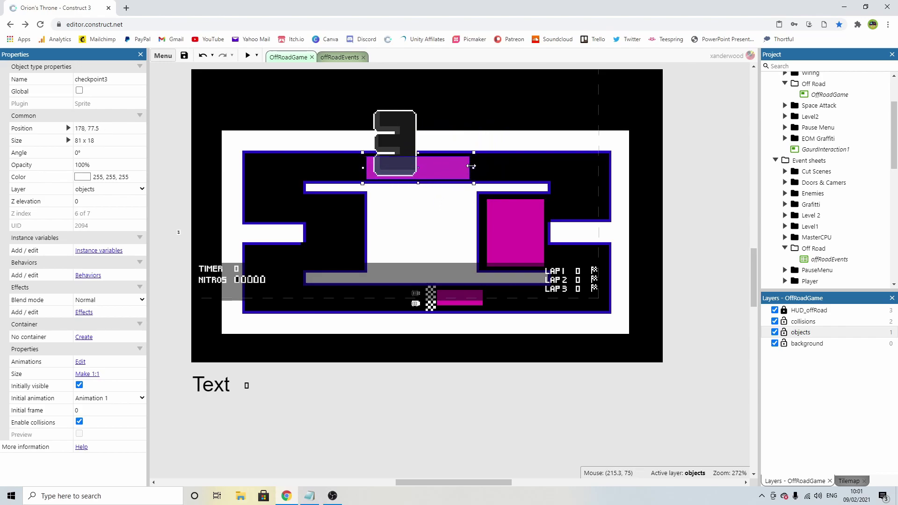
pyautogui.moveTo(471, 166); pyautogui.dragTo(484, 167)
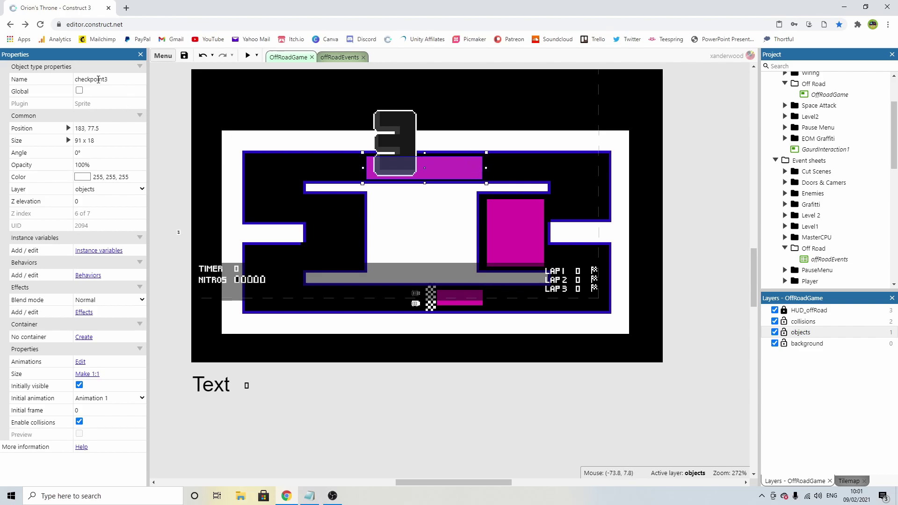
# Clone the checkpoint3 object type and fit the copy, about 41 x 52, into the track section left of the central white block
pyautogui.rightClick(453, 166)
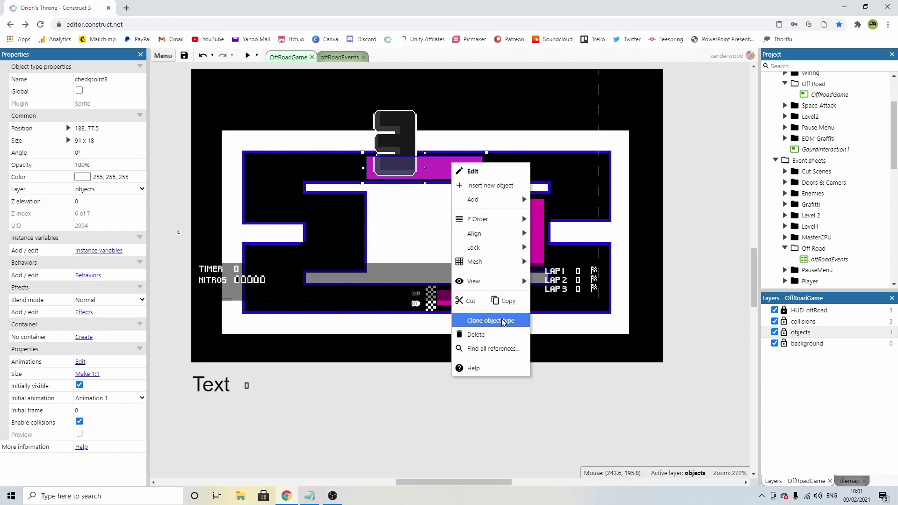
pyautogui.click(487, 375)
pyautogui.click(327, 213)
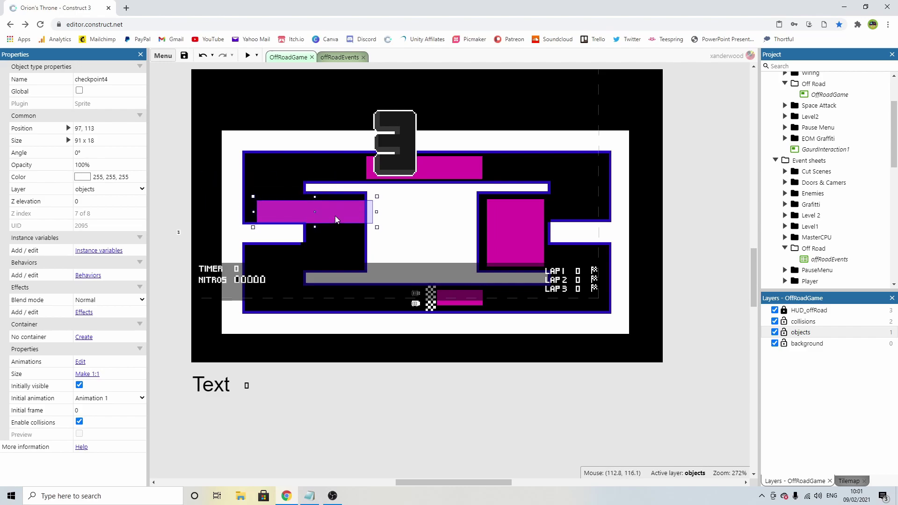
pyautogui.moveTo(260, 214); pyautogui.dragTo(306, 213)
pyautogui.moveTo(372, 222); pyautogui.dragTo(345, 268)
pyautogui.click(486, 360)
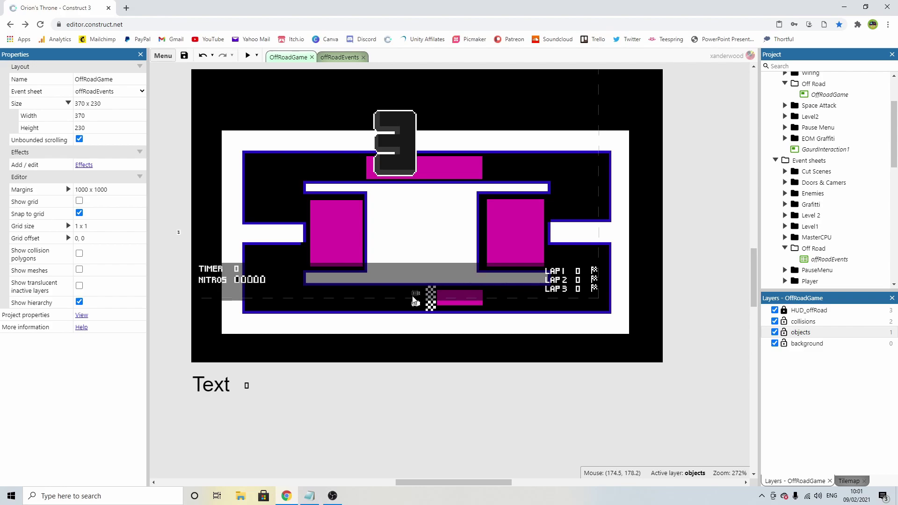
# Review the four checkpoint sprites in driving order around the track, together with the AI car at the start grid
pyautogui.click(467, 306)
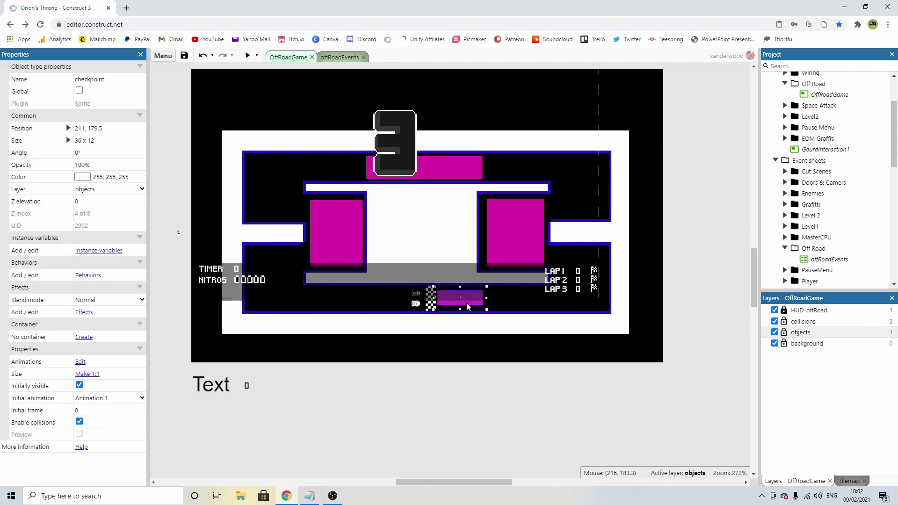
pyautogui.click(518, 225)
pyautogui.click(450, 160)
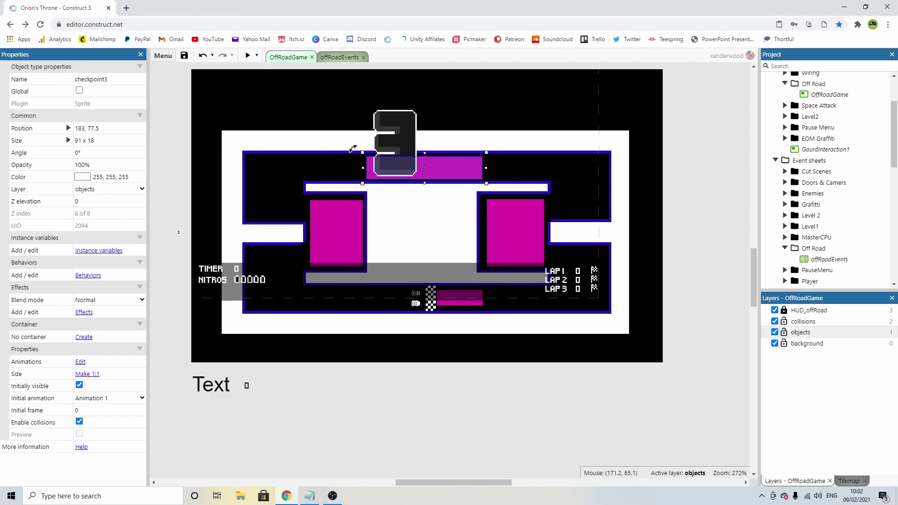
pyautogui.click(343, 219)
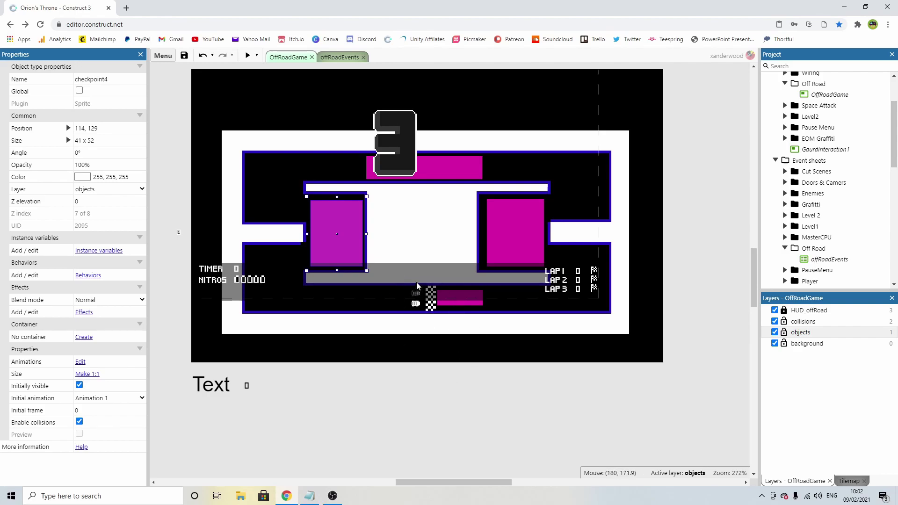
pyautogui.click(414, 296)
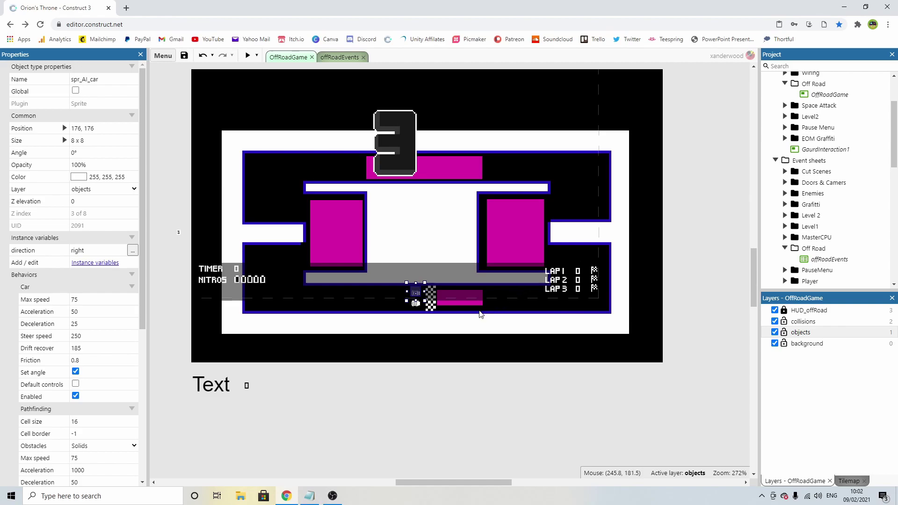
pyautogui.click(508, 227)
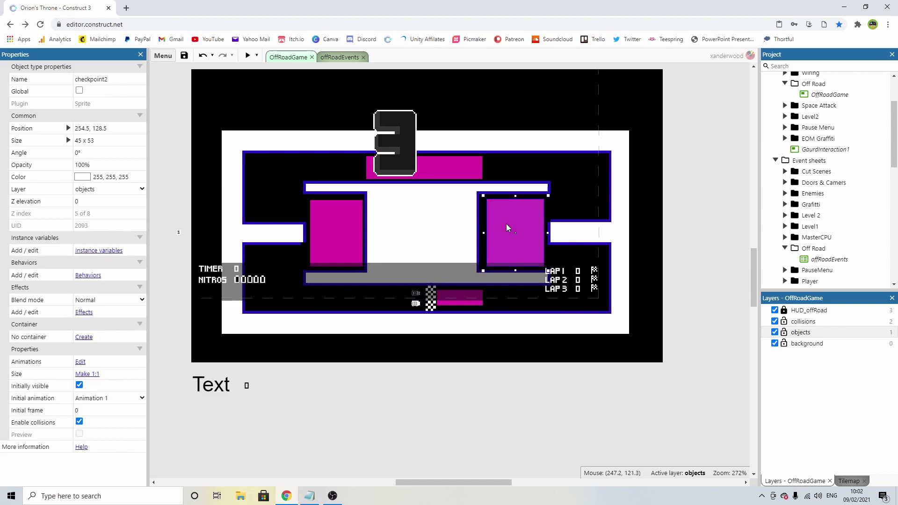
pyautogui.click(466, 307)
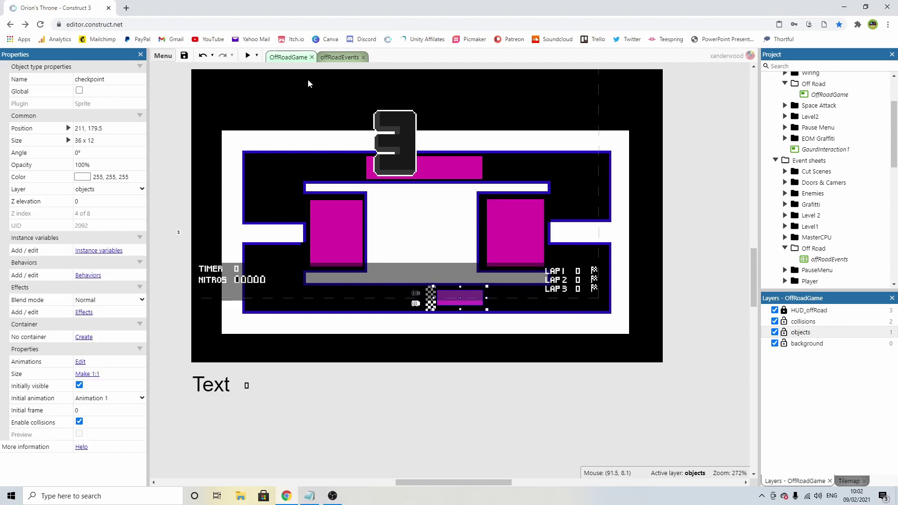
# In the offRoadEvents sheet, set the AI car's start-of-layout Find path target to X checkpoint.x and Y checkpoint.y
pyautogui.click(340, 57)
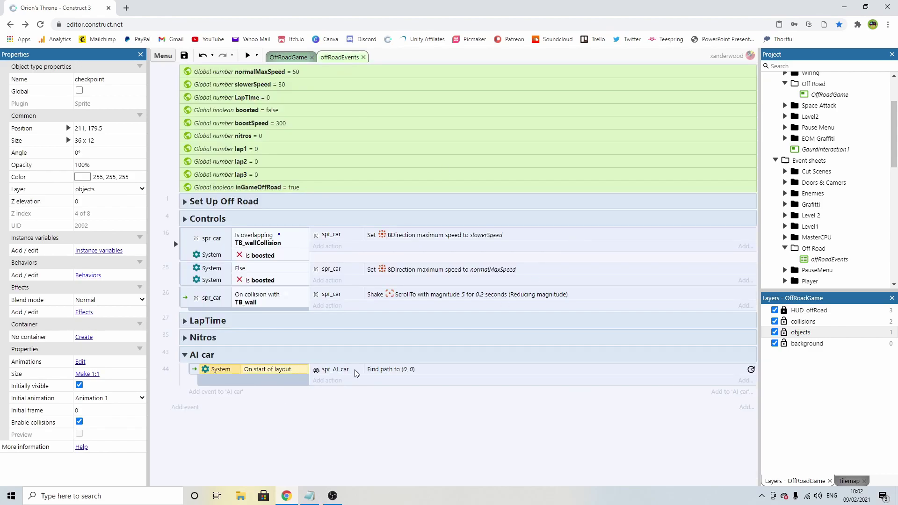
pyautogui.click(397, 372)
pyautogui.doubleClick(399, 372)
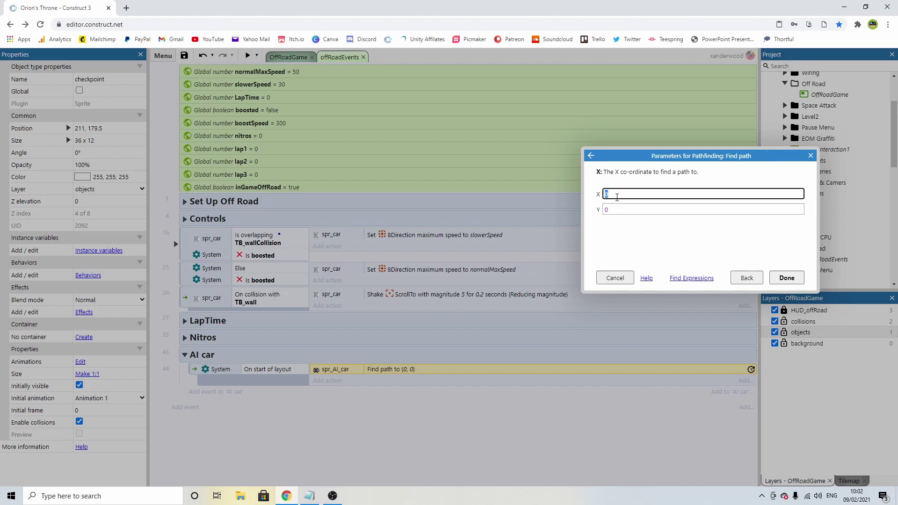
pyautogui.write('ch')
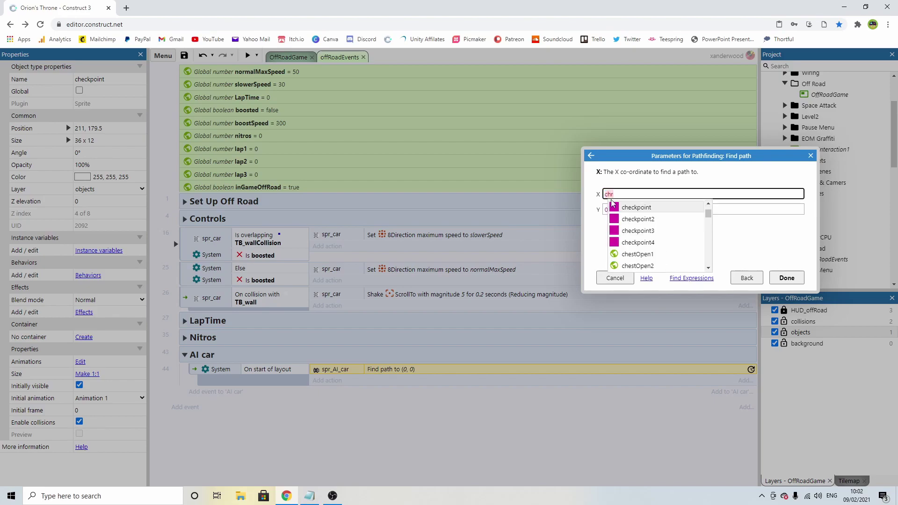
pyautogui.click(649, 208)
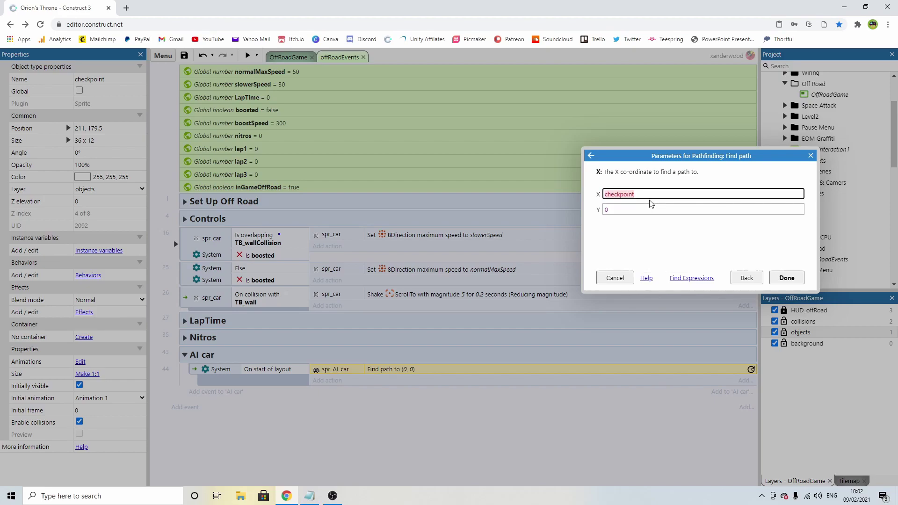
pyautogui.write('.x')
pyautogui.click(611, 209)
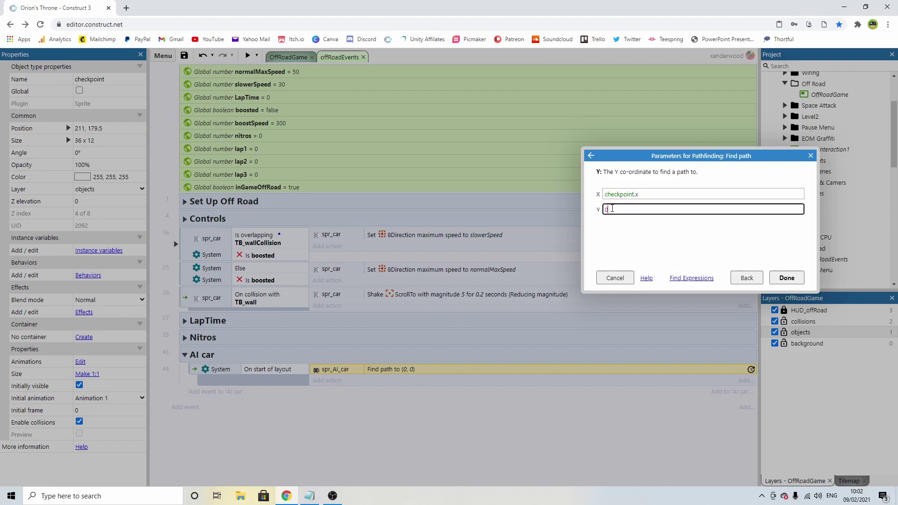
pyautogui.write('ch')
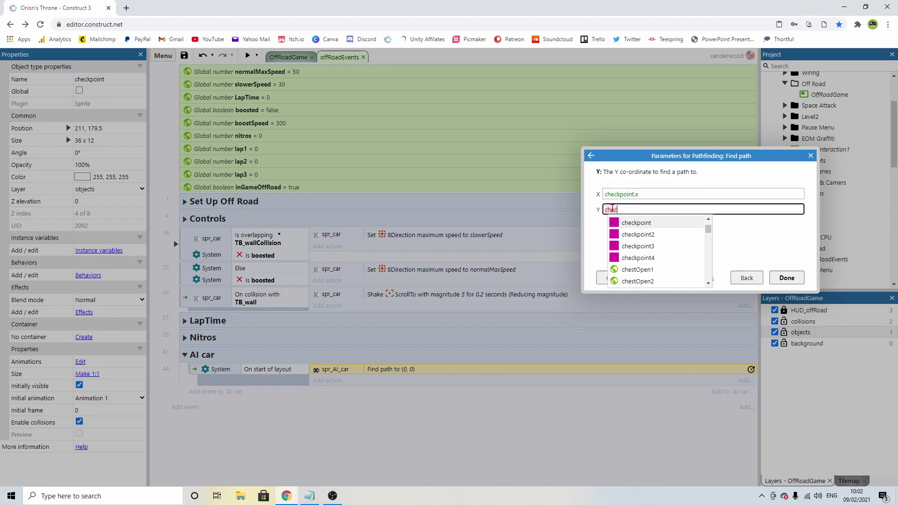
pyautogui.write('ec')
pyautogui.click(638, 224)
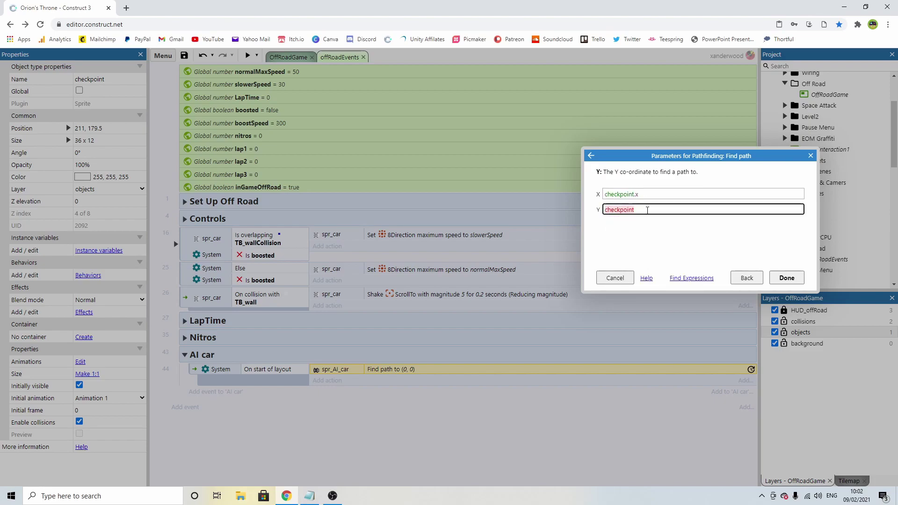
pyautogui.write('.y')
pyautogui.press('Return')
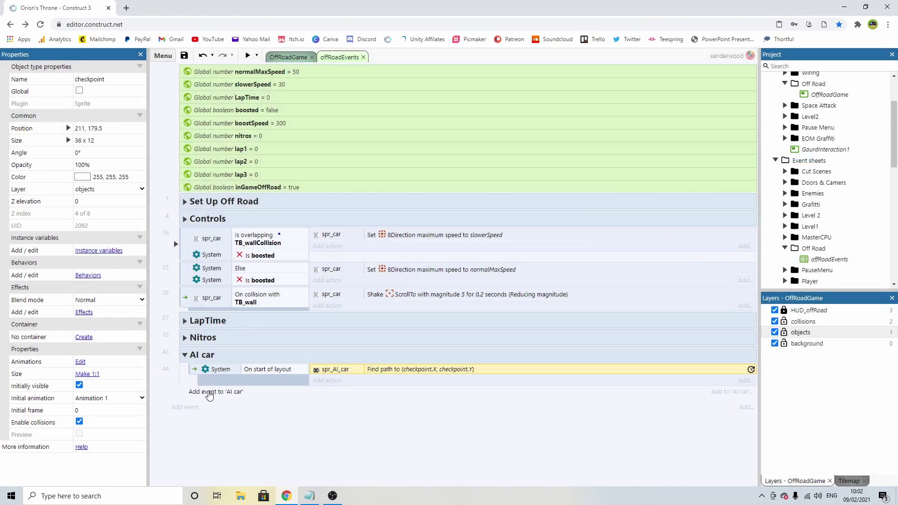
# Add an event to the AI car group with spr_AI_car's Pathfinding condition On path found
pyautogui.click(209, 392)
pyautogui.scroll(-2, 439, 323)
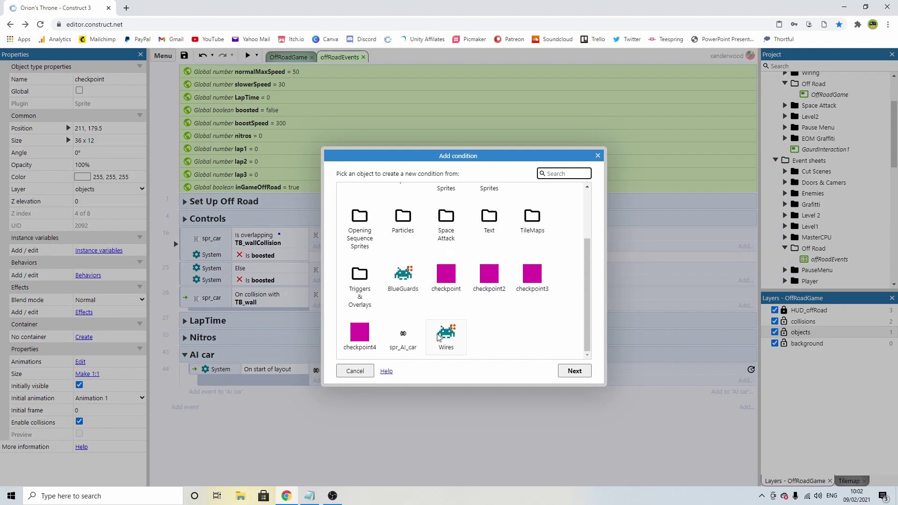
pyautogui.doubleClick(402, 335)
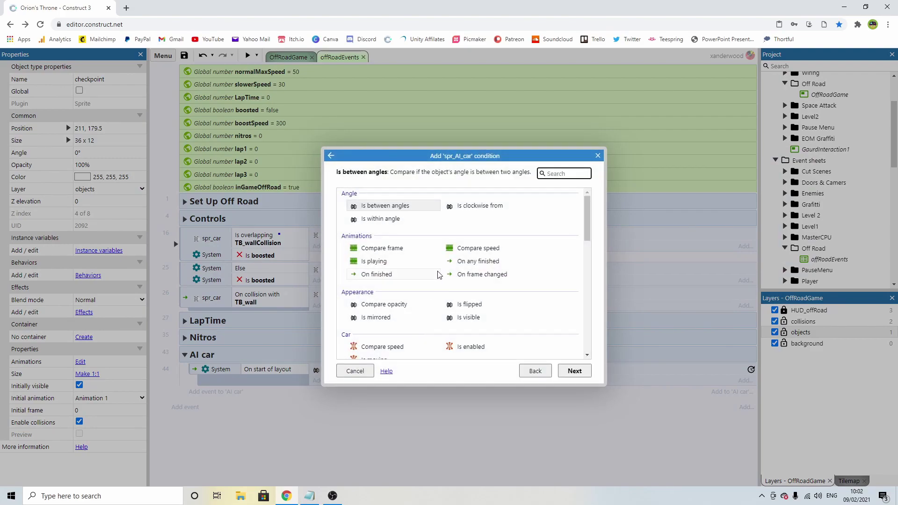
pyautogui.scroll(-8, 439, 275)
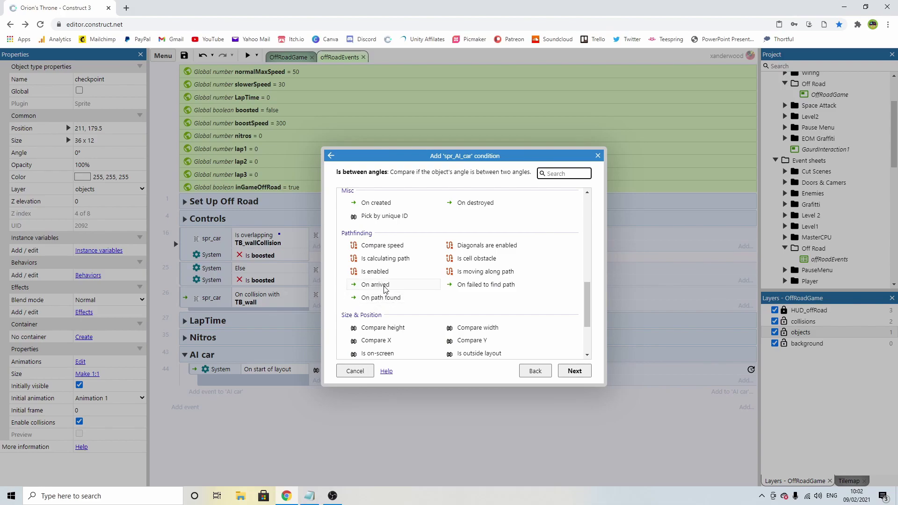
pyautogui.doubleClick(392, 301)
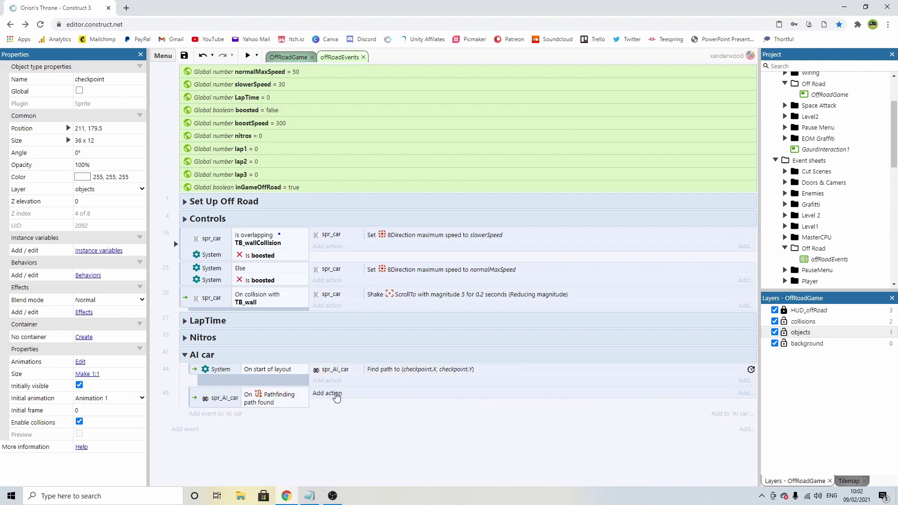
# Give the On path found event the spr_AI_car Pathfinding action Move along path
pyautogui.click(333, 394)
pyautogui.scroll(-2, 435, 306)
pyautogui.doubleClick(445, 337)
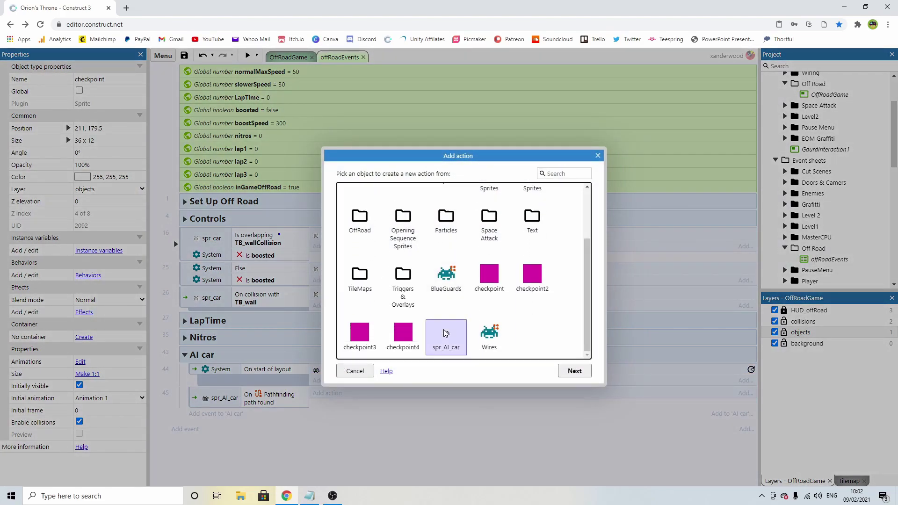
pyautogui.scroll(-3, 462, 278)
pyautogui.scroll(-6, 439, 275)
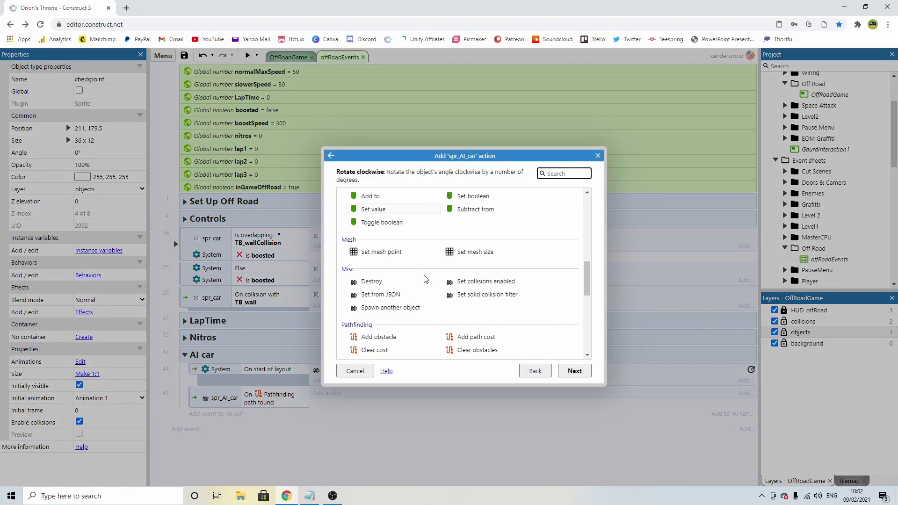
pyautogui.scroll(-1, 421, 274)
pyautogui.doubleClick(393, 284)
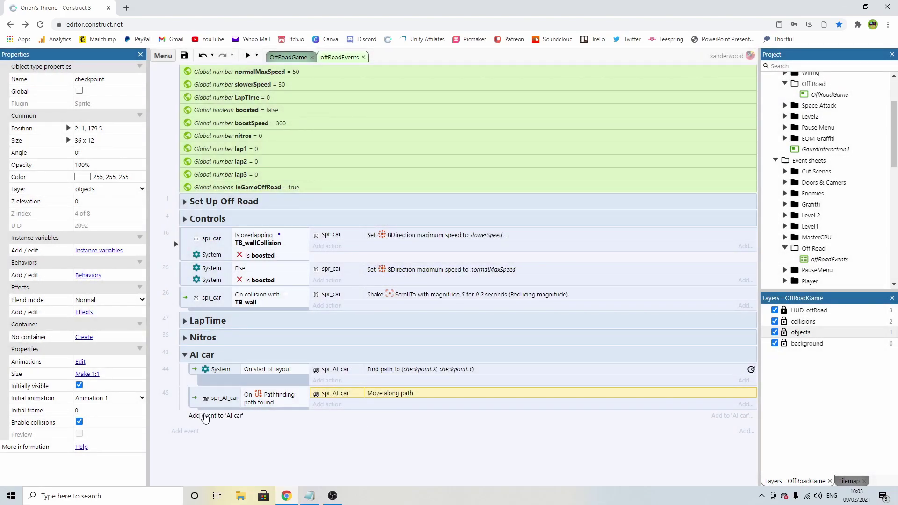
# Add an event to the AI car group for spr_AI_car's On collision with another object, using checkpoint as the object
pyautogui.click(204, 418)
pyautogui.scroll(-2, 538, 261)
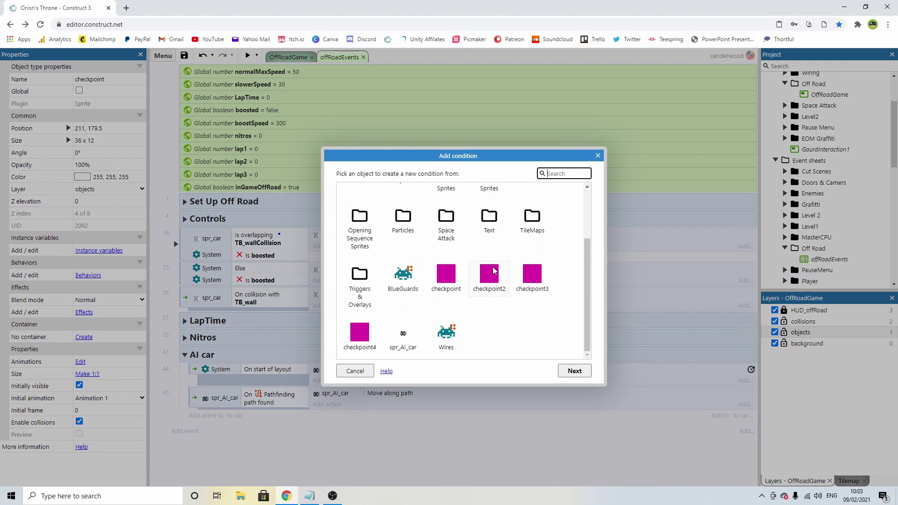
pyautogui.doubleClick(403, 332)
pyautogui.scroll(-1, 490, 268)
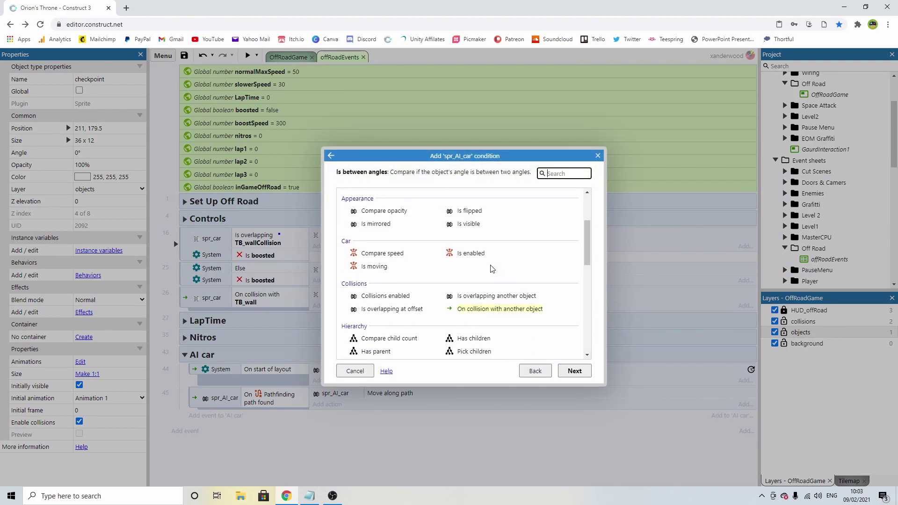
pyautogui.doubleClick(500, 309)
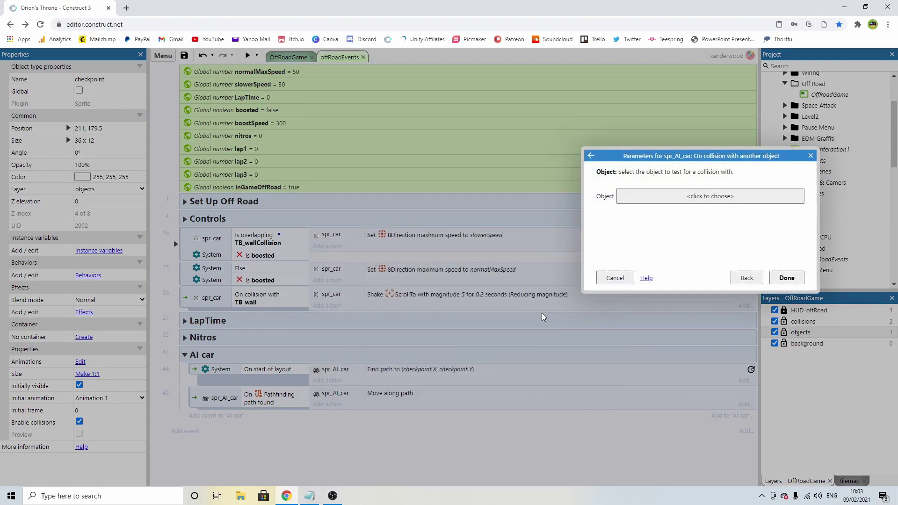
pyautogui.click(622, 197)
pyautogui.doubleClick(449, 278)
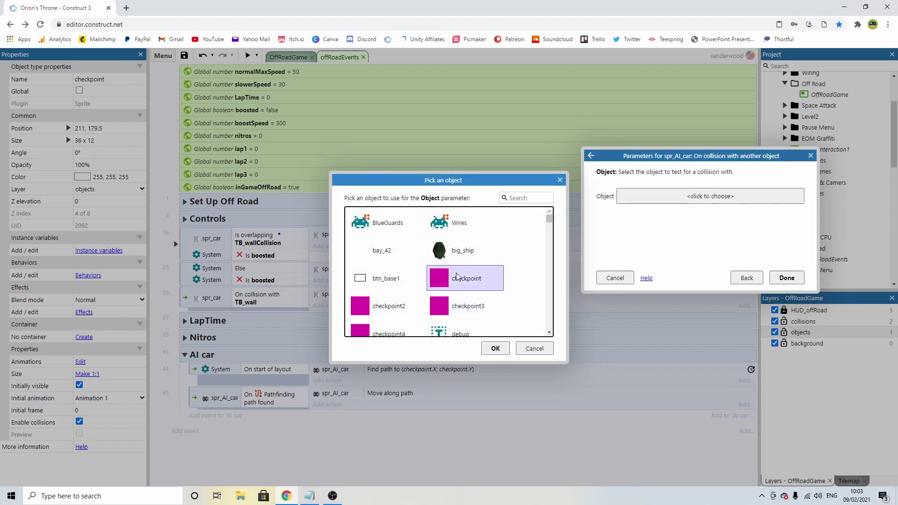
pyautogui.click(787, 277)
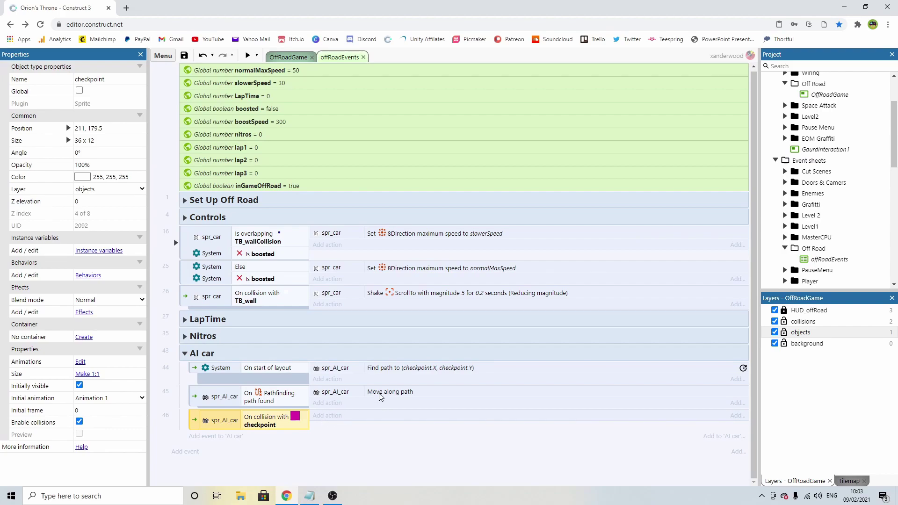
# Copy the start-of-layout Find path action to the checkpoint collision event and set its target to X checkpoint2.x and Y checkpoint2.Y
pyautogui.click(407, 368)
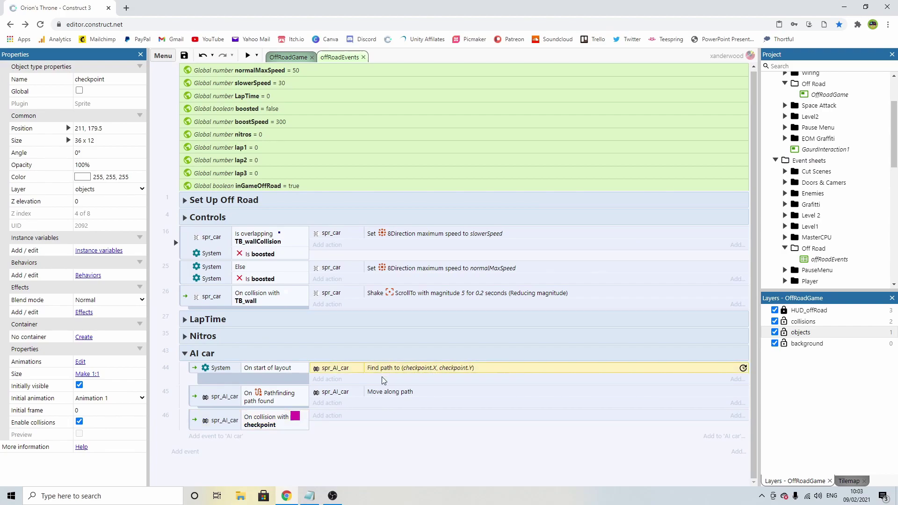
pyautogui.keyDown('alt'); pyautogui.moveTo(392, 369); pyautogui.dragTo(381, 416); pyautogui.keyUp('alt')
pyautogui.doubleClick(401, 416)
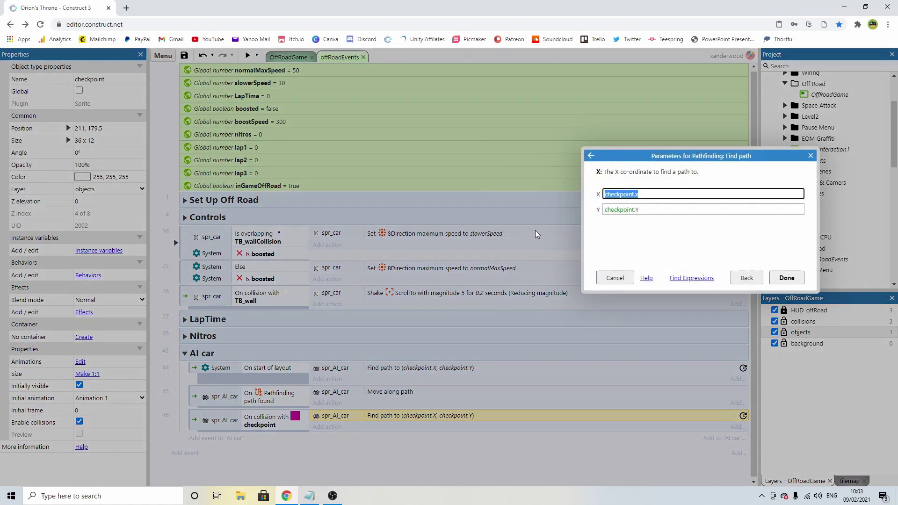
pyautogui.click(634, 193)
pyautogui.write('2')
pyautogui.click(635, 209)
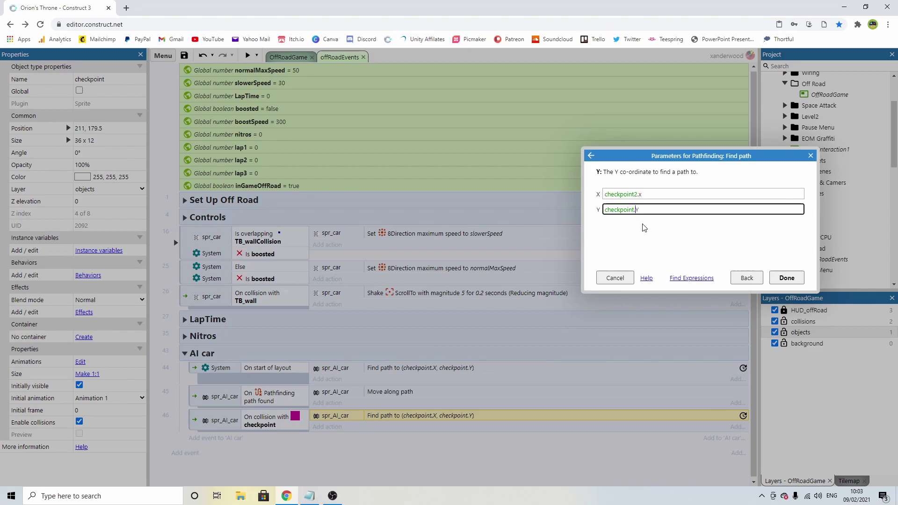
pyautogui.write('2')
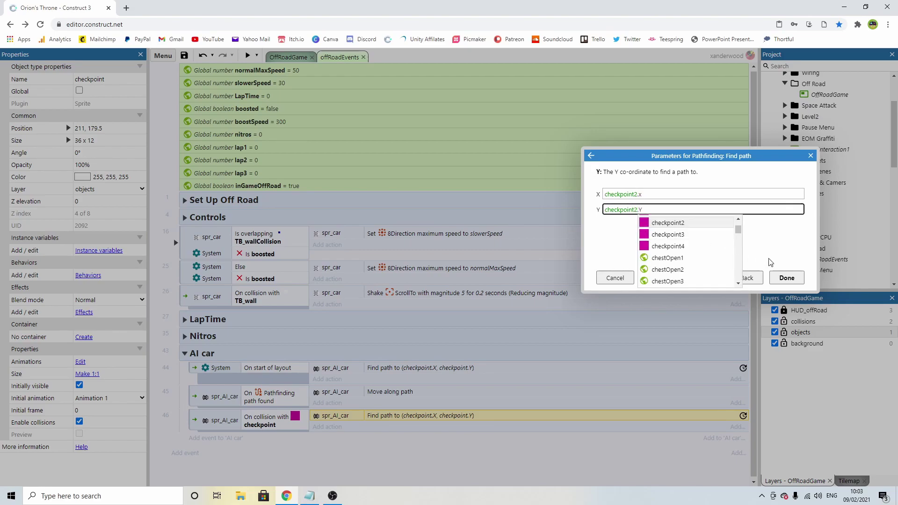
pyautogui.click(786, 277)
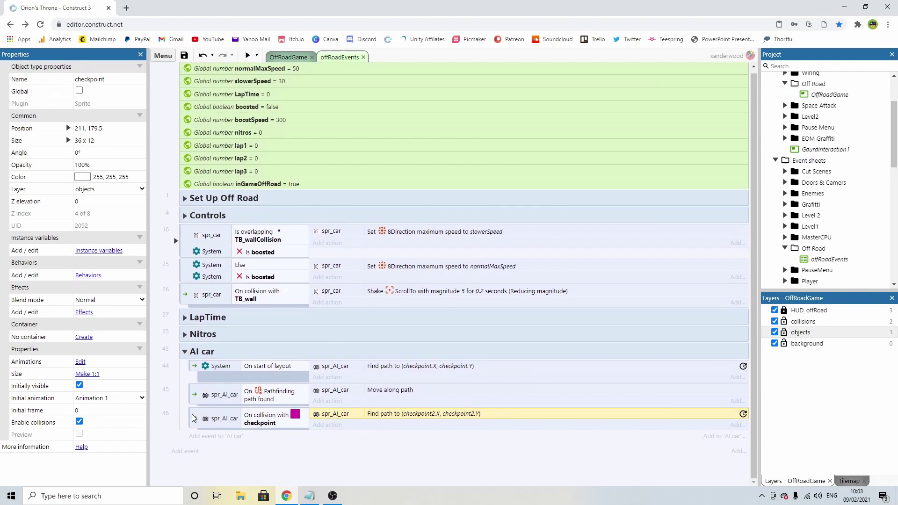
# Duplicate the checkpoint collision event and set the copy's collision object to checkpoint2
pyautogui.click(193, 417)
pyautogui.hotkey('ctrl', 'c')
pyautogui.hotkey('ctrl', 'v')
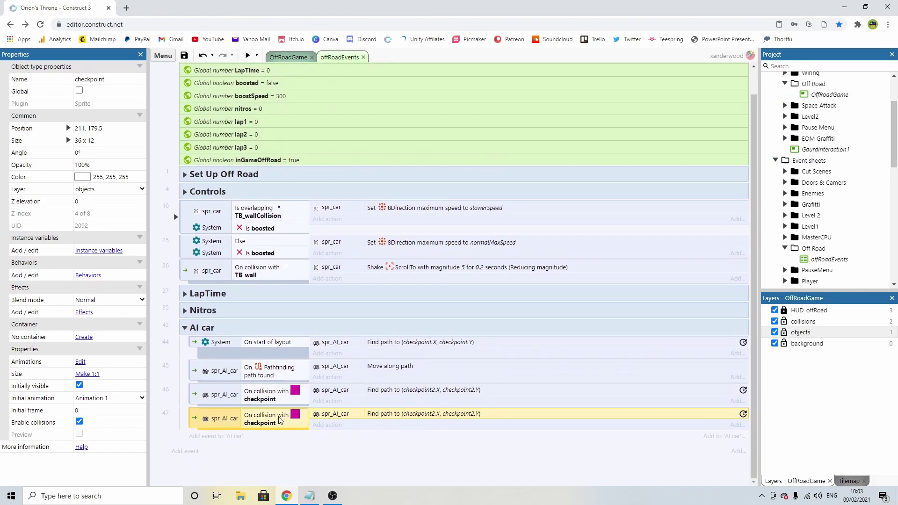
pyautogui.doubleClick(280, 420)
pyautogui.click(710, 200)
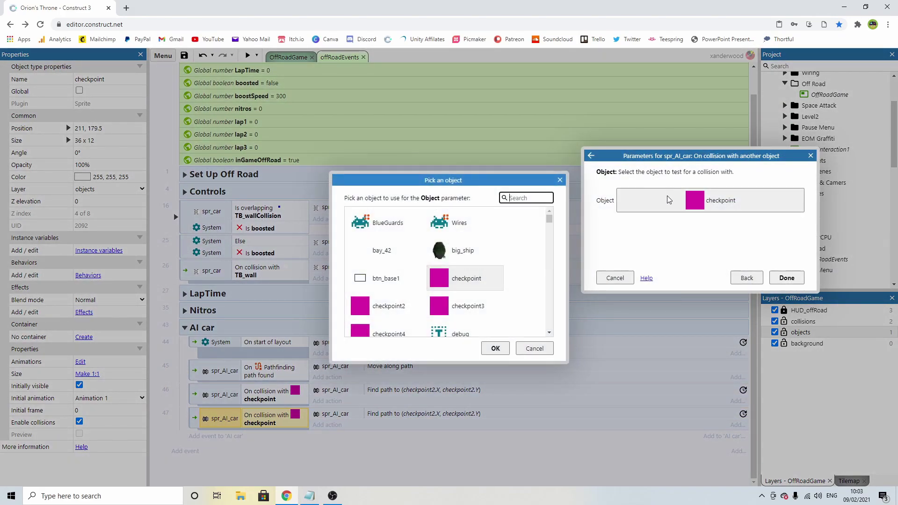
pyautogui.doubleClick(405, 306)
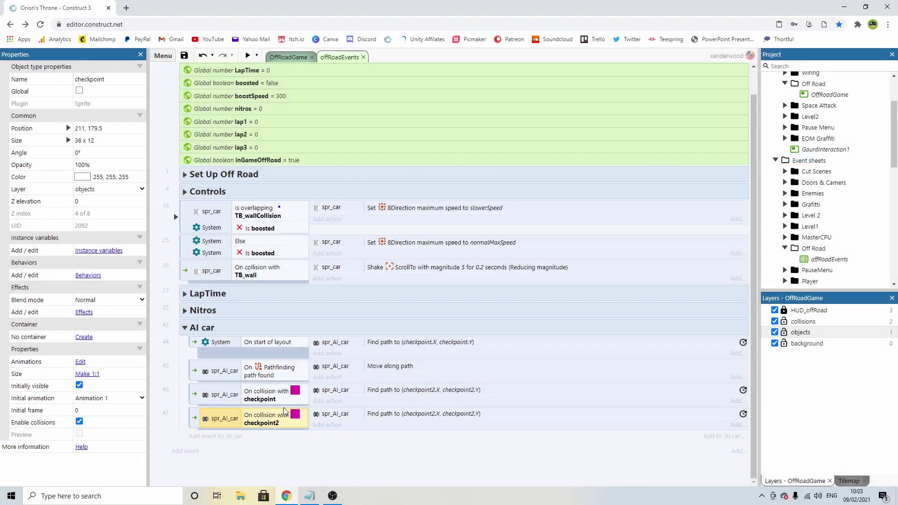
# Set the checkpoint2 collision event's Find path target to X checkpoint3.x and Y checkpoint3.Y
pyautogui.doubleClick(409, 414)
pyautogui.click(634, 195)
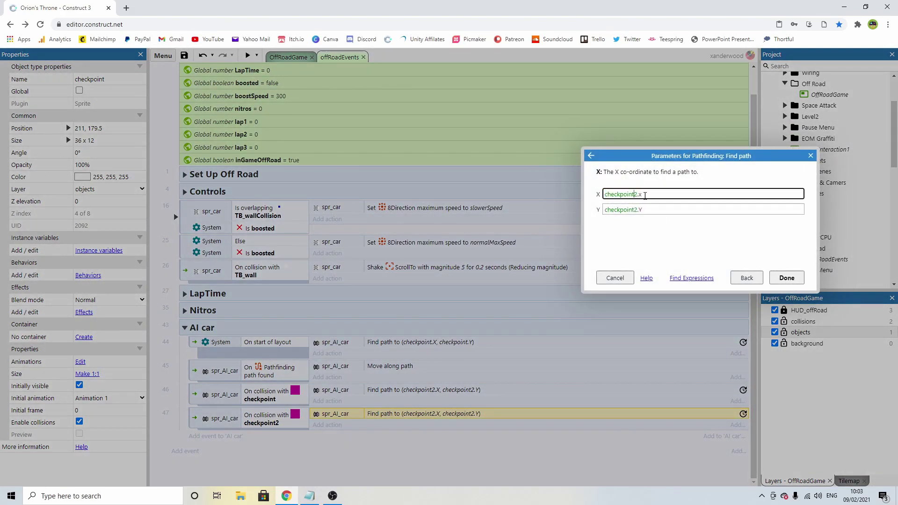
pyautogui.write('3')
pyautogui.click(628, 210)
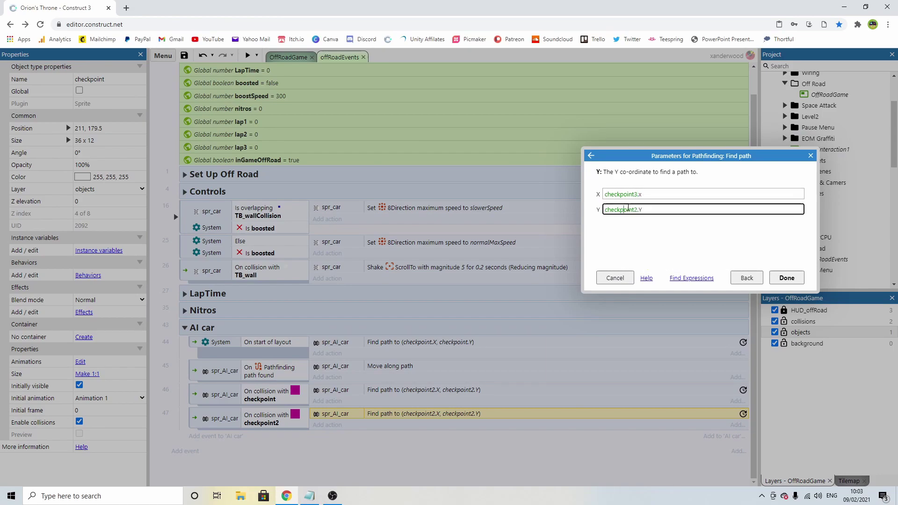
pyautogui.write('3')
pyautogui.click(786, 278)
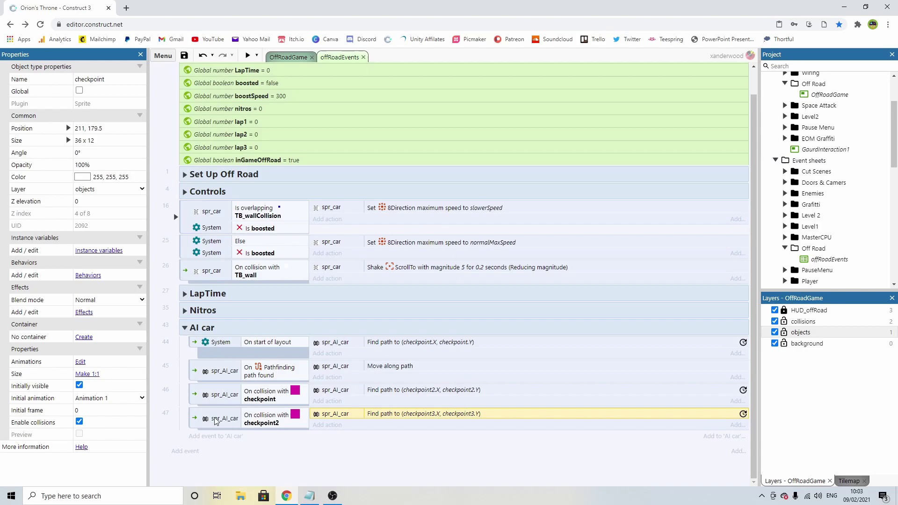
# Duplicate the checkpoint2 collision event and set the copy's collision object to checkpoint3
pyautogui.click(193, 417)
pyautogui.hotkey('ctrl', 'c')
pyautogui.hotkey('ctrl', 'v')
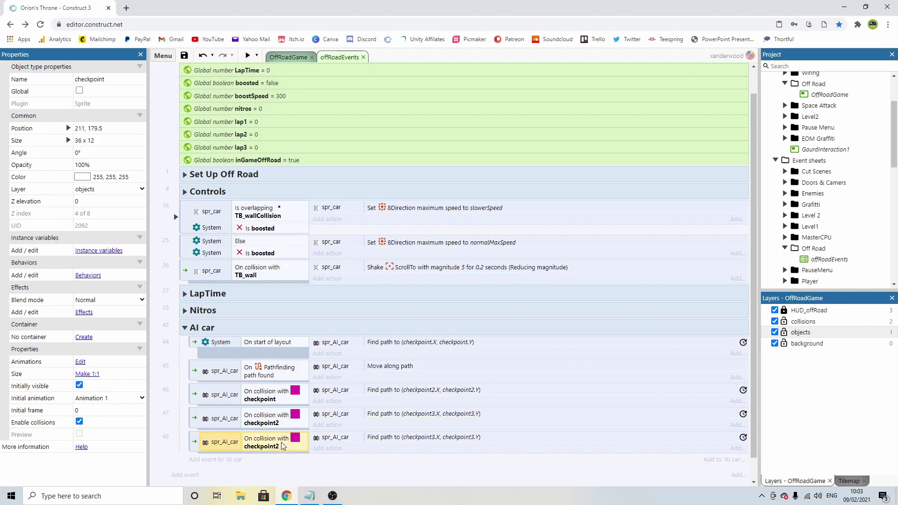
pyautogui.doubleClick(284, 444)
pyautogui.click(688, 204)
pyautogui.doubleClick(465, 306)
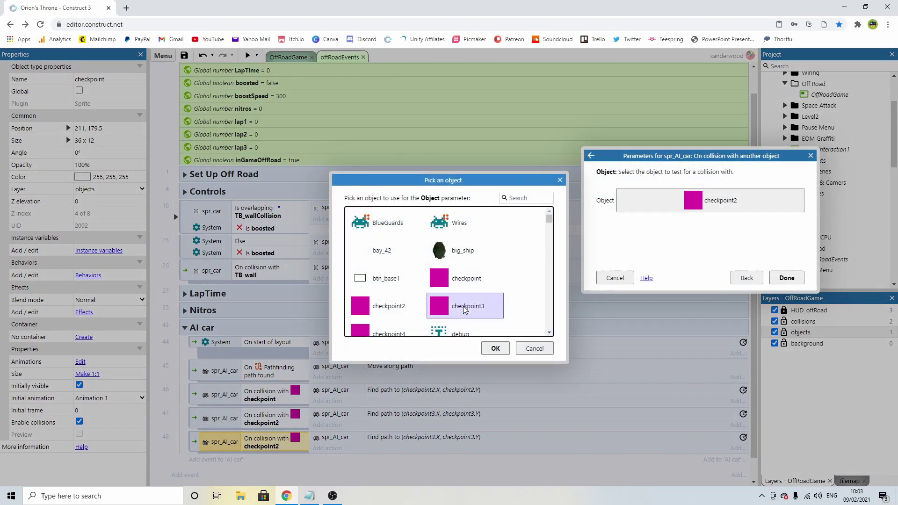
pyautogui.click(786, 278)
# Set the checkpoint3 collision event's Find path target to X checkpoint4.x and Y checkpoint4.Y
pyautogui.doubleClick(386, 437)
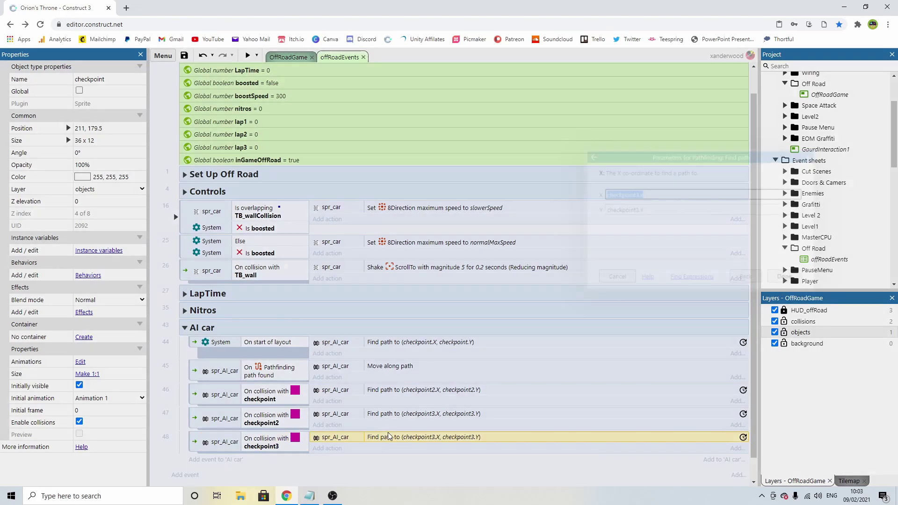
pyautogui.click(638, 195)
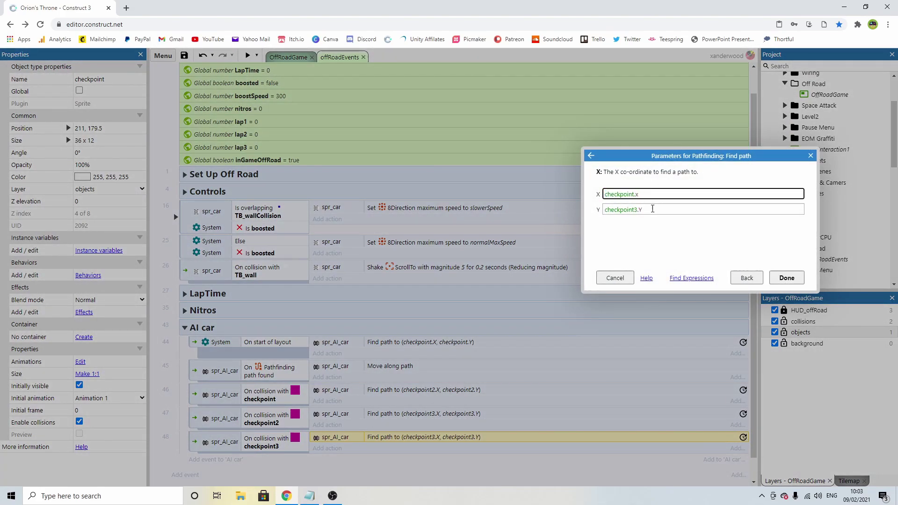
pyautogui.write('4')
pyautogui.click(635, 213)
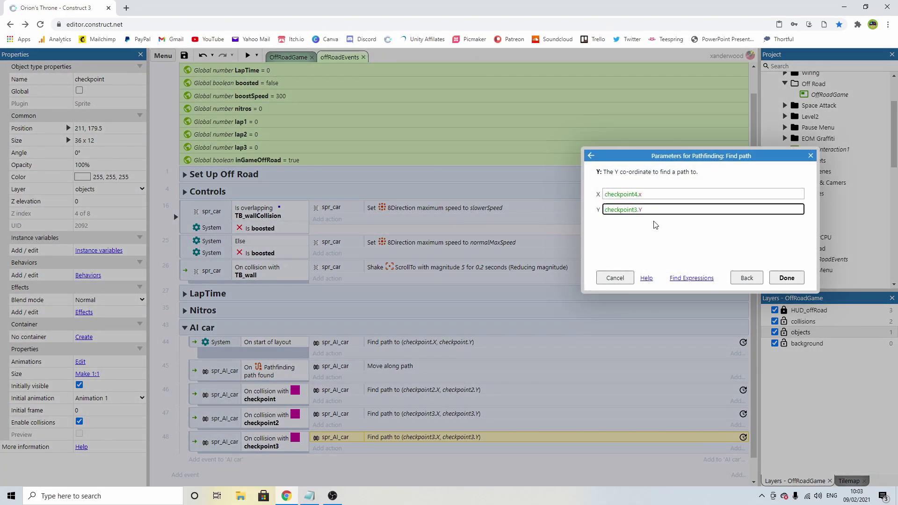
pyautogui.write('4')
pyautogui.click(194, 441)
pyautogui.click(786, 278)
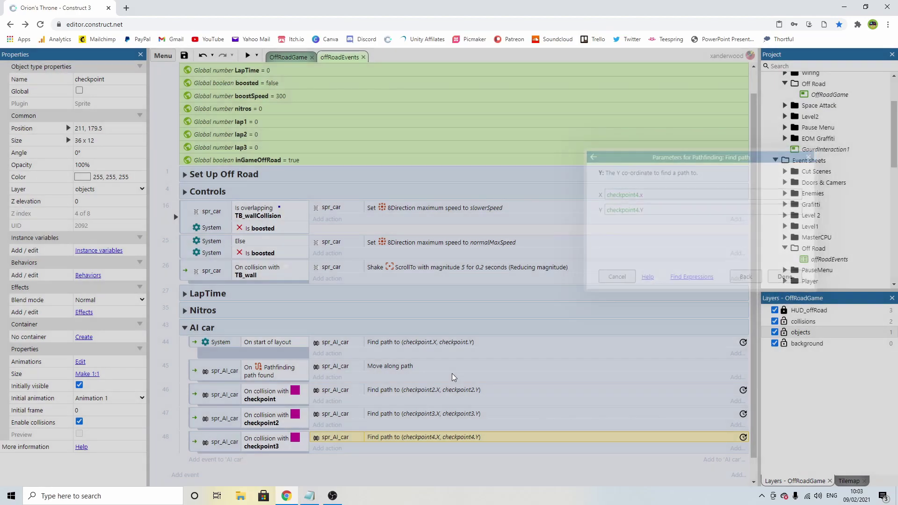
# Duplicate the checkpoint3 collision event and set the copy's collision object to checkpoint4
pyautogui.scroll(-1, 283, 395)
pyautogui.click(198, 417)
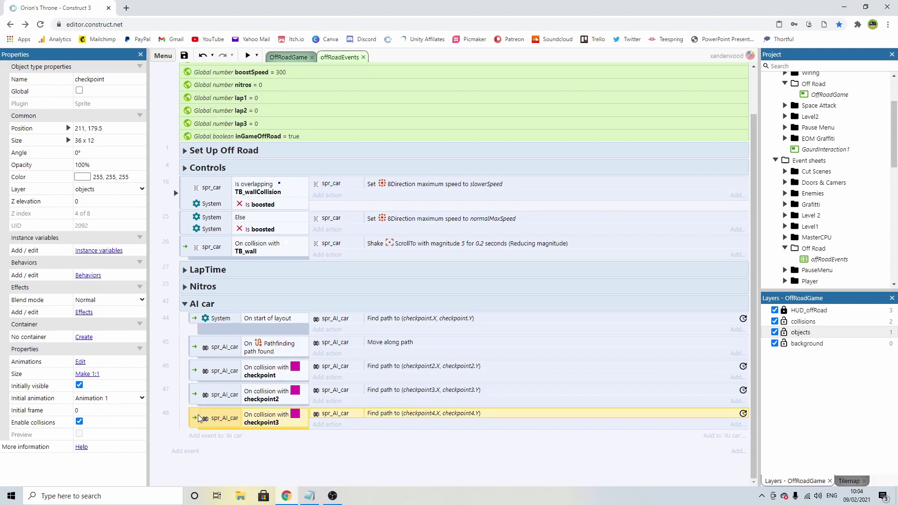
pyautogui.hotkey('ctrl', 'c')
pyautogui.hotkey('ctrl', 'v')
pyautogui.doubleClick(255, 442)
pyautogui.click(701, 200)
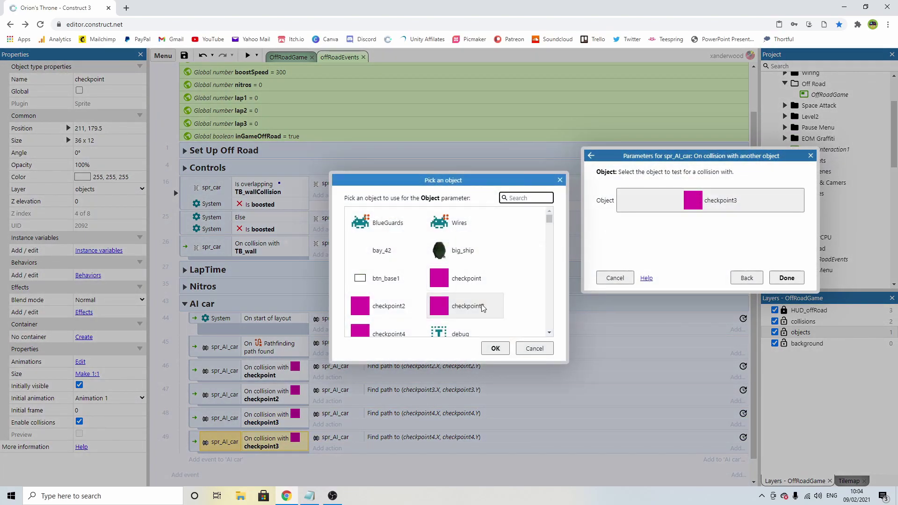
pyautogui.doubleClick(379, 328)
pyautogui.click(786, 278)
# Set the checkpoint4 collision event's Find path target back to the first checkpoint, with X checkpoint.x and Y checkpoint.Y
pyautogui.scroll(-1, 561, 355)
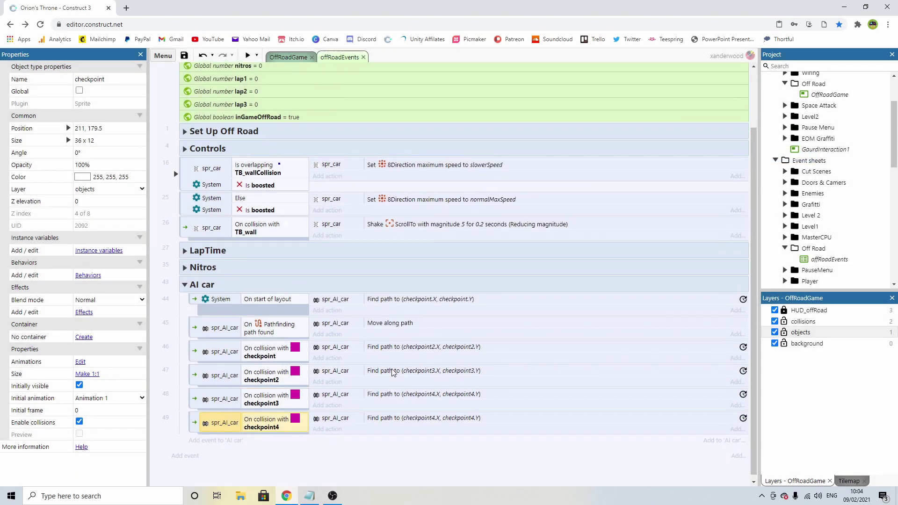
pyautogui.doubleClick(400, 413)
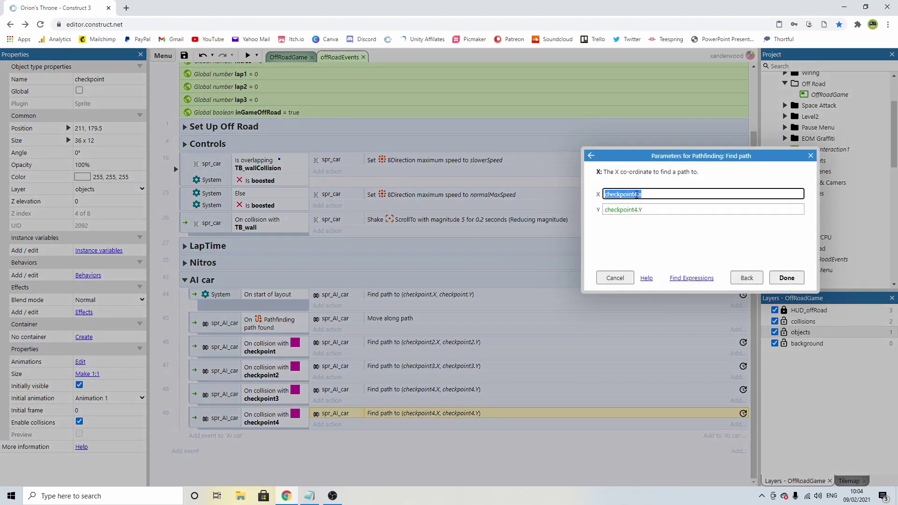
pyautogui.click(636, 195)
pyautogui.click(636, 210)
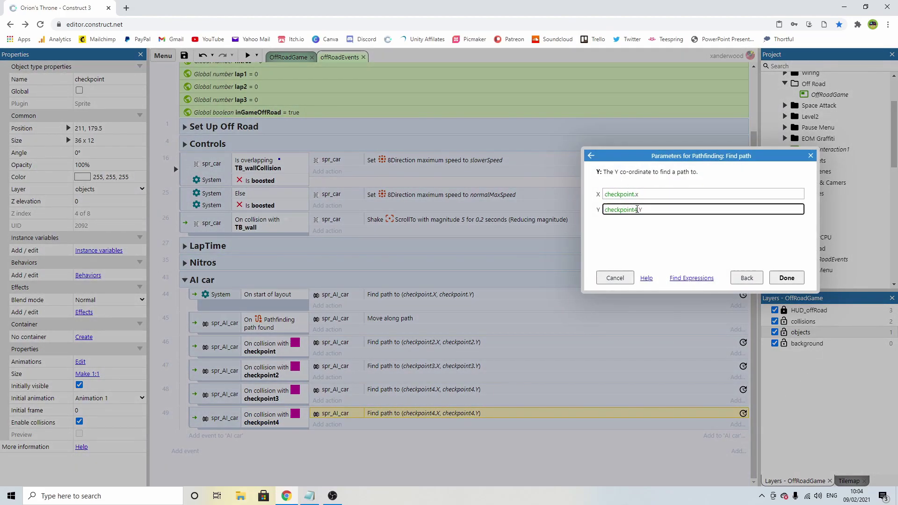
pyautogui.click(786, 278)
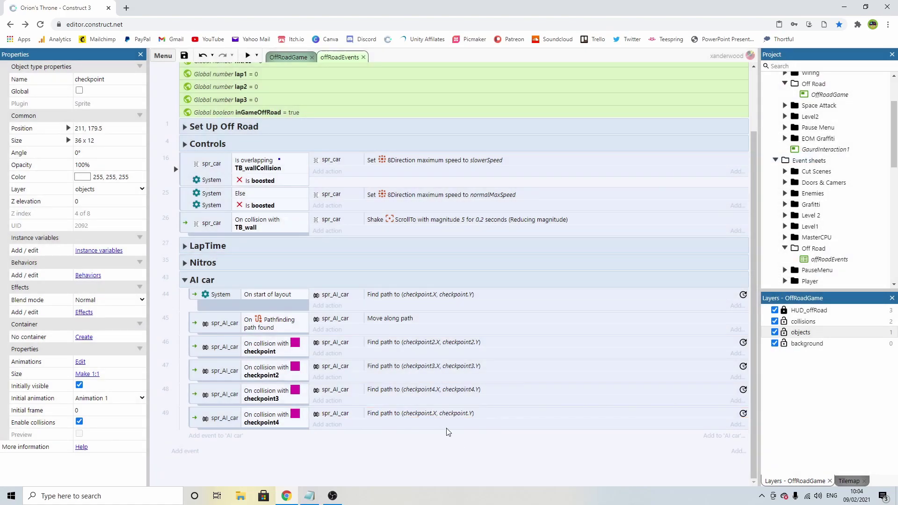
# Move the On Pathfinding path found event below the four checkpoint collision events in the AI car group
pyautogui.click(197, 324)
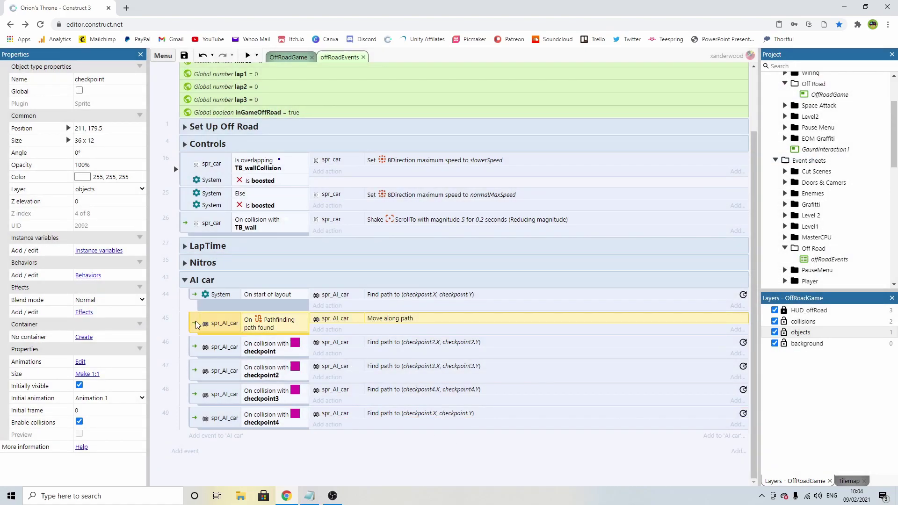
pyautogui.moveTo(195, 325); pyautogui.dragTo(226, 442)
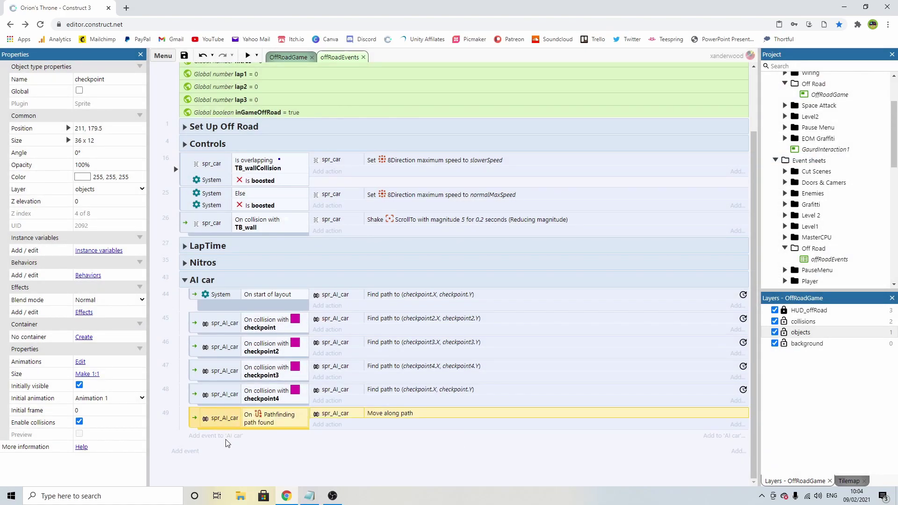
pyautogui.click(262, 423)
pyautogui.click(390, 414)
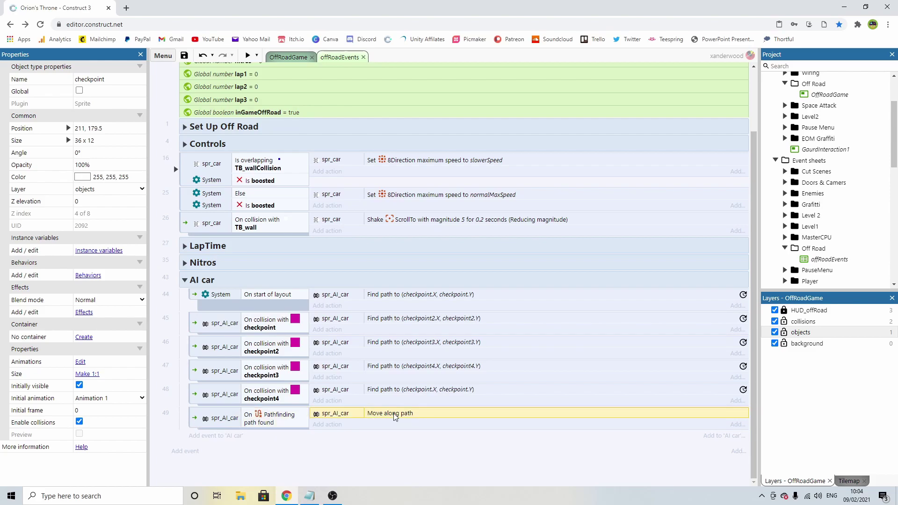
# Preview the game to check how the AI car drives, and close the preview window
pyautogui.click(400, 445)
pyautogui.click(245, 55)
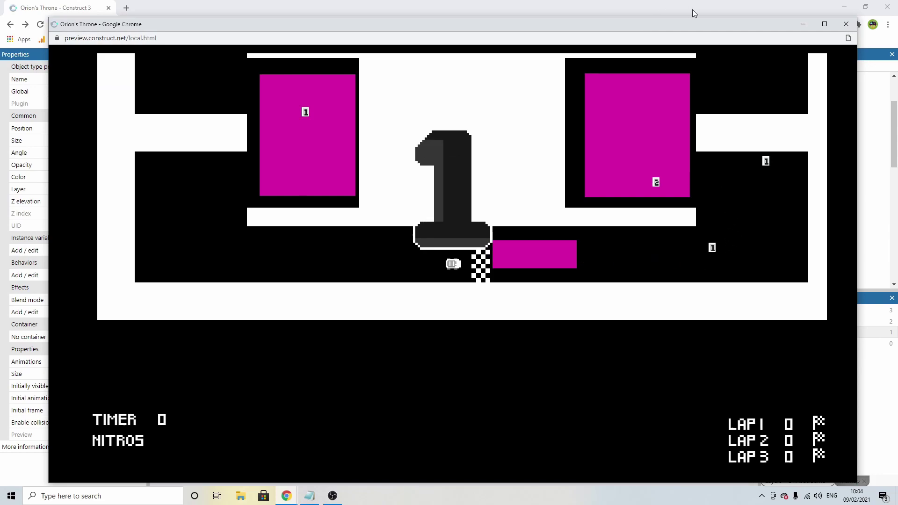
pyautogui.click(846, 23)
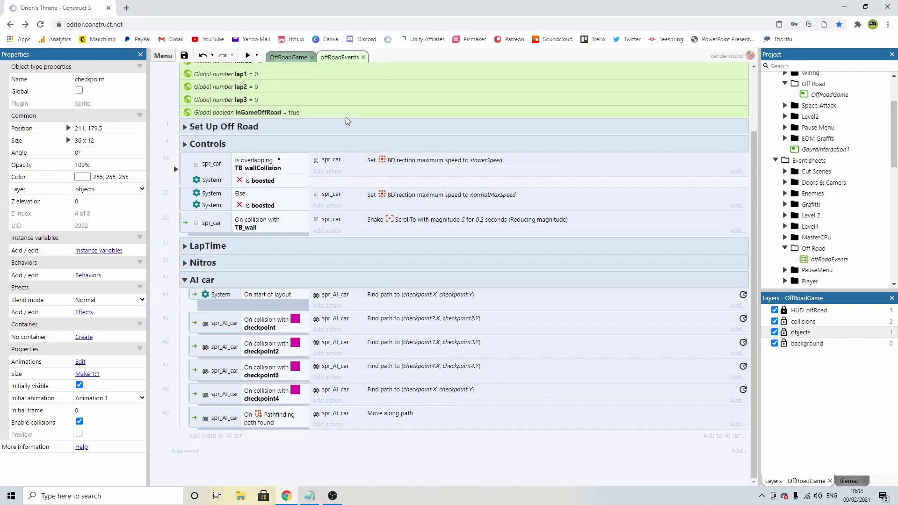
# In the OffRoadGame layout, select all four checkpoint sprites and turn off Initially visible for them
pyautogui.click(295, 60)
pyautogui.click(457, 174)
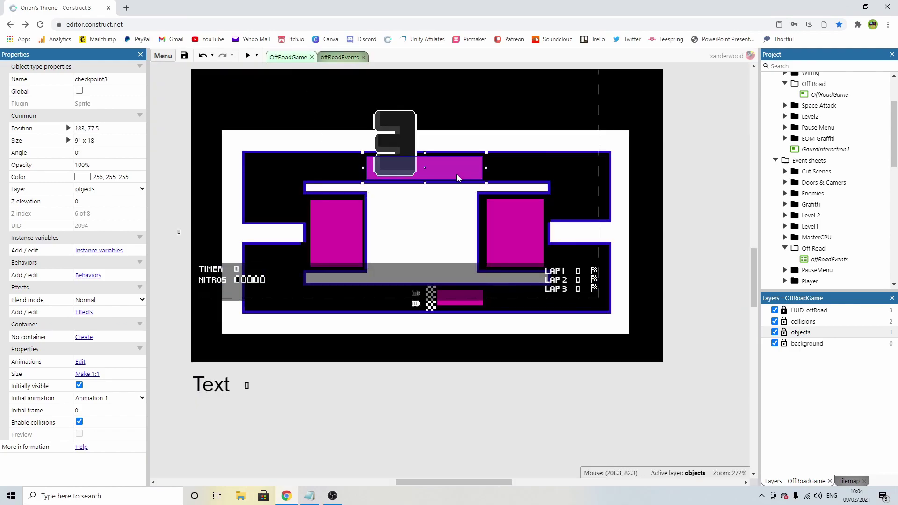
pyautogui.click(503, 224)
pyautogui.keyDown('shift'); pyautogui.click(353, 231); pyautogui.keyUp('shift')
pyautogui.keyDown('shift'); pyautogui.click(441, 162); pyautogui.keyUp('shift')
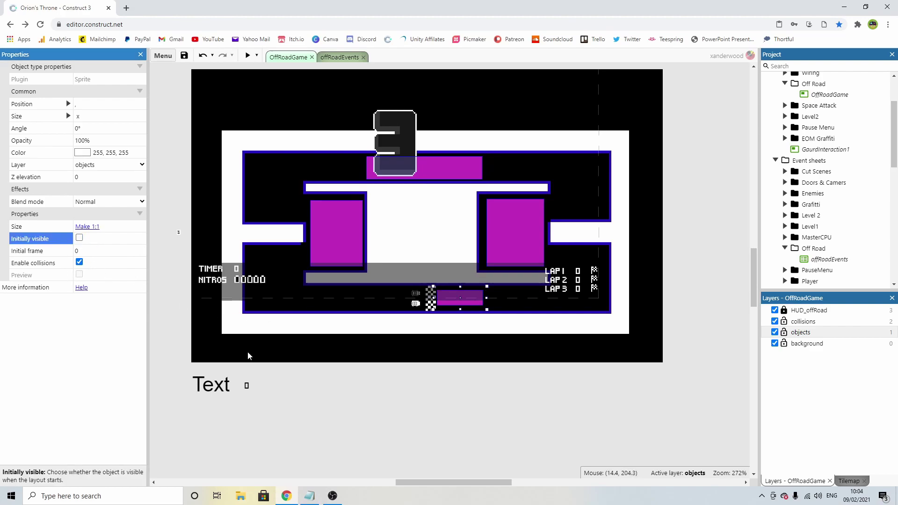
pyautogui.click(304, 393)
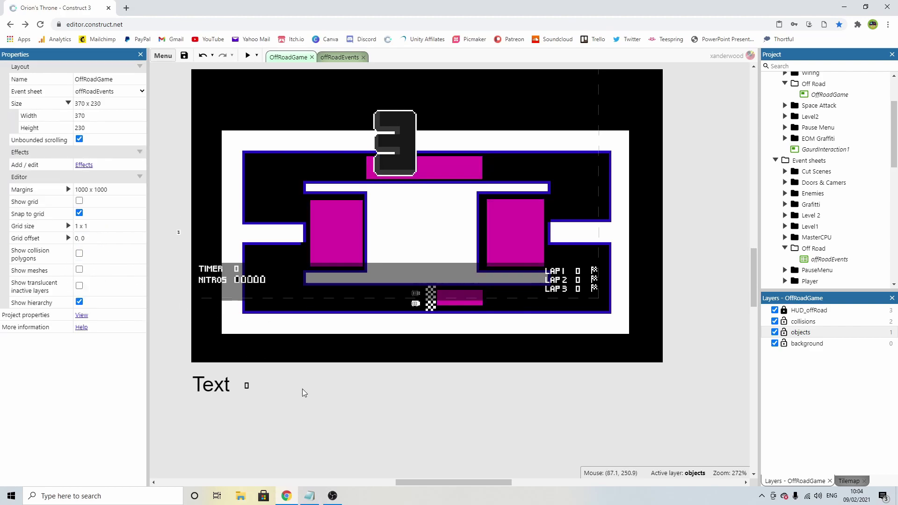
# Preview the game and drive the player car around the first lap to watch the AI car follow the track
pyautogui.click(246, 56)
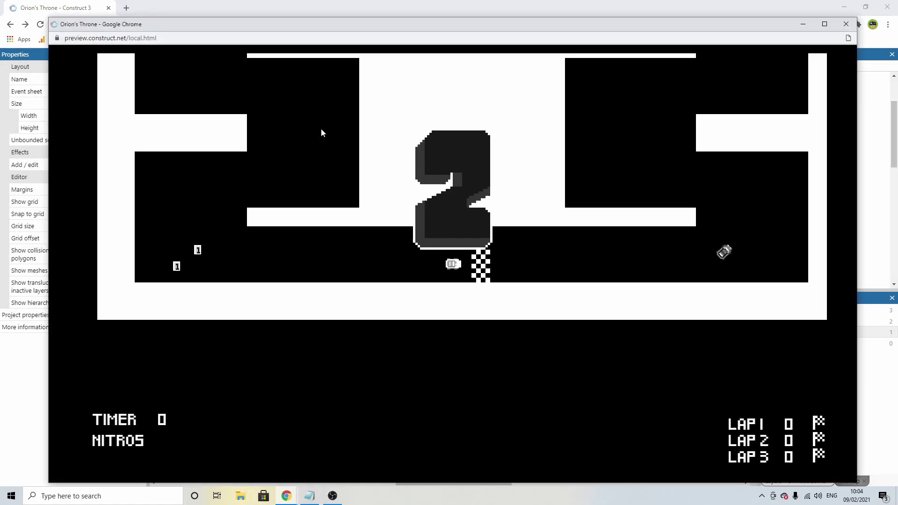
pyautogui.press('Up')
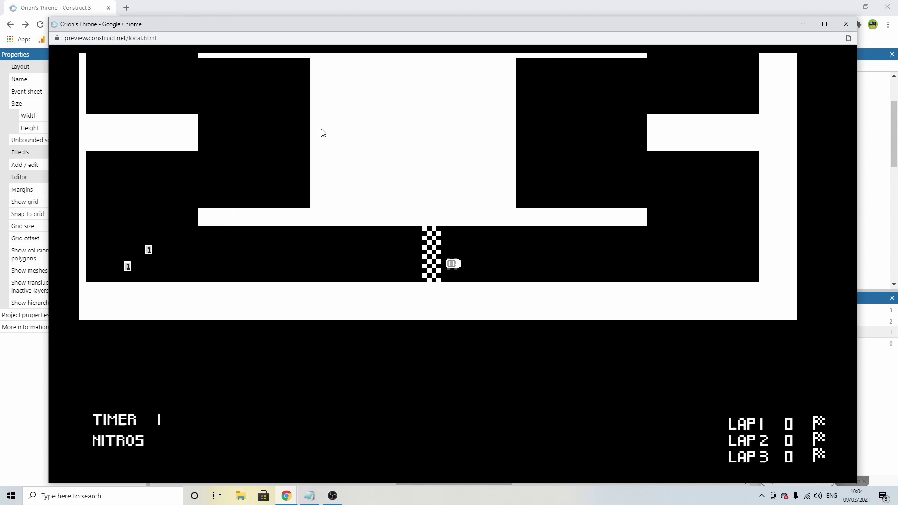
pyautogui.press('Left')
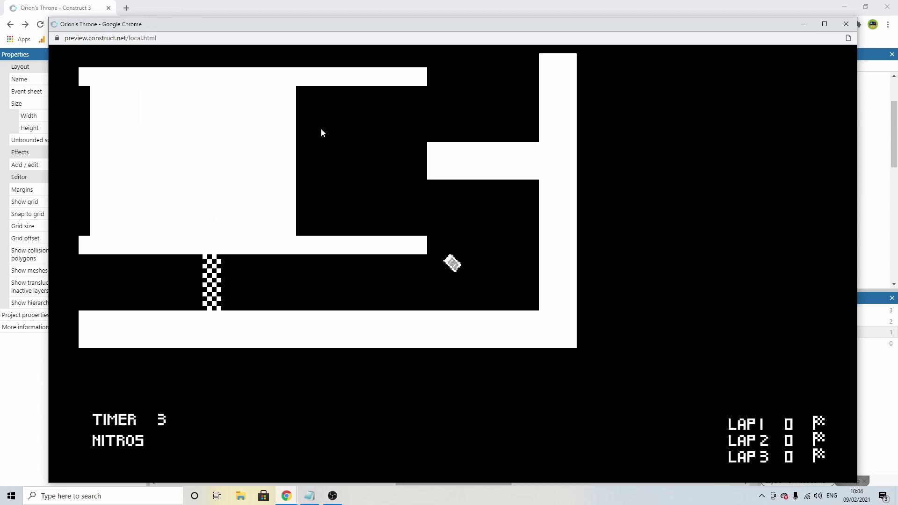
pyautogui.press('Left')
pyautogui.press('Right')
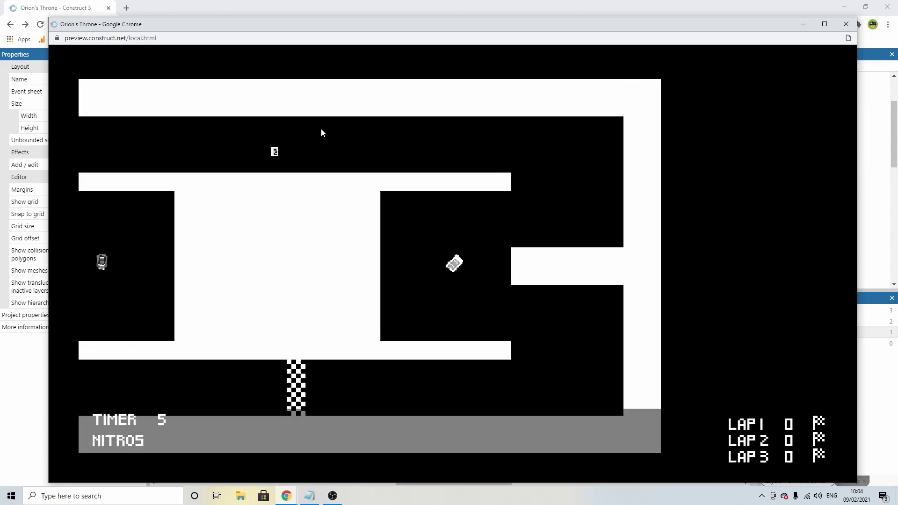
pyautogui.press('Right')
pyautogui.press('Left')
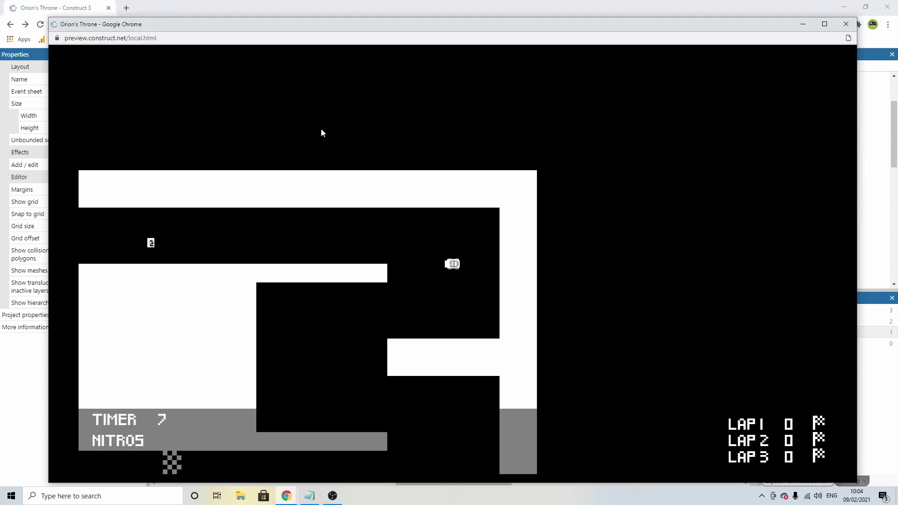
pyautogui.press('Left')
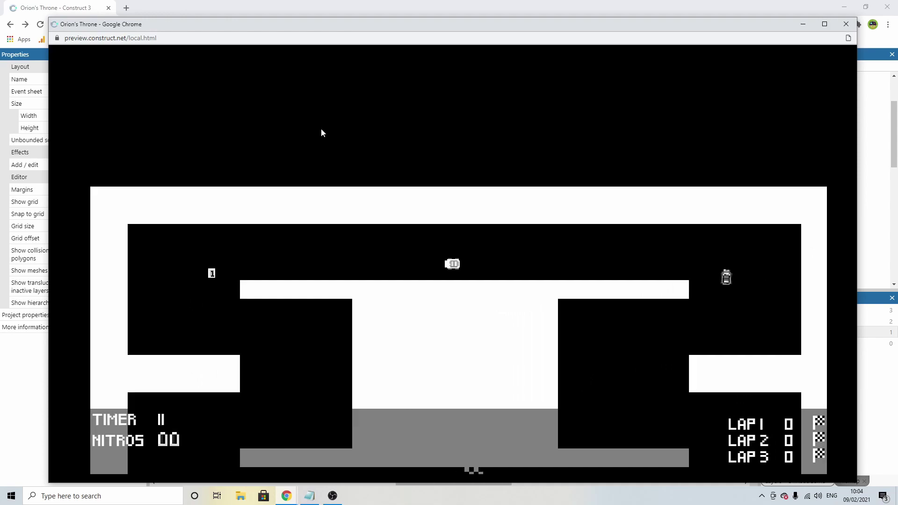
pyautogui.press('Down')
pyautogui.press('Right')
pyautogui.press('Down')
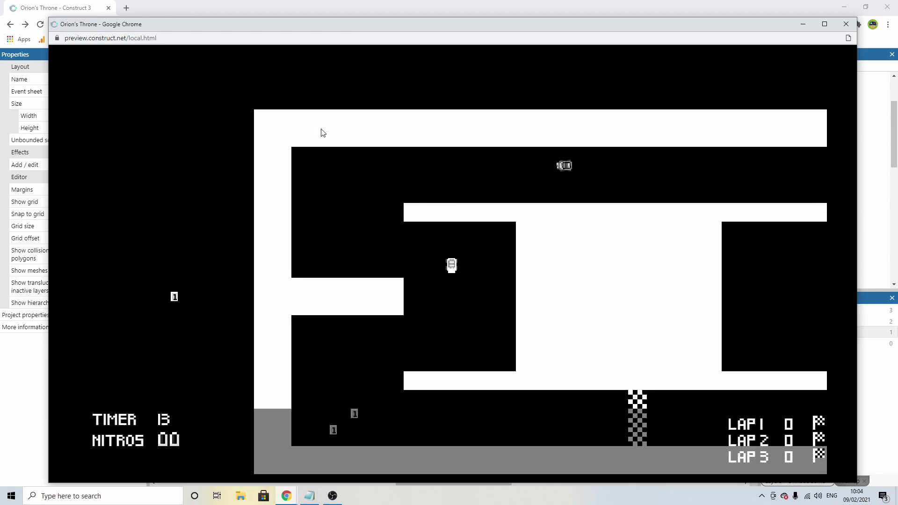
pyautogui.press('Right')
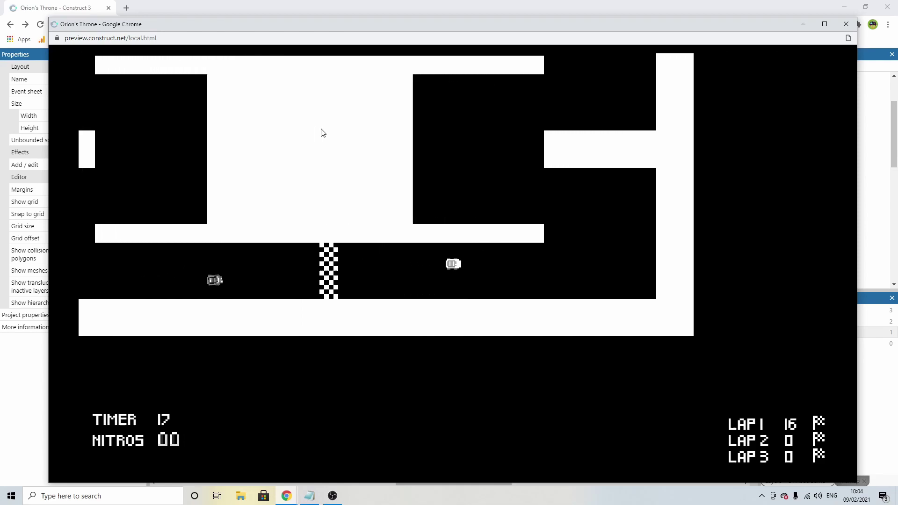
# Use a nitro boost and drive a second lap alongside the AI car to compare their speed and cornering
pyautogui.press('space')
pyautogui.press('Up')
pyautogui.press('Left')
pyautogui.press('Up')
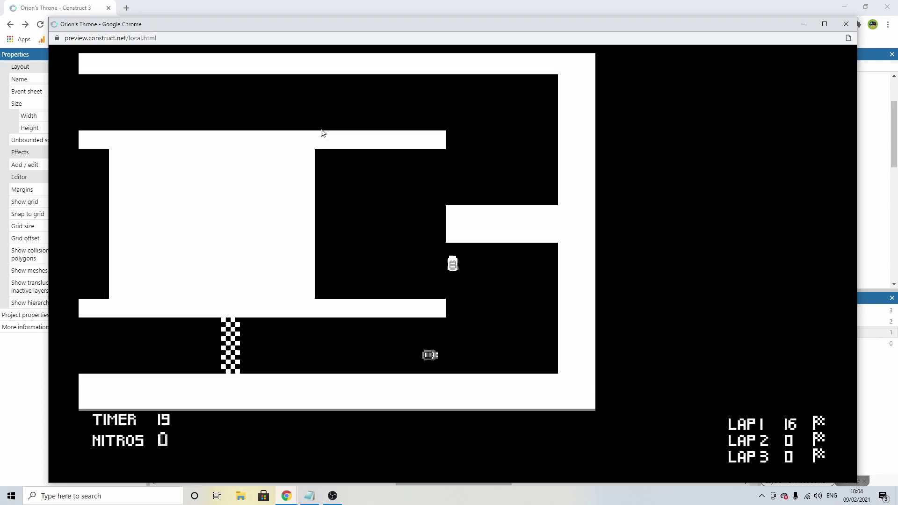
pyautogui.press('Left')
pyautogui.press('Right')
pyautogui.press('Left')
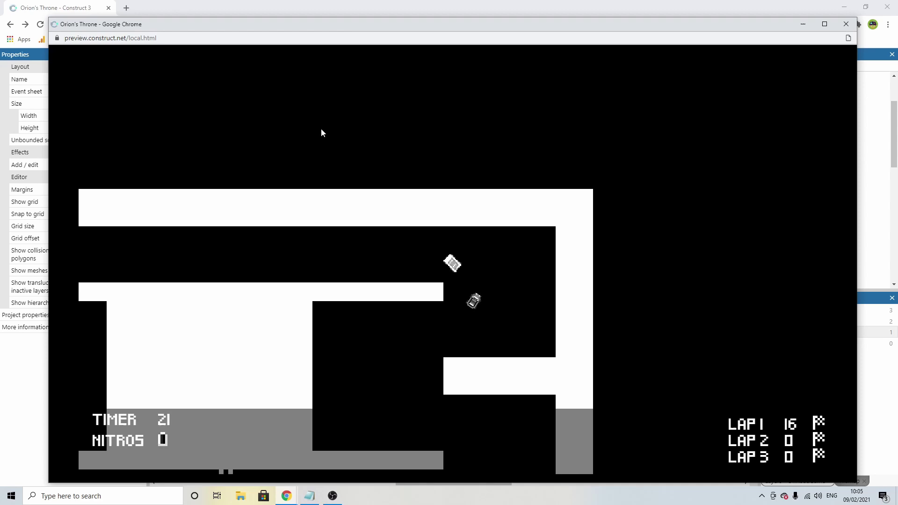
pyautogui.press('Left')
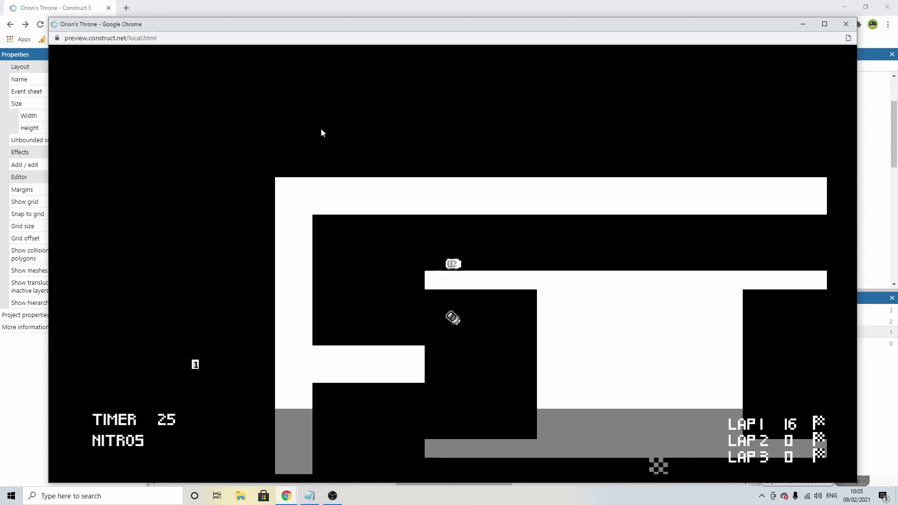
pyautogui.press('Left')
pyautogui.press('Right')
pyautogui.press('Left')
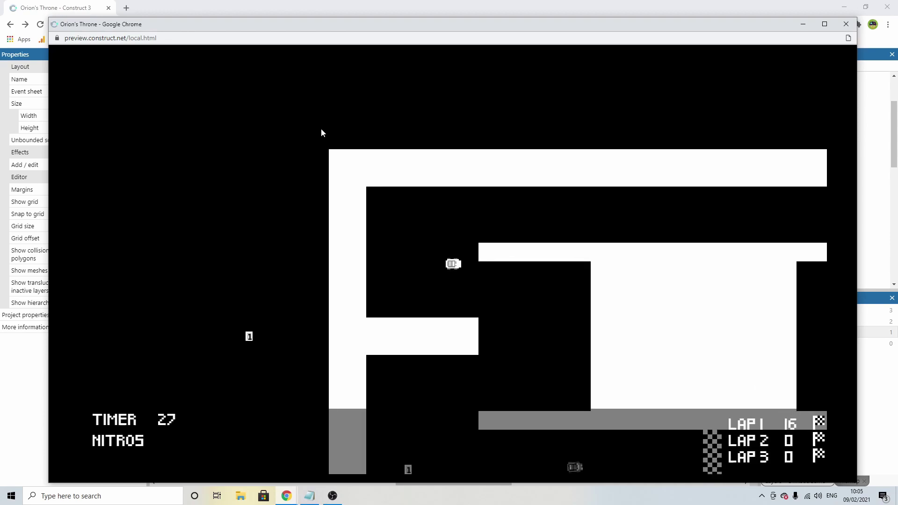
pyautogui.press('Left')
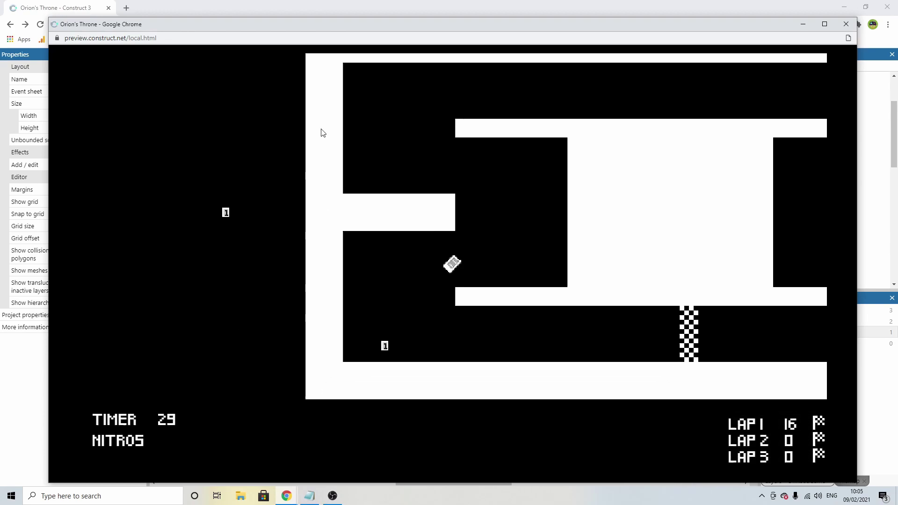
pyautogui.press('Left')
pyautogui.press('Right')
pyautogui.press('Left')
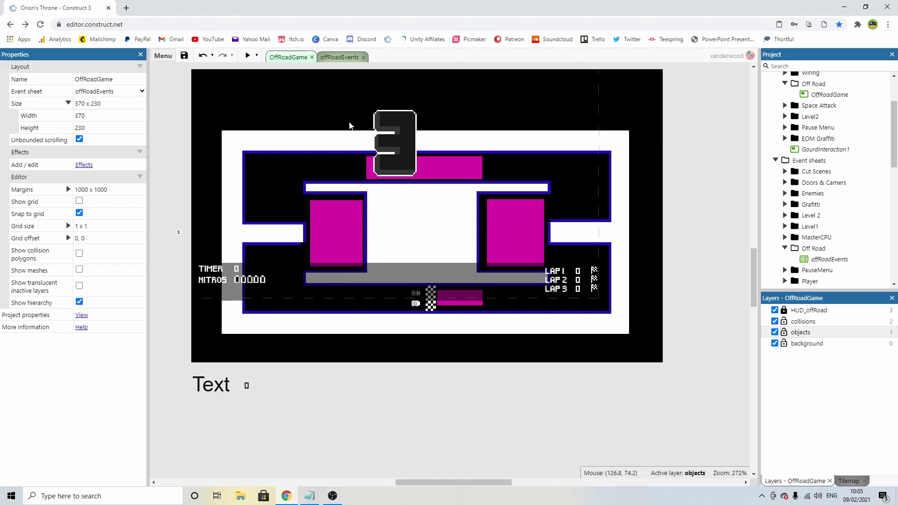
# In the offRoadEvents sheet, collapse the AI car group and expand the Set Up Off Road group to inspect its group deactivation actions
pyautogui.click(341, 57)
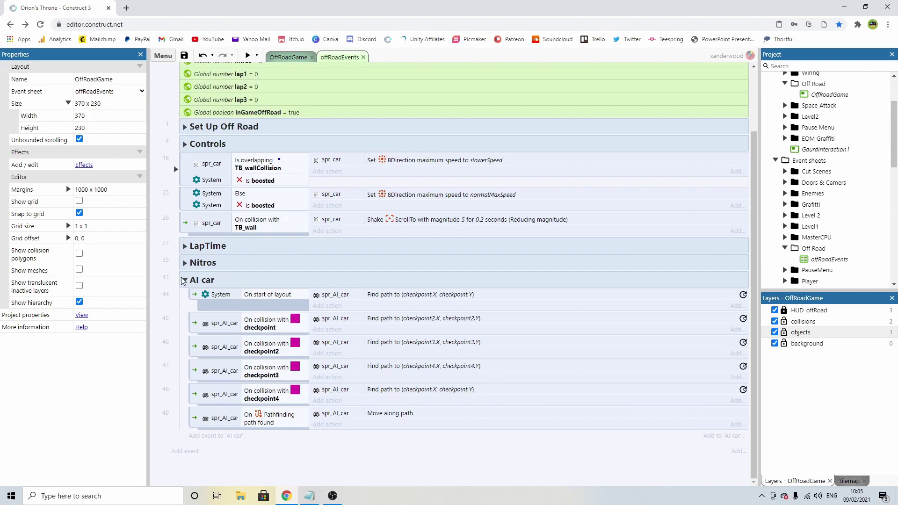
pyautogui.scroll(2, 182, 281)
pyautogui.click(185, 342)
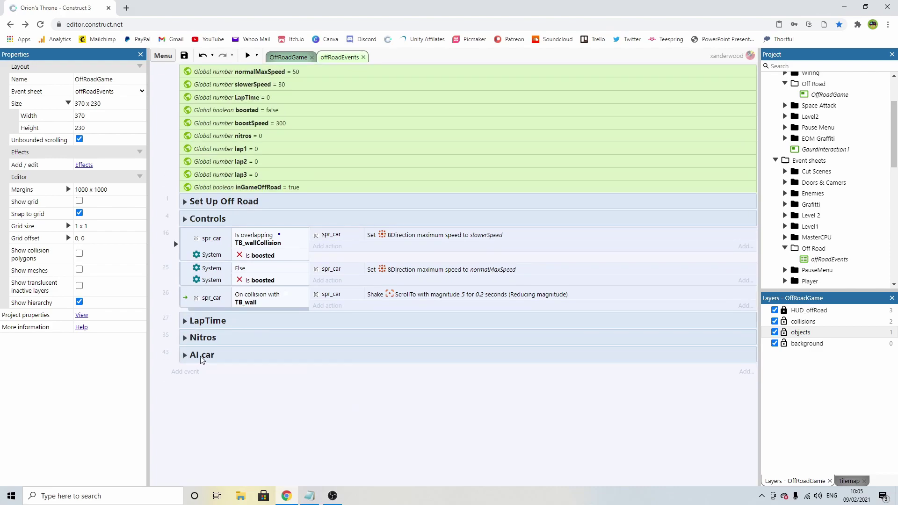
pyautogui.click(185, 202)
pyautogui.click(400, 218)
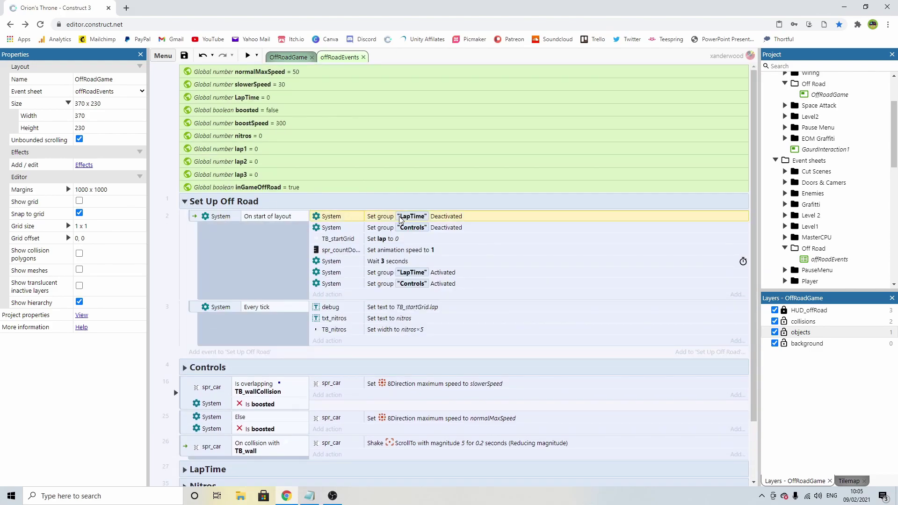
pyautogui.click(374, 228)
pyautogui.click(370, 218)
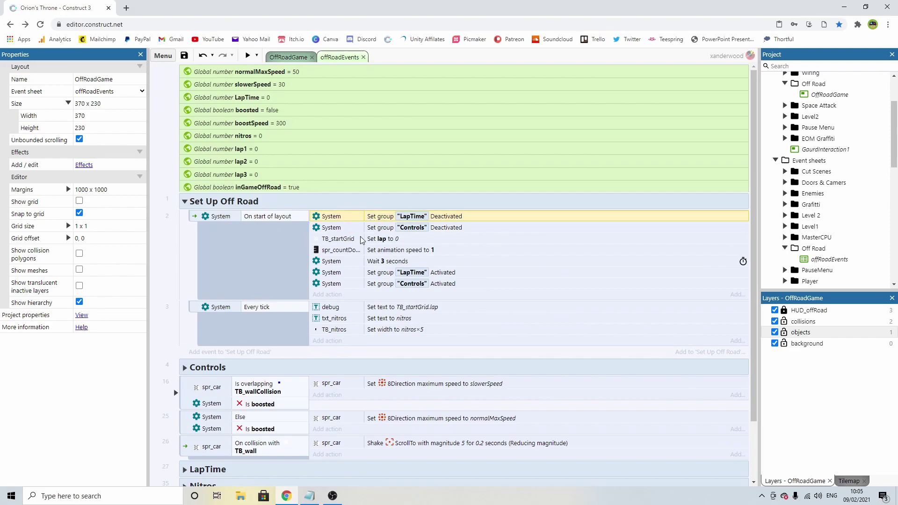
# Add a System Set group active action to the On start of layout event in the Set Up Off Road group
pyautogui.click(327, 294)
pyautogui.doubleClick(360, 202)
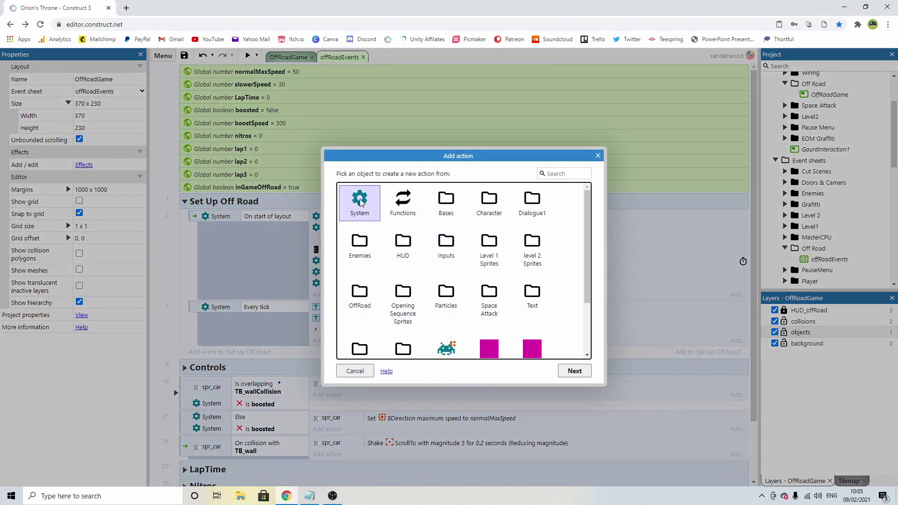
pyautogui.click(571, 169)
pyautogui.write('gruo')
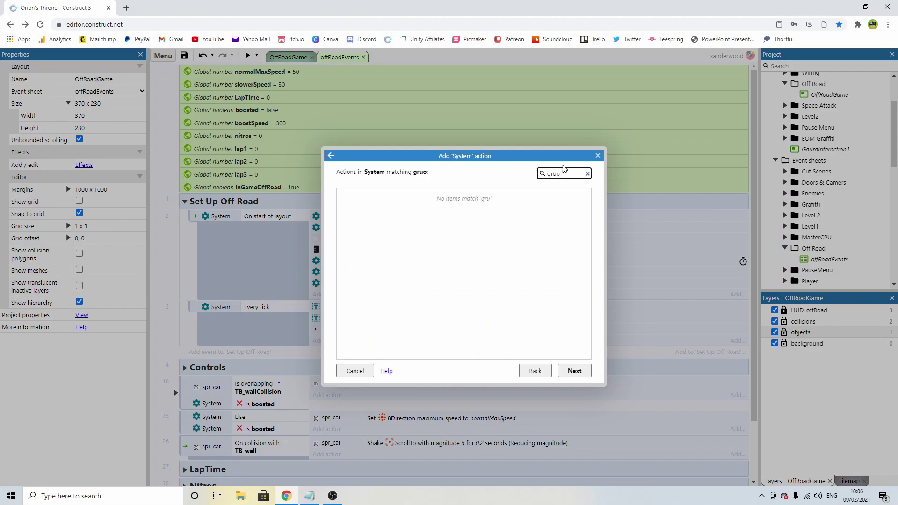
pyautogui.press('BackSpace')
pyautogui.press('BackSpace')
pyautogui.write('ou')
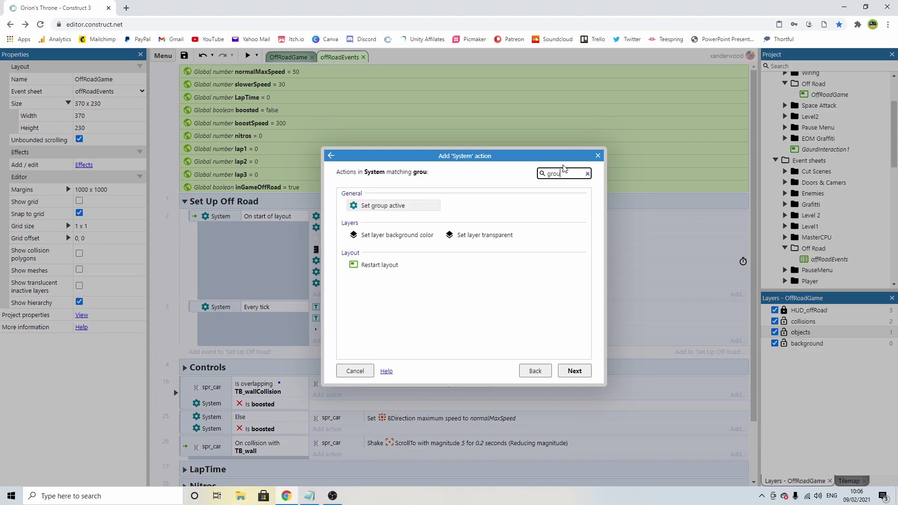
pyautogui.doubleClick(414, 212)
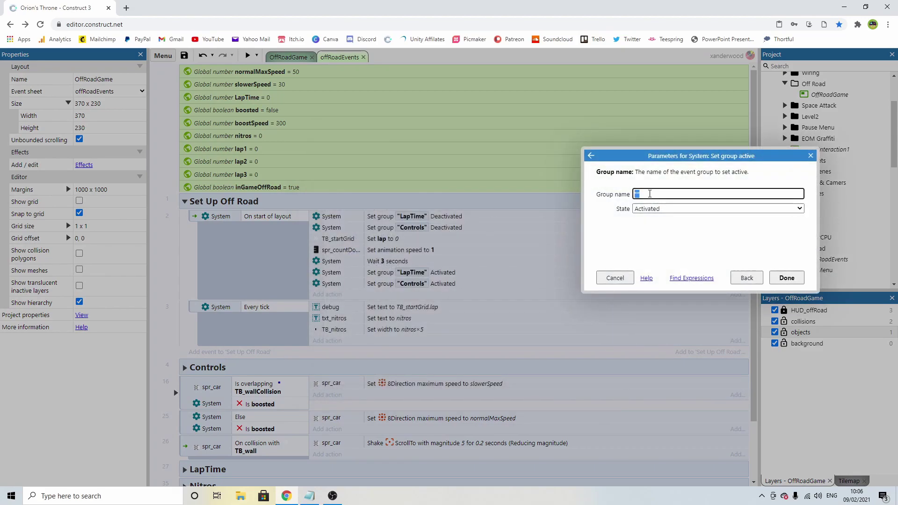
# Set the new action's group name to "AI car" with state Deactivated, and place it between the LapTime and Controls deactivations
pyautogui.press('BackSpace')
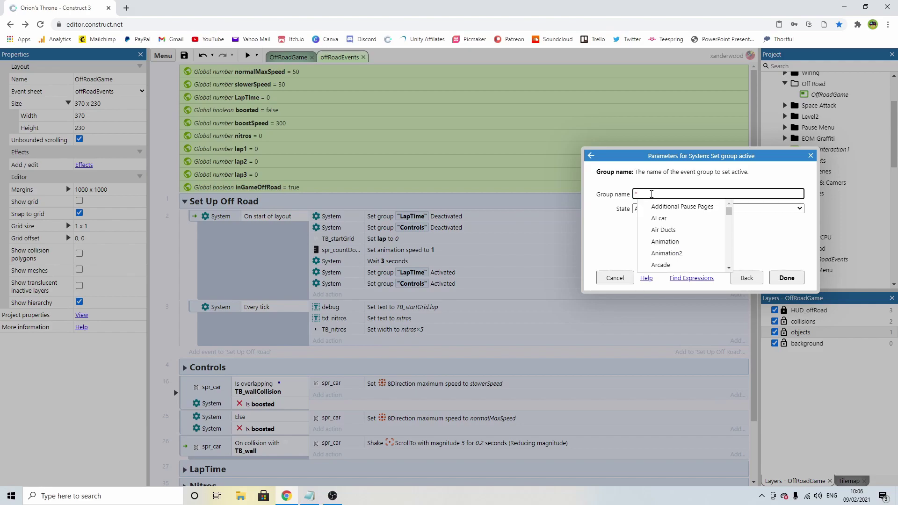
pyautogui.click(653, 218)
pyautogui.click(668, 209)
pyautogui.click(654, 217)
pyautogui.click(786, 277)
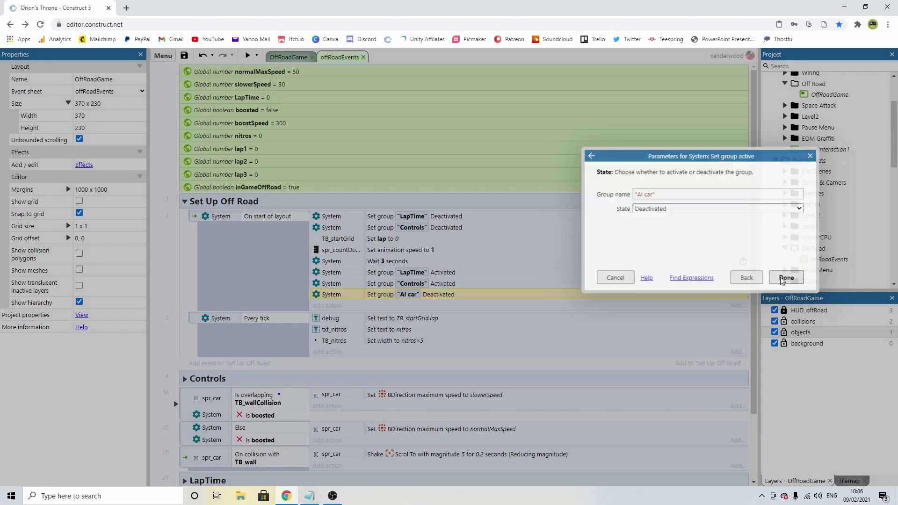
pyautogui.moveTo(429, 294); pyautogui.dragTo(413, 229)
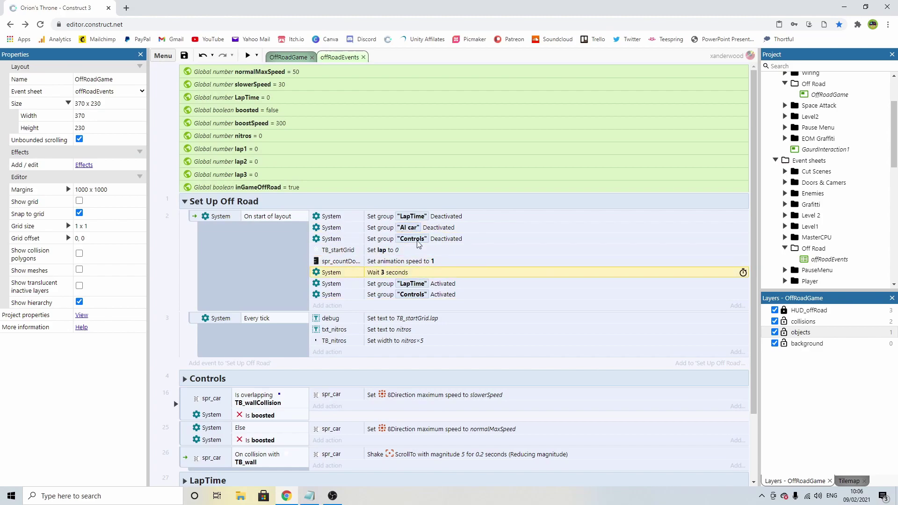
# Duplicate the "AI car" group action below the LapTime activation after the 3-second wait, and set the copy's state to Activated
pyautogui.keyDown('ctrl'); pyautogui.moveTo(428, 229); pyautogui.dragTo(428, 294); pyautogui.keyUp('ctrl')
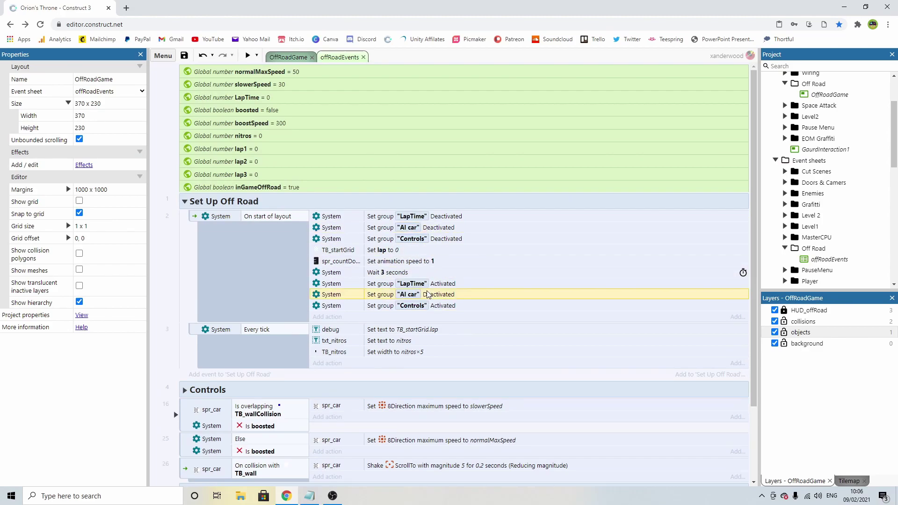
pyautogui.doubleClick(439, 296)
pyautogui.click(664, 208)
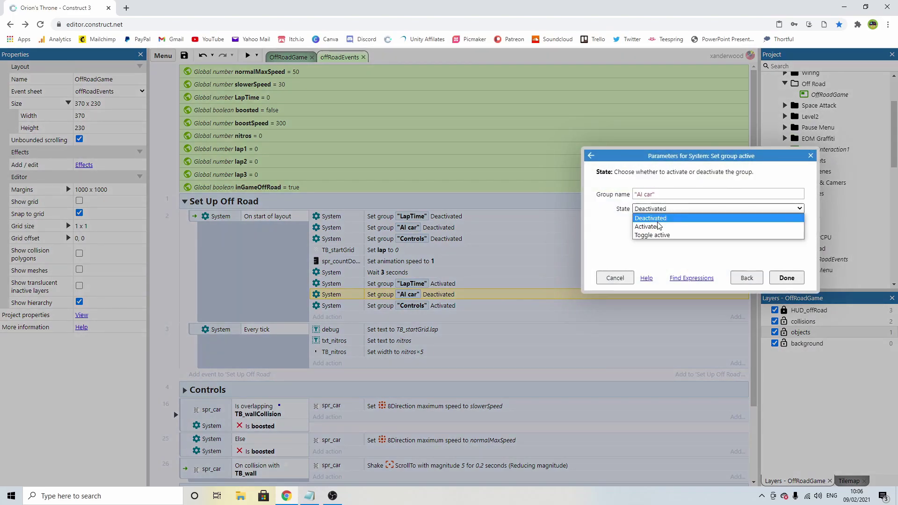
pyautogui.click(660, 225)
pyautogui.click(786, 278)
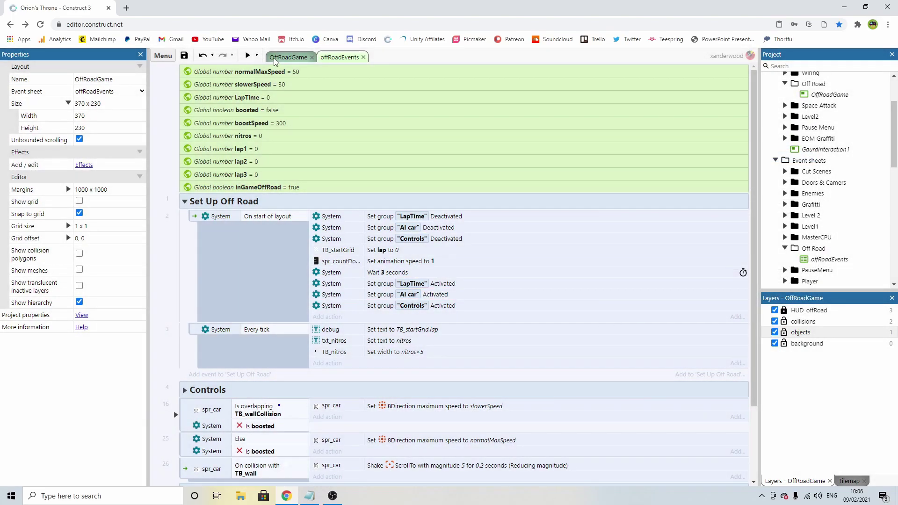
# Preview the game and drive off after the countdown to check when the AI car starts moving
pyautogui.click(248, 56)
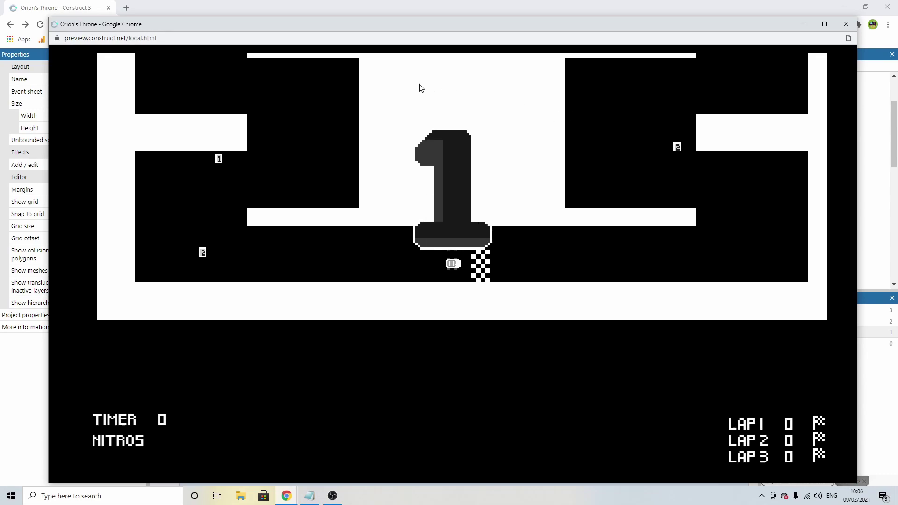
pyautogui.press('Up')
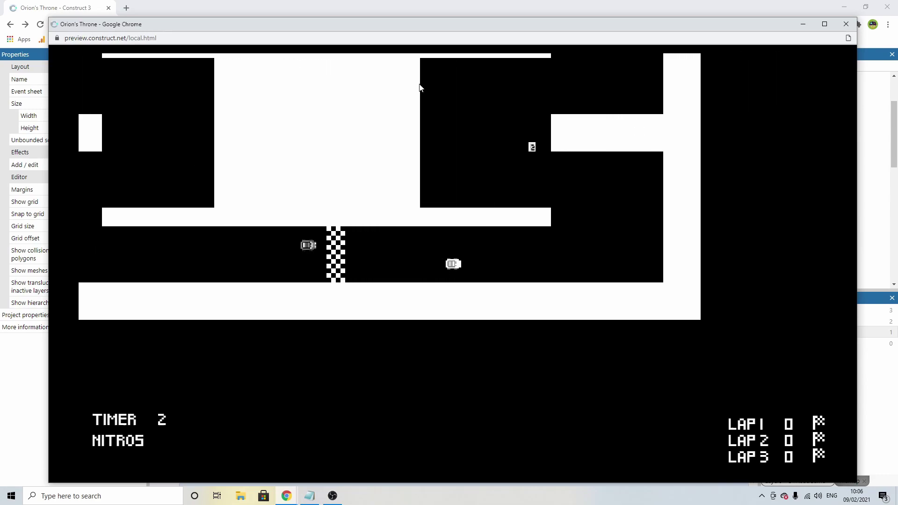
pyautogui.press('Right')
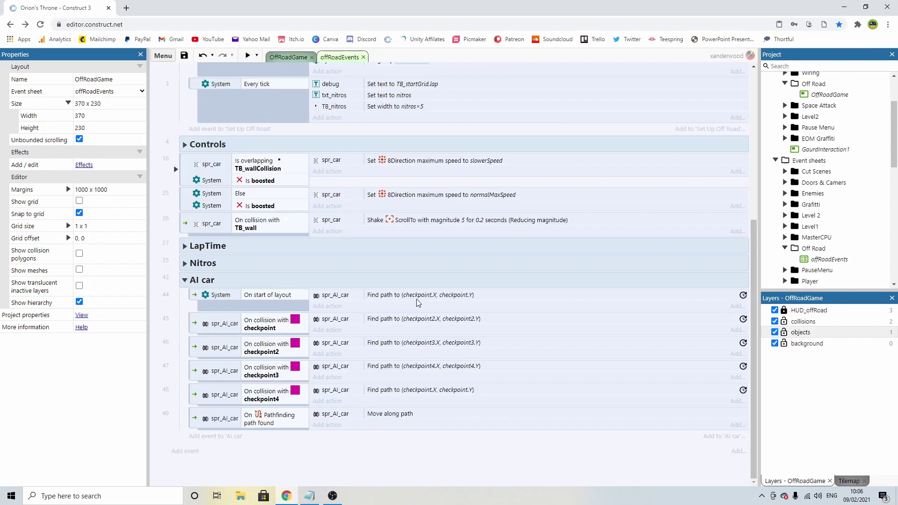
# Move spr_AI_car's Find path to checkpoint action from the AI car group's start event to directly after Wait 3 seconds in Set Up Off Road
pyautogui.scroll(1, 422, 307)
pyautogui.click(407, 343)
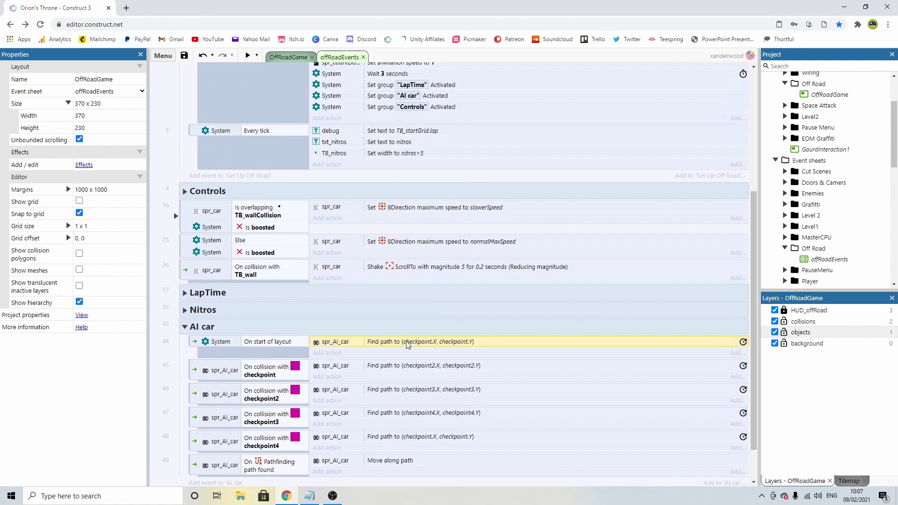
pyautogui.click(239, 330)
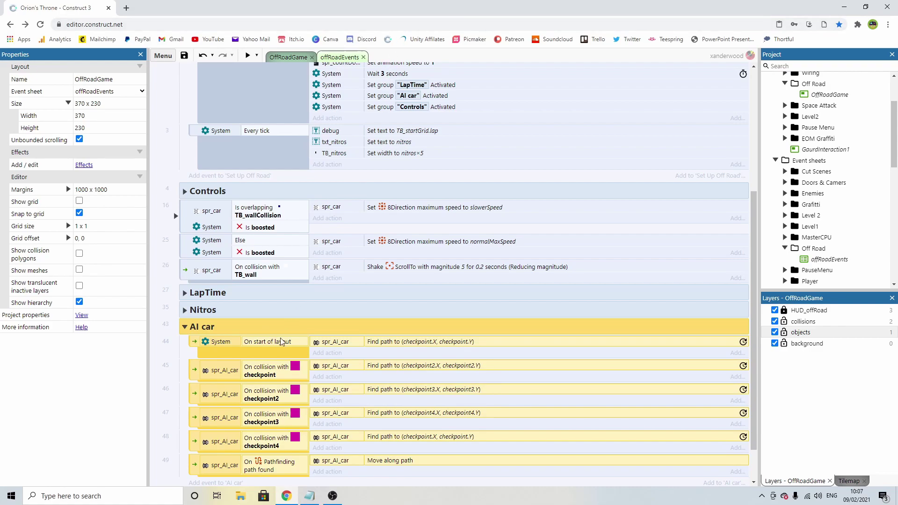
pyautogui.click(403, 344)
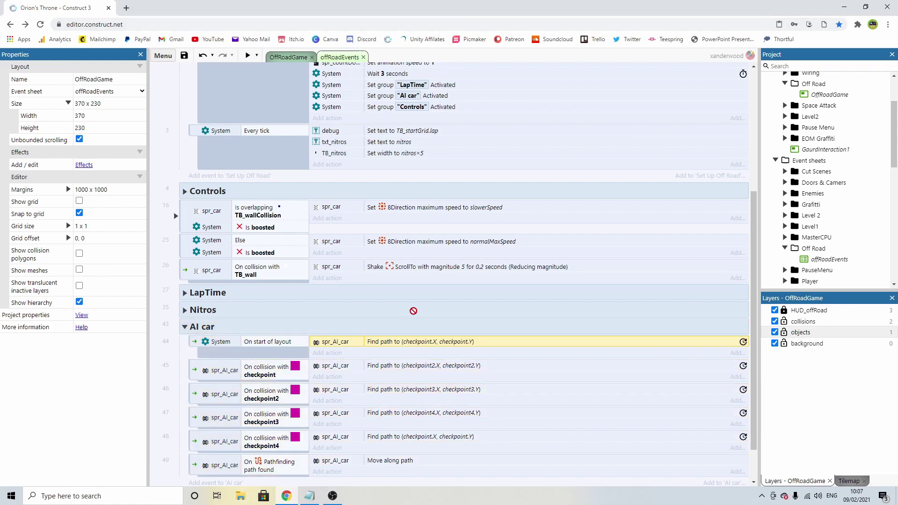
pyautogui.moveTo(413, 311); pyautogui.dragTo(421, 197)
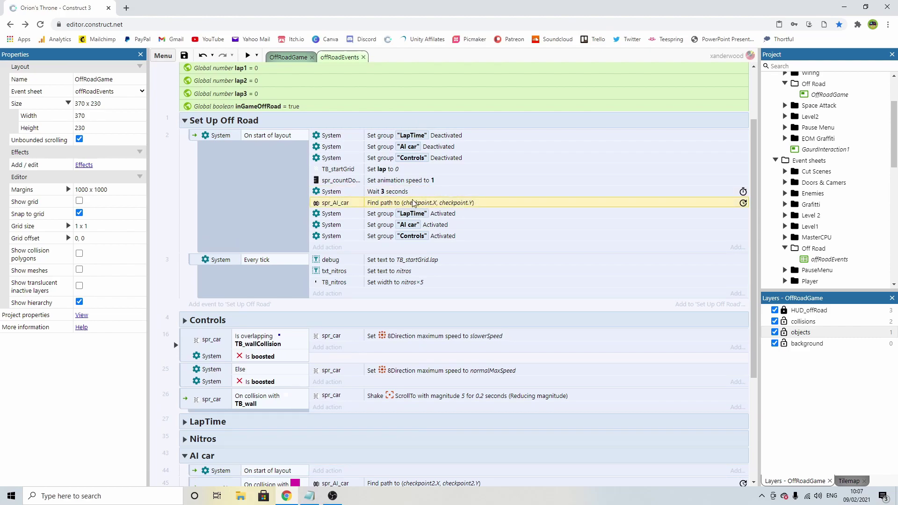
pyautogui.scroll(-3, 433, 230)
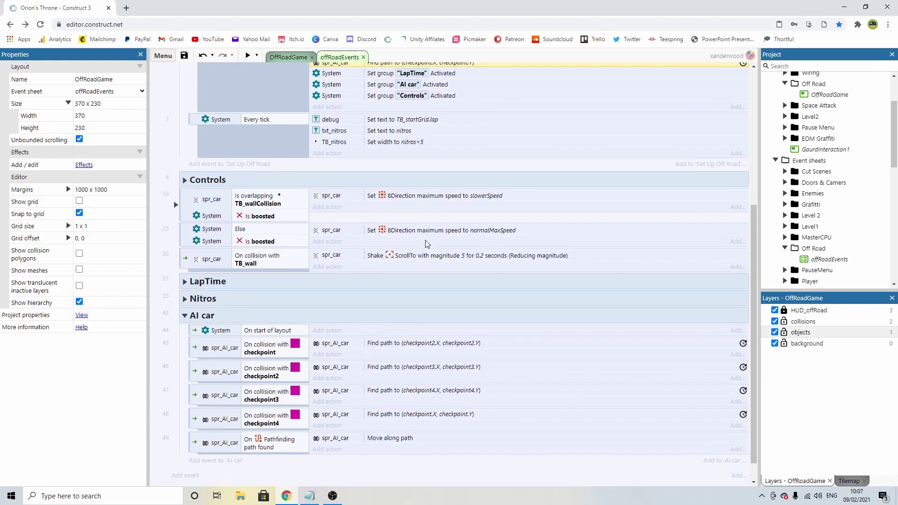
# Preview the game and drive after the countdown to check the AI car's start and its pace against the player's car
pyautogui.click(248, 56)
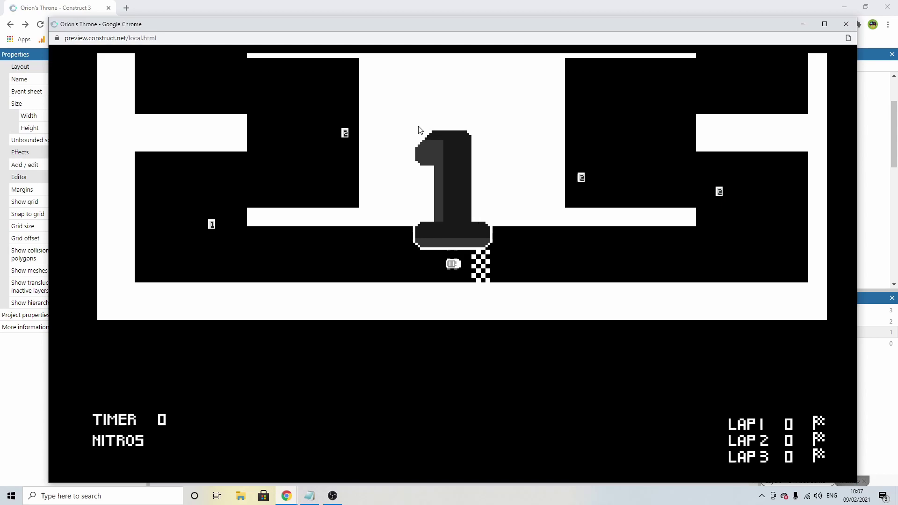
pyautogui.press('Up')
pyautogui.press('Right')
pyautogui.press('Down')
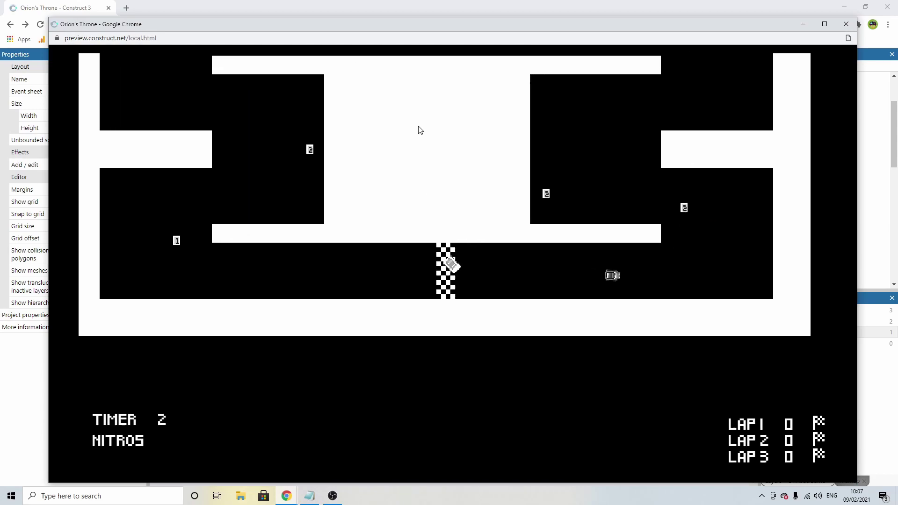
pyautogui.press('Left')
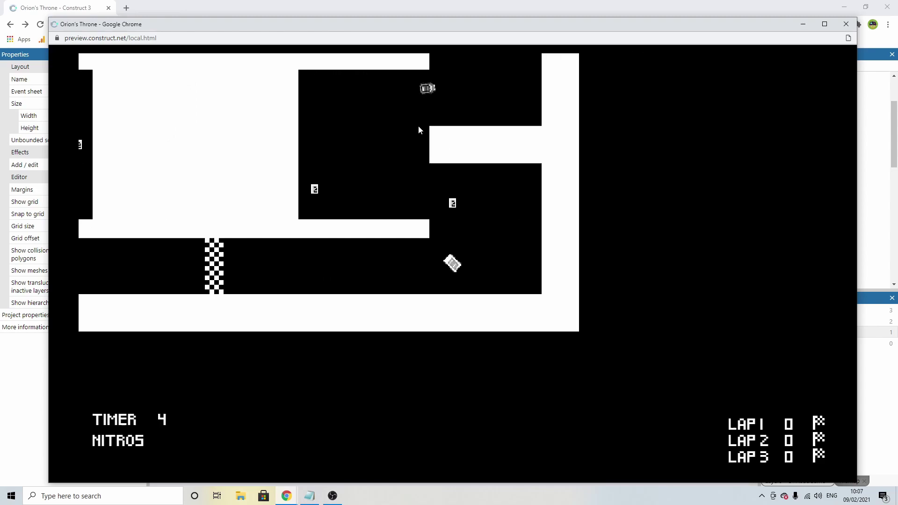
pyautogui.press('Right')
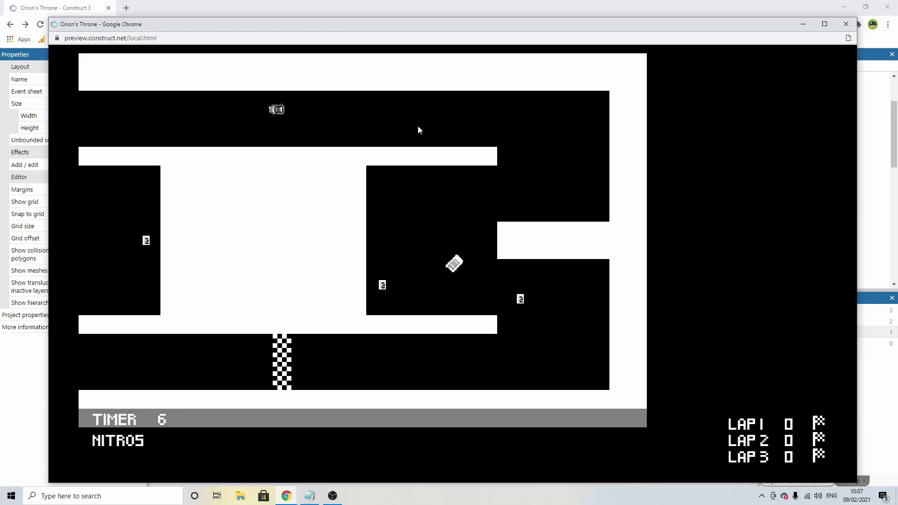
pyautogui.press('Left')
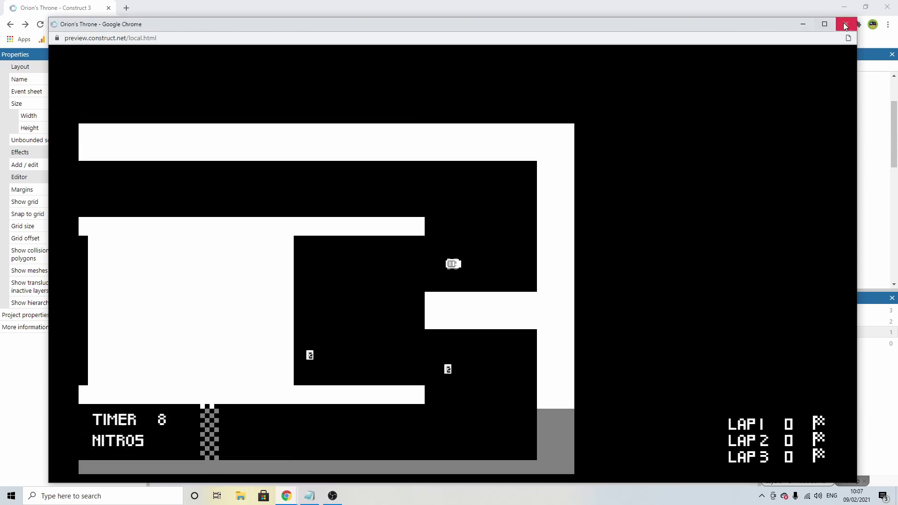
pyautogui.click(846, 24)
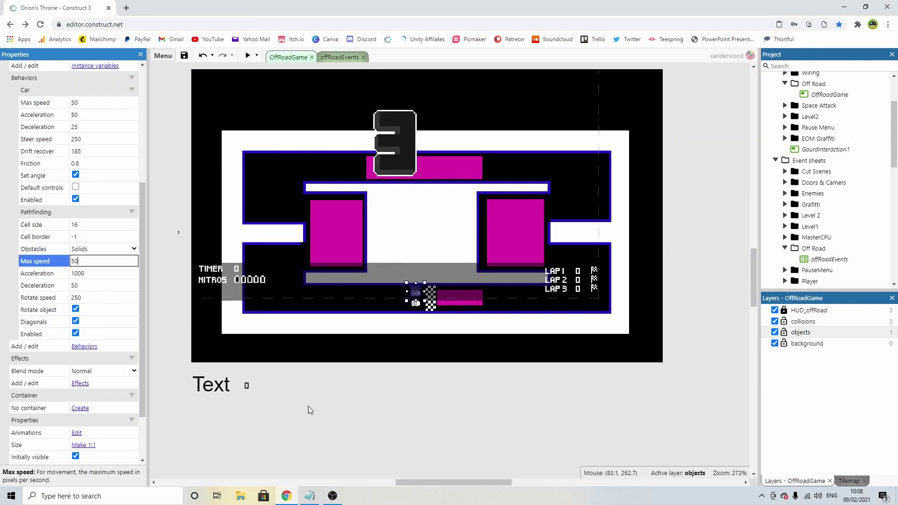
# Set the Pathfinding acceleration of spr_AI_car in the OffRoadGame layout to 50
pyautogui.click(310, 405)
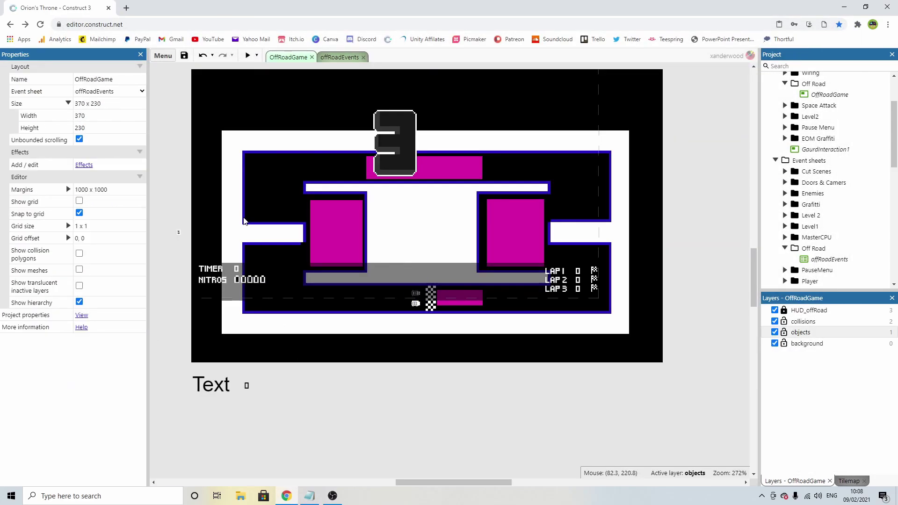
pyautogui.click(415, 296)
pyautogui.scroll(-3, 86, 332)
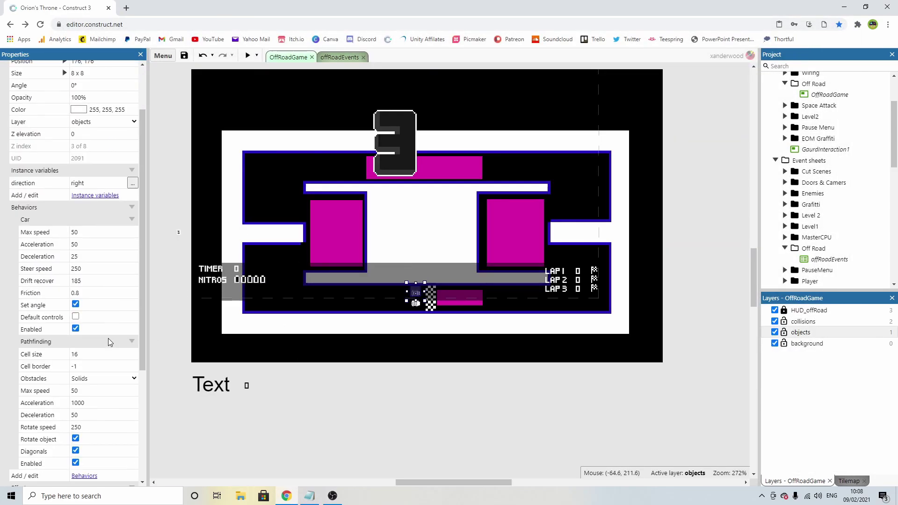
pyautogui.click(95, 332)
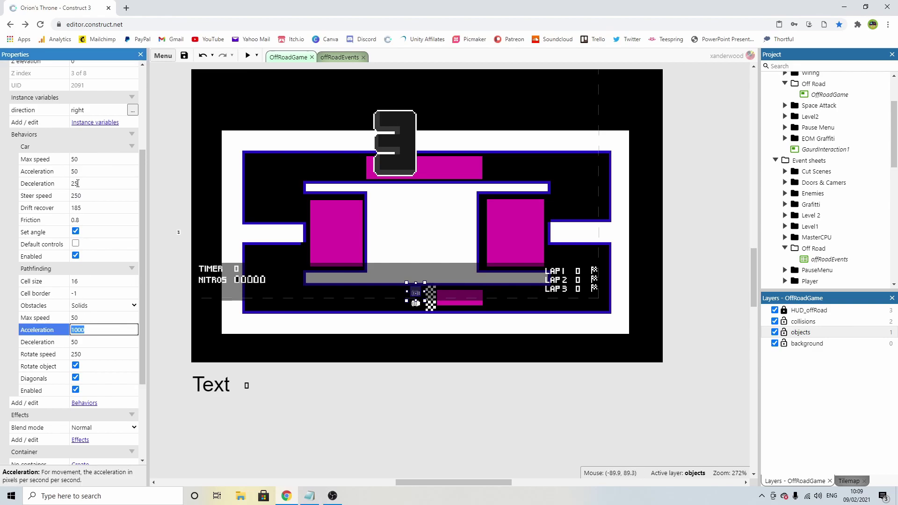
pyautogui.click(445, 381)
# Compare the player car's 8Direction speed and acceleration settings with the movement settings of spr_AI_car
pyautogui.click(415, 306)
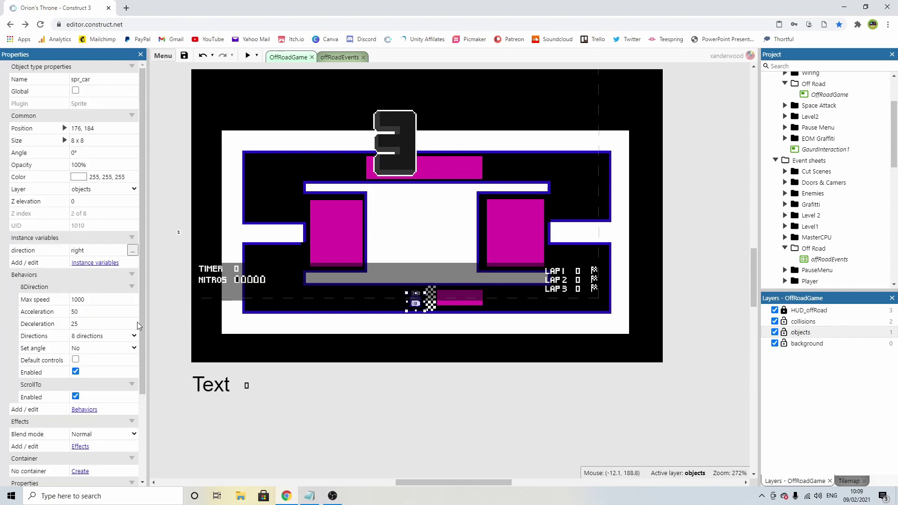
pyautogui.click(445, 410)
pyautogui.click(415, 292)
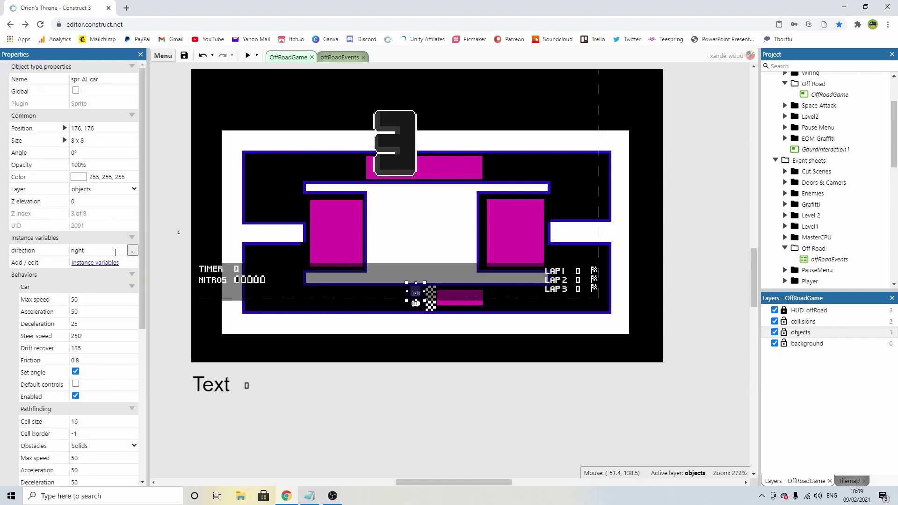
# Preview the game again and race a full lap against the AI car, using a nitro boost, to test its acceleration
pyautogui.click(247, 55)
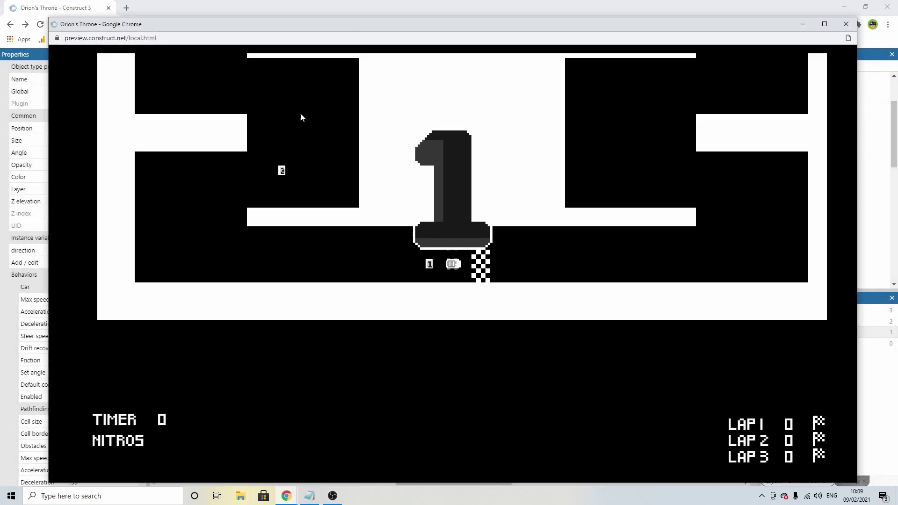
pyautogui.press('Up')
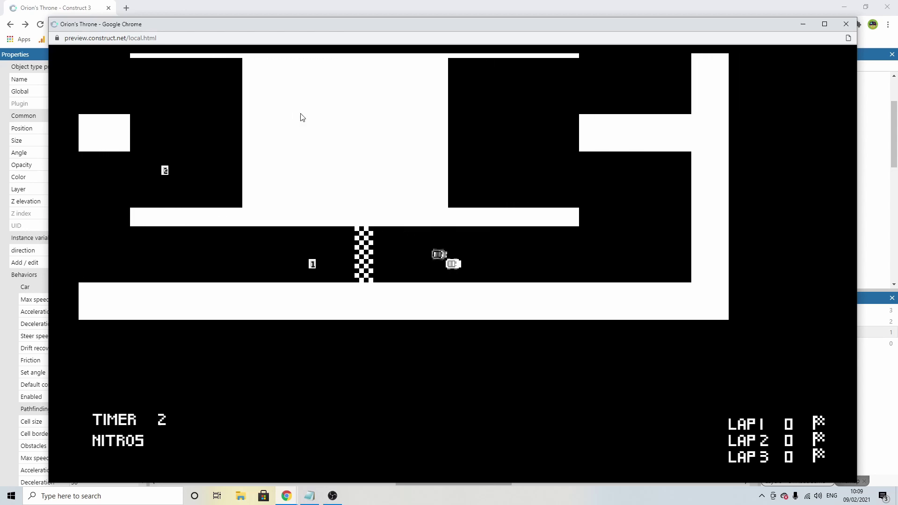
pyautogui.press('Left')
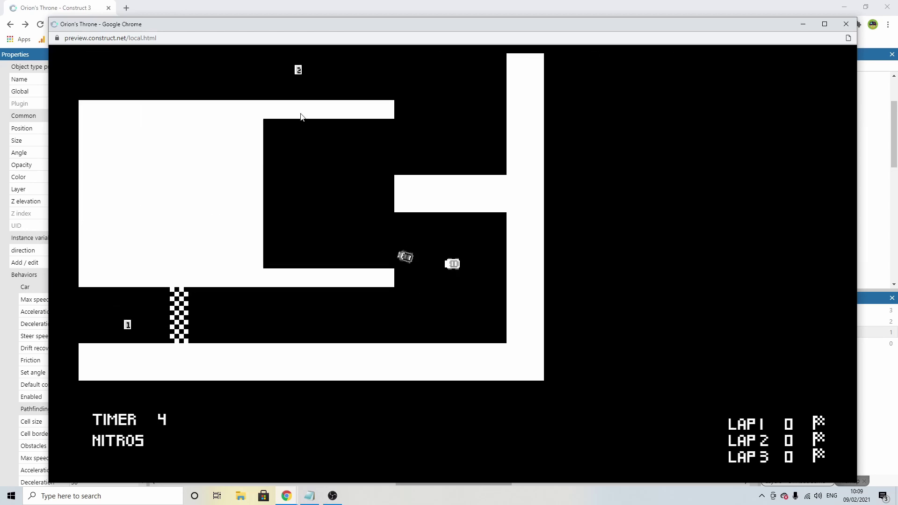
pyautogui.press('Right')
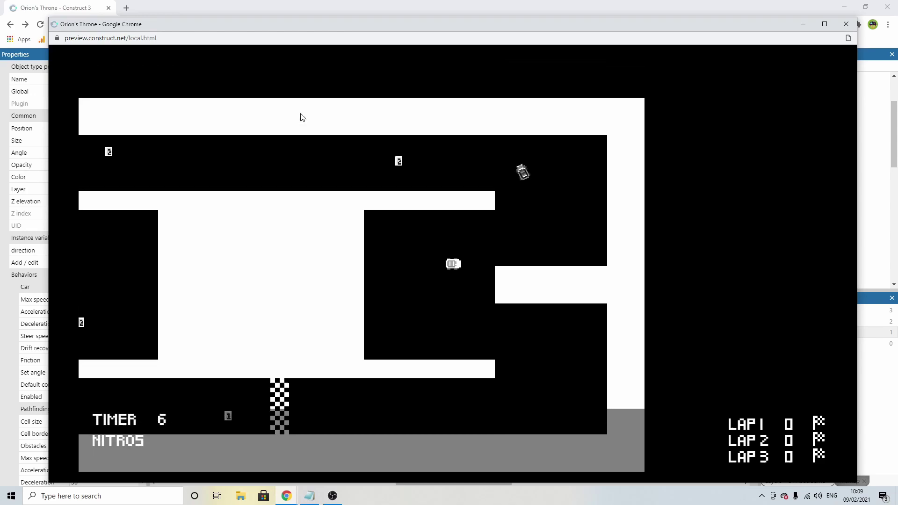
pyautogui.press('Left')
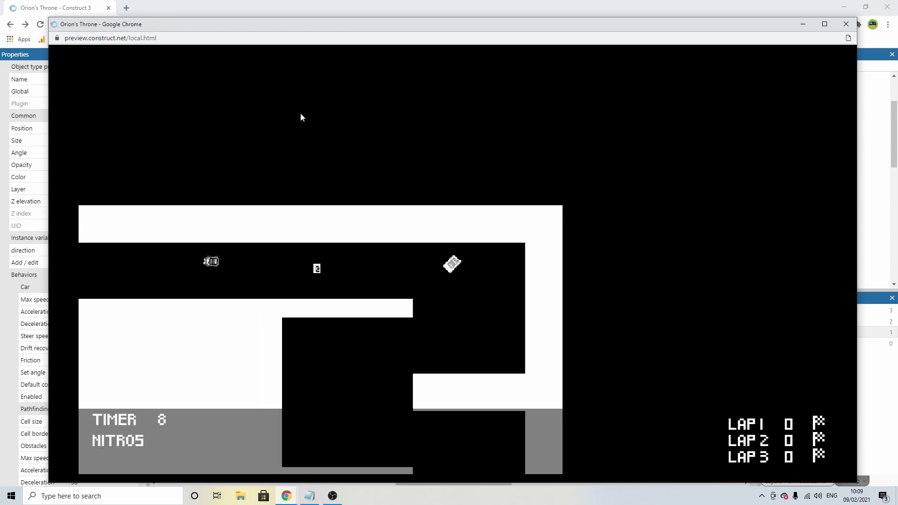
pyautogui.press('Right')
pyautogui.press('space')
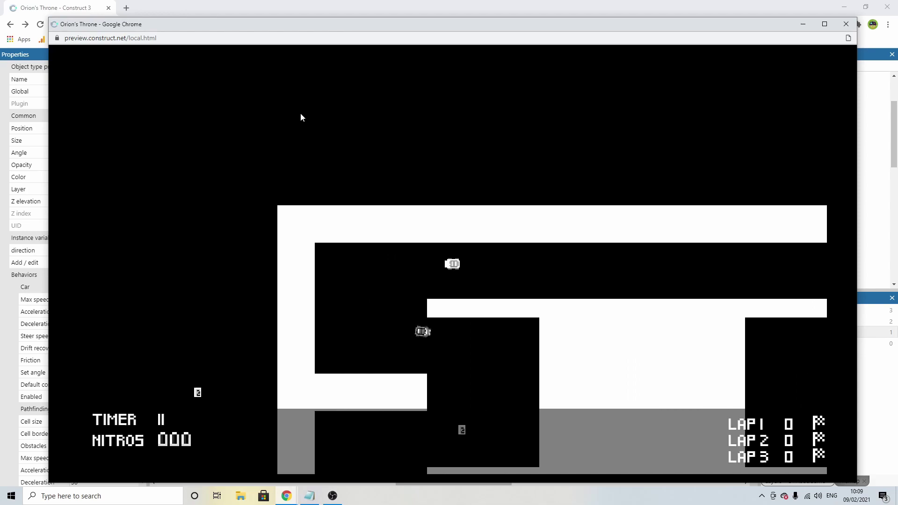
pyautogui.press('Left')
pyautogui.press('Right')
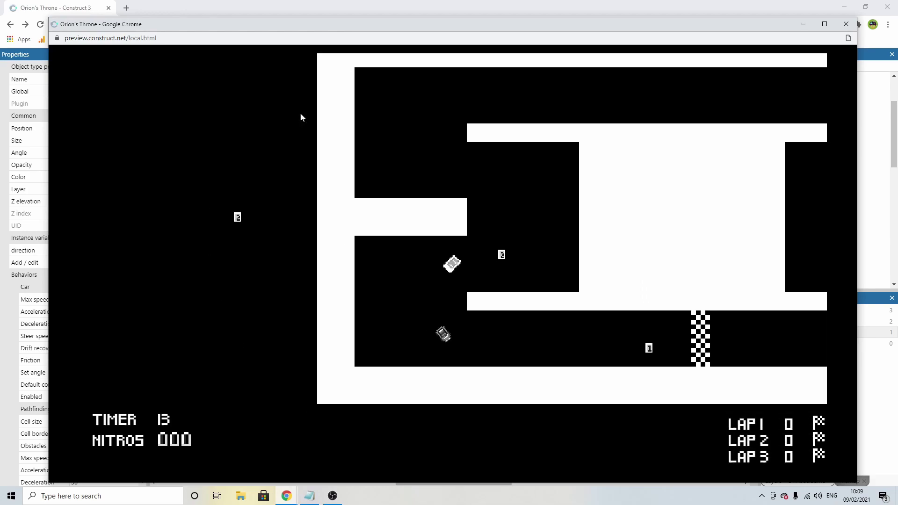
pyautogui.press('Left')
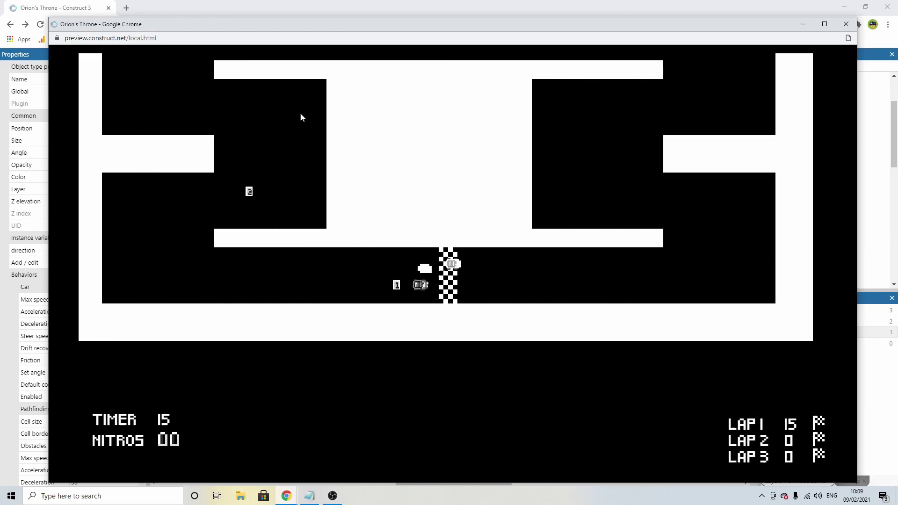